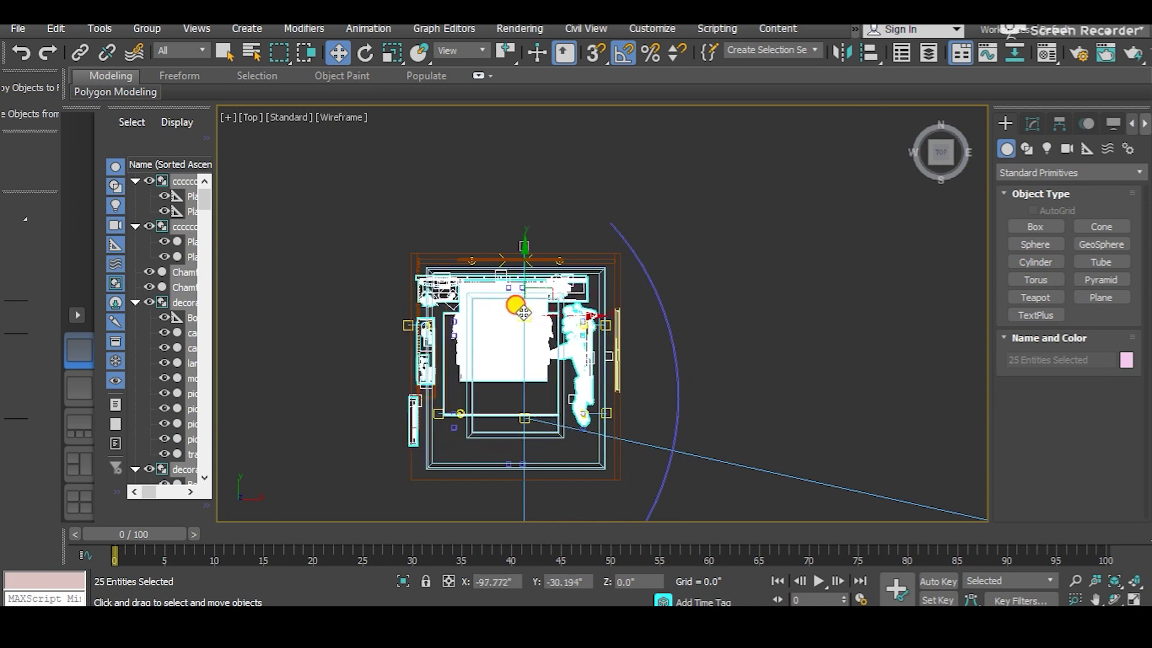
Step: In the perspective view, delete the wooden drawer cabinet overlapping the pale dresser along the slatted wall
{"action": "key", "text": "p"}
{"action": "mouse_move", "coordinate": [586, 375]}
{"action": "middle_mouse_down", "text": "alt"}
{"action": "mouse_move", "coordinate": [563, 213]}
{"action": "mouse_move", "coordinate": [580, 230]}
{"action": "mouse_move", "coordinate": [640, 474]}
{"action": "middle_mouse_up", "text": "alt"}
{"action": "scroll", "coordinate": [589, 236], "scroll_direction": "up", "scroll_amount": 4}
{"action": "scroll", "coordinate": [647, 398], "scroll_direction": "down", "scroll_amount": 5}
{"action": "middle_click_drag", "start_coordinate": [648, 399], "coordinate": [688, 367], "text": "alt"}
{"action": "scroll", "coordinate": [664, 387], "scroll_direction": "up", "scroll_amount": 3}
{"action": "middle_click_drag", "start_coordinate": [403, 358], "coordinate": [392, 327]}
{"action": "left_click", "coordinate": [406, 326]}
{"action": "scroll", "coordinate": [392, 328], "scroll_direction": "up", "scroll_amount": 3}
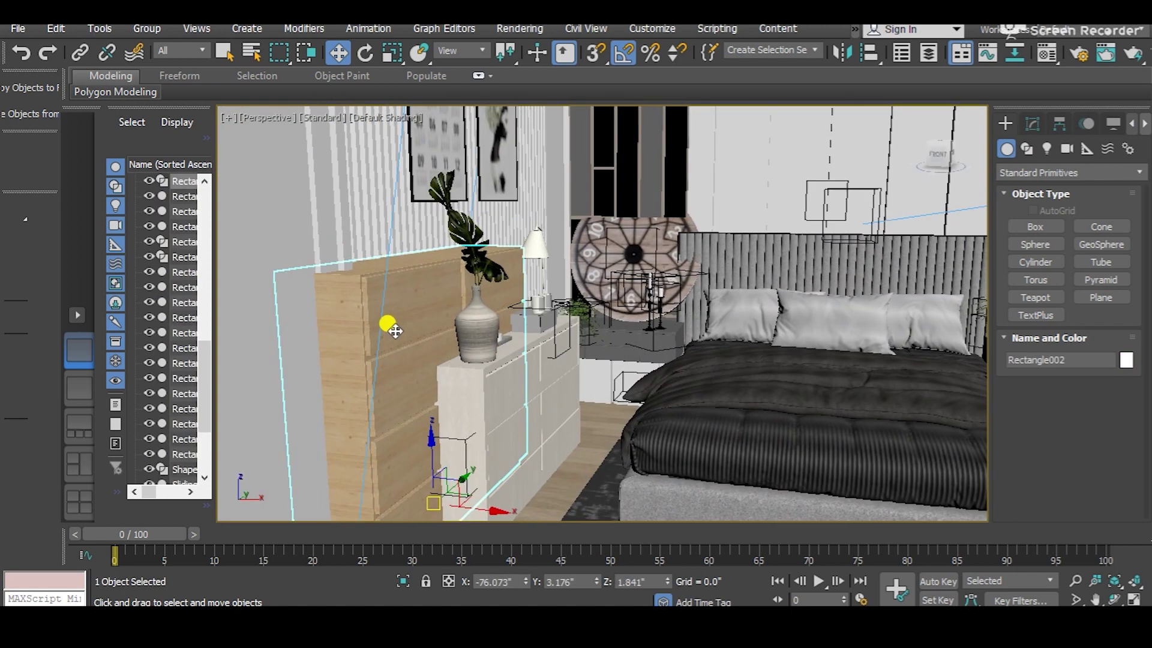
{"action": "key", "text": "Delete"}
Step: Select the dresser with its decoration groups and move them about 8 inches along the X axis toward the slatted wall
{"action": "left_click", "coordinate": [488, 385]}
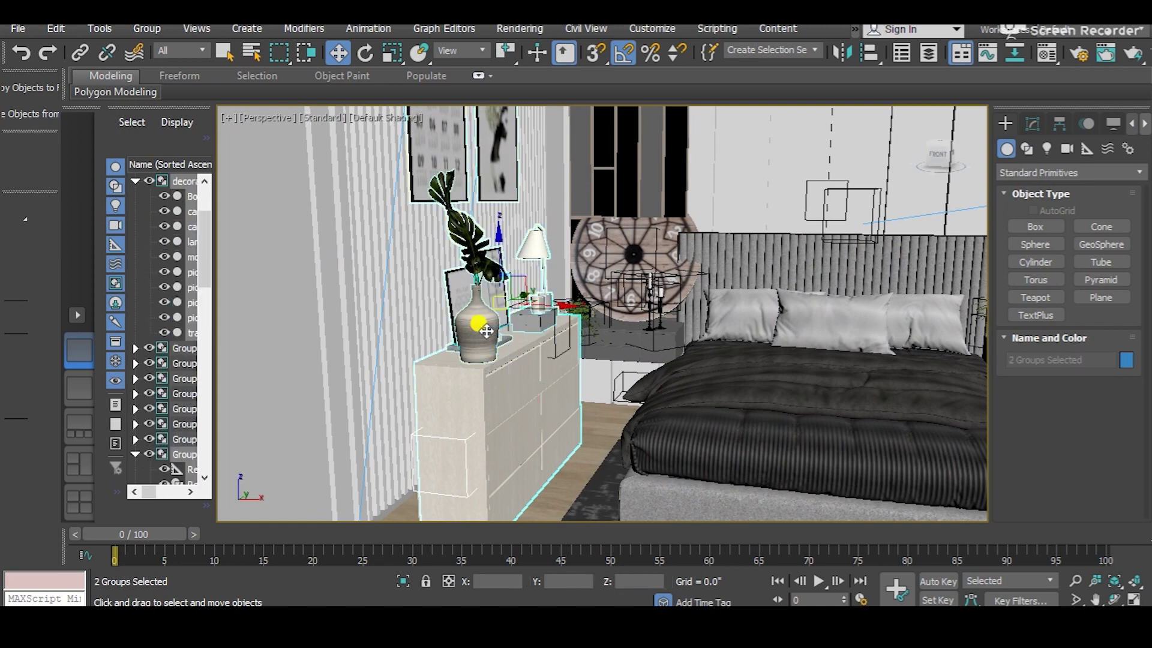
{"action": "left_click", "coordinate": [468, 300], "text": "ctrl"}
{"action": "scroll", "coordinate": [486, 335], "scroll_direction": "up", "scroll_amount": 5}
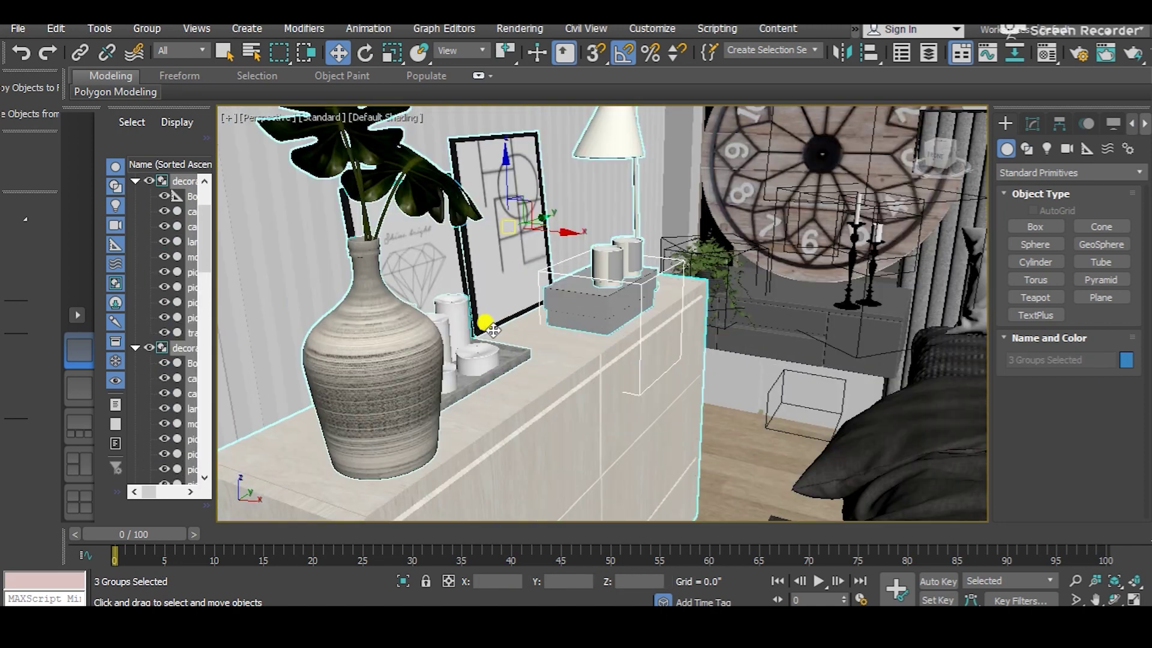
{"action": "mouse_move", "coordinate": [490, 328]}
{"action": "middle_mouse_down", "text": "alt"}
{"action": "mouse_move", "coordinate": [465, 394]}
{"action": "mouse_move", "coordinate": [535, 311]}
{"action": "mouse_move", "coordinate": [524, 365]}
{"action": "mouse_move", "coordinate": [572, 309]}
{"action": "middle_mouse_up", "text": "alt"}
{"action": "left_click_drag", "start_coordinate": [579, 290], "coordinate": [561, 279]}
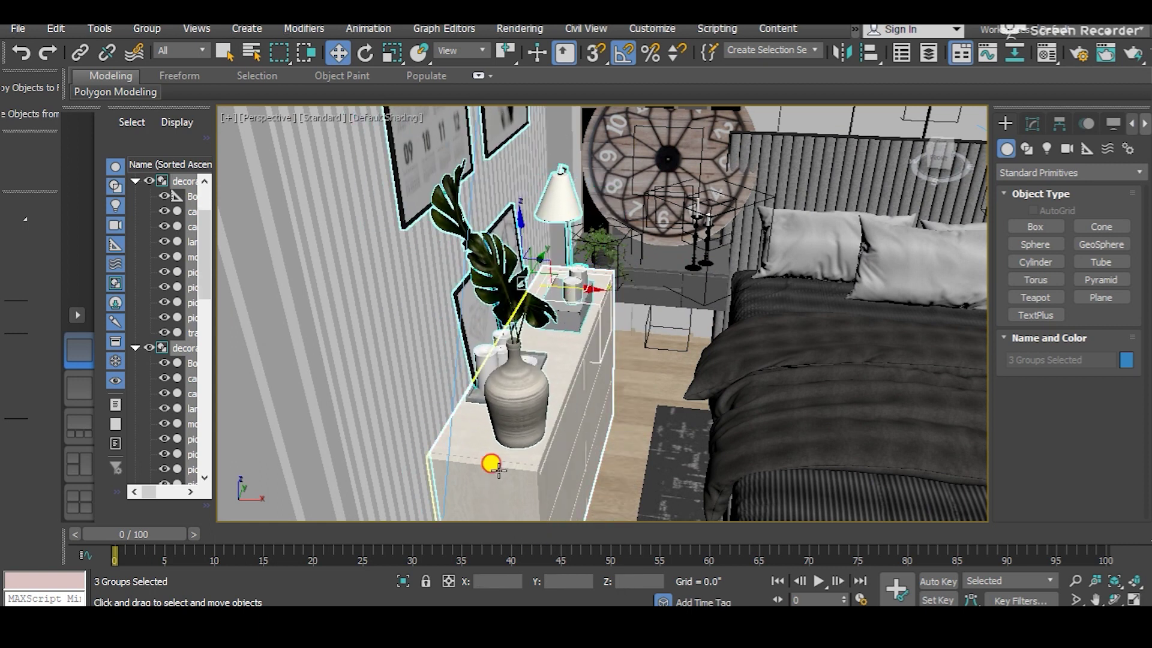
{"action": "left_click", "coordinate": [538, 451]}
{"action": "left_click", "coordinate": [144, 29]}
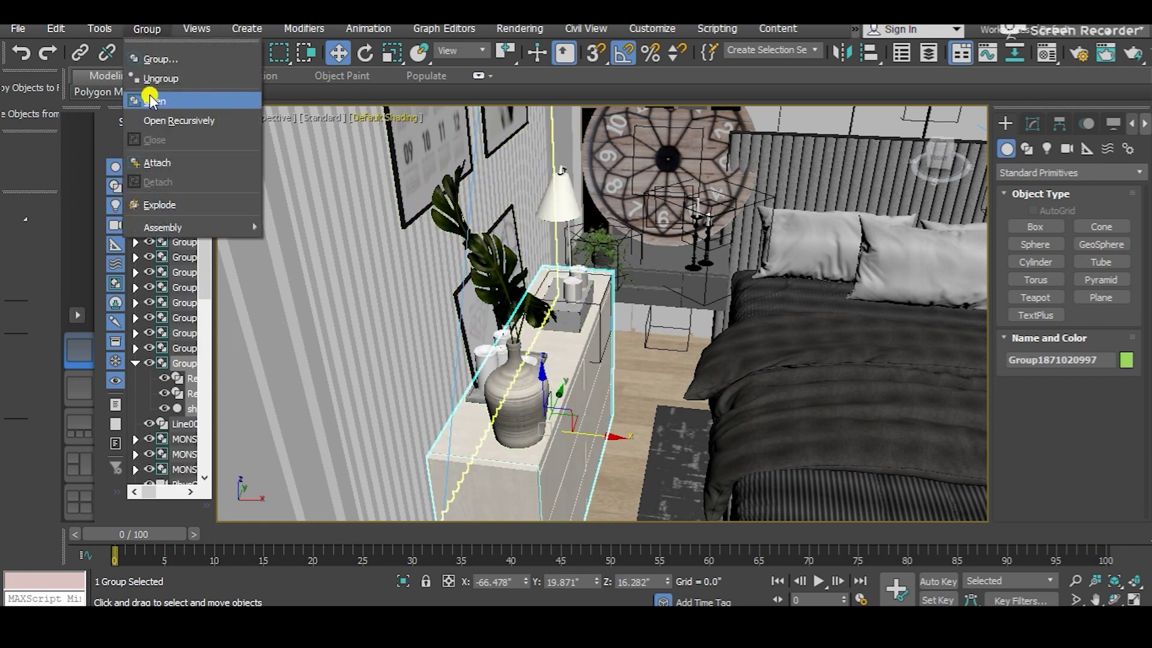
{"action": "scroll", "coordinate": [652, 465], "scroll_direction": "up", "scroll_amount": 5}
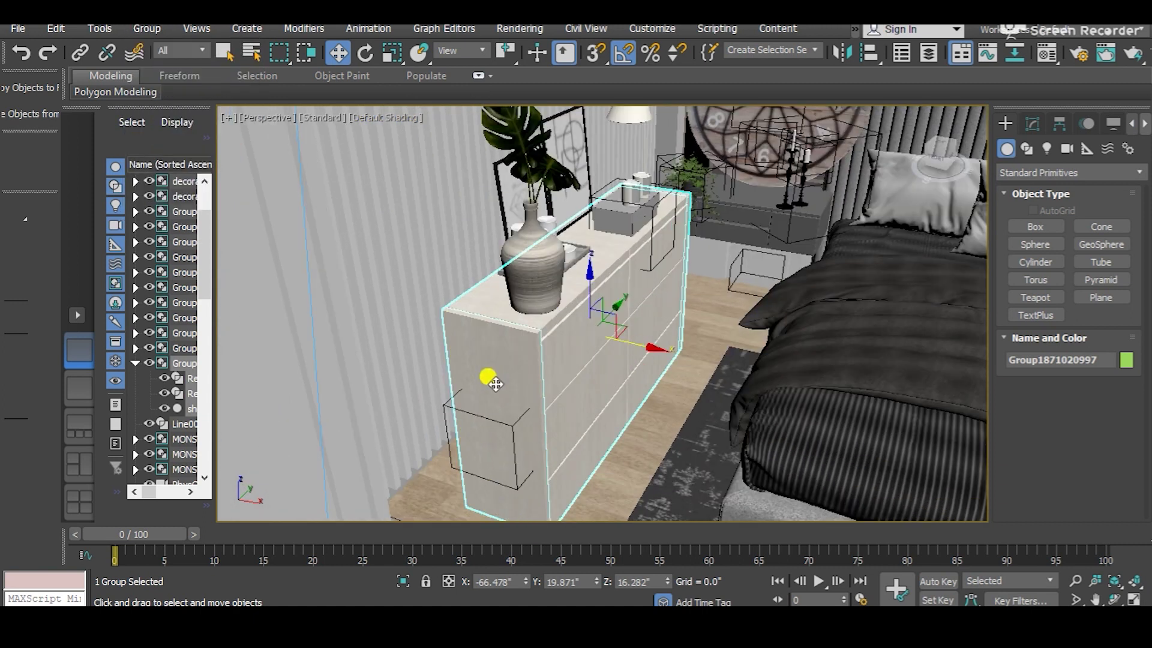
{"action": "left_click", "coordinate": [594, 346], "text": "ctrl"}
{"action": "left_click", "coordinate": [552, 291], "text": "ctrl"}
{"action": "left_click", "coordinate": [628, 198], "text": "ctrl"}
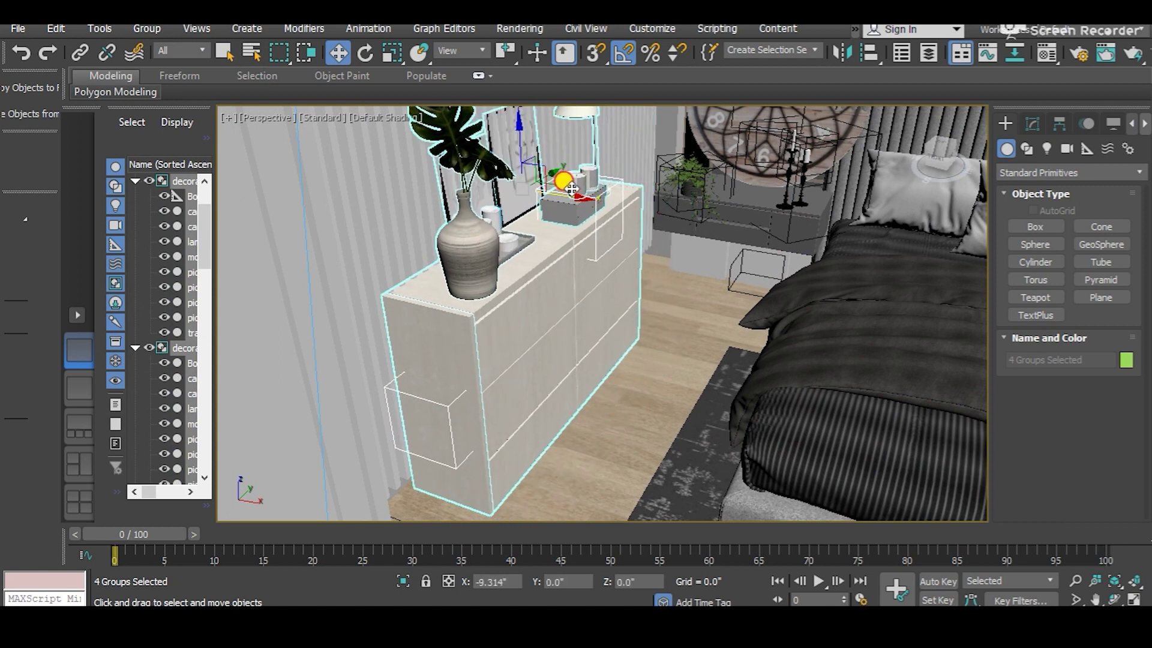
{"action": "middle_click_drag", "start_coordinate": [576, 185], "coordinate": [569, 430], "text": "alt"}
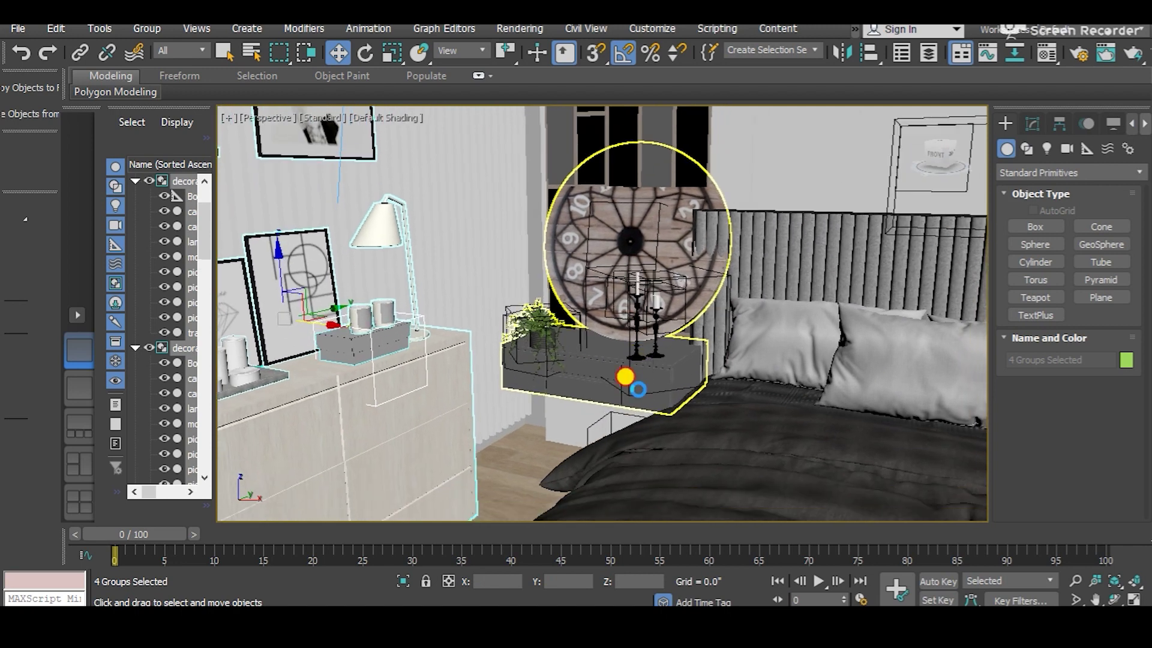
Step: Select the nightstand group below the round clock and closely examine its drawers, plant, candlesticks and clock
{"action": "left_click", "coordinate": [631, 382]}
{"action": "key", "text": "z"}
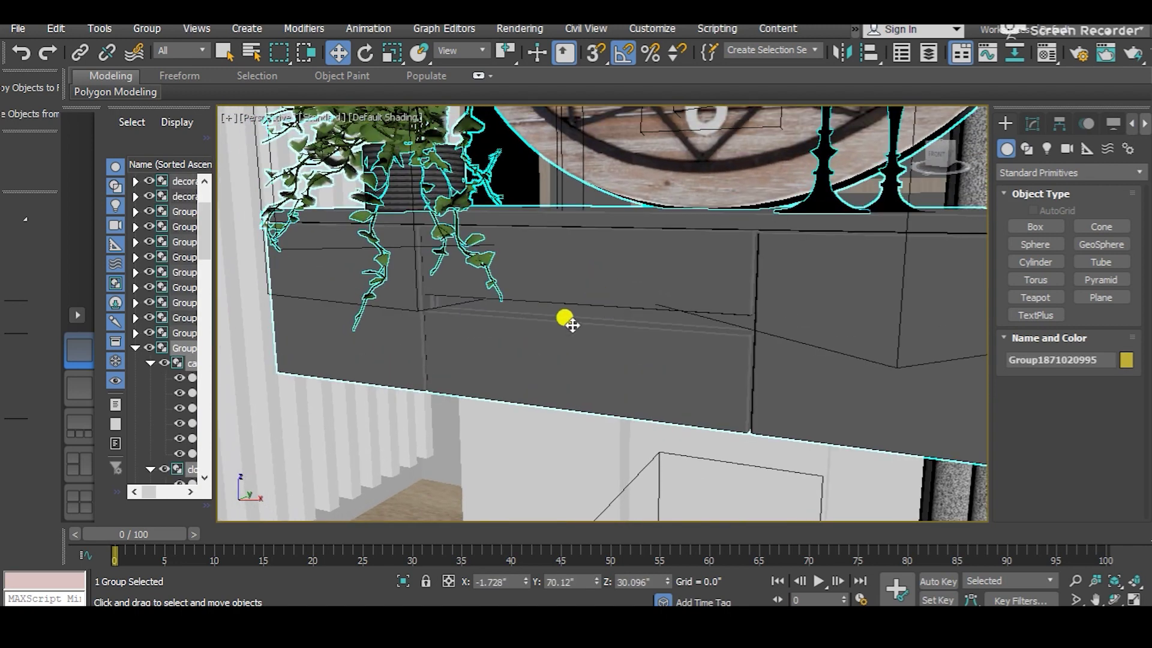
{"action": "scroll", "coordinate": [688, 365], "scroll_direction": "down", "scroll_amount": 3}
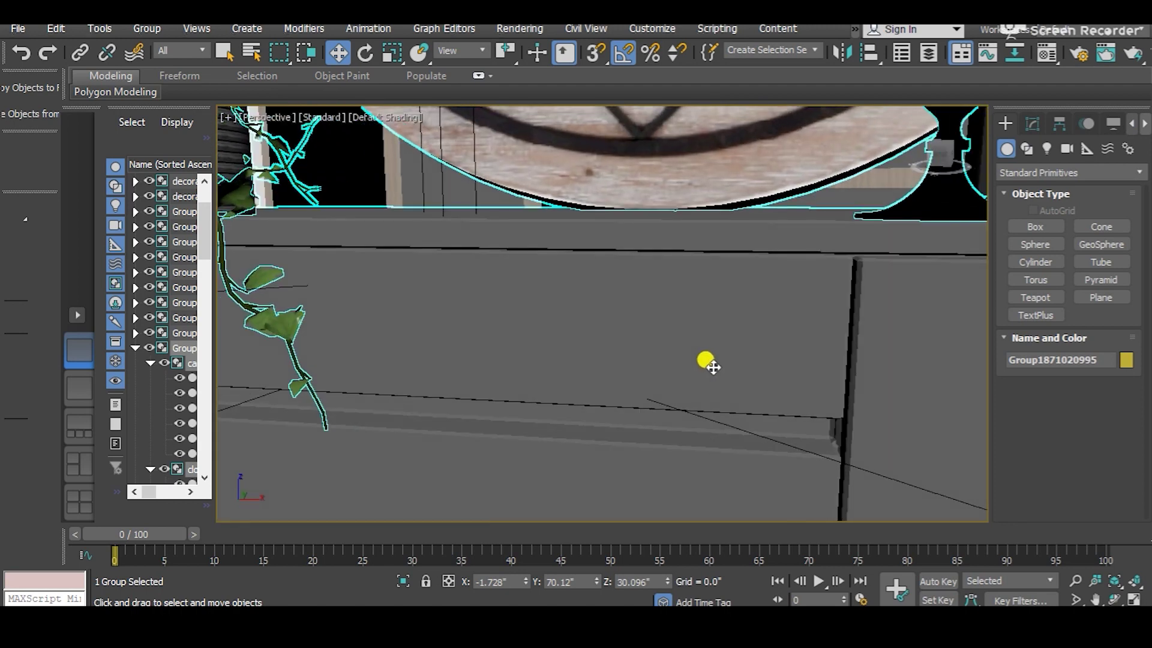
{"action": "scroll", "coordinate": [507, 315], "scroll_direction": "down", "scroll_amount": 3}
{"action": "scroll", "coordinate": [523, 340], "scroll_direction": "up", "scroll_amount": 2}
{"action": "middle_click_drag", "start_coordinate": [523, 341], "coordinate": [585, 368], "text": "alt"}
{"action": "scroll", "coordinate": [645, 326], "scroll_direction": "down", "scroll_amount": 5}
{"action": "middle_click_drag", "start_coordinate": [519, 390], "coordinate": [485, 364]}
{"action": "scroll", "coordinate": [484, 364], "scroll_direction": "up", "scroll_amount": 5}
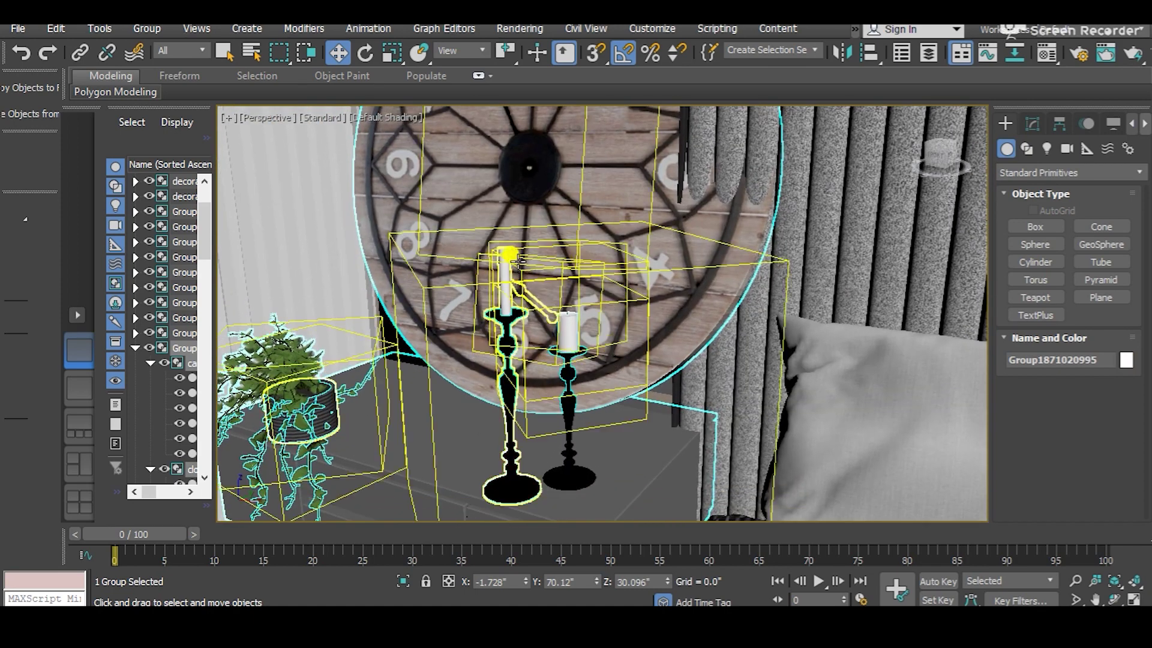
{"action": "scroll", "coordinate": [519, 259], "scroll_direction": "up", "scroll_amount": 3}
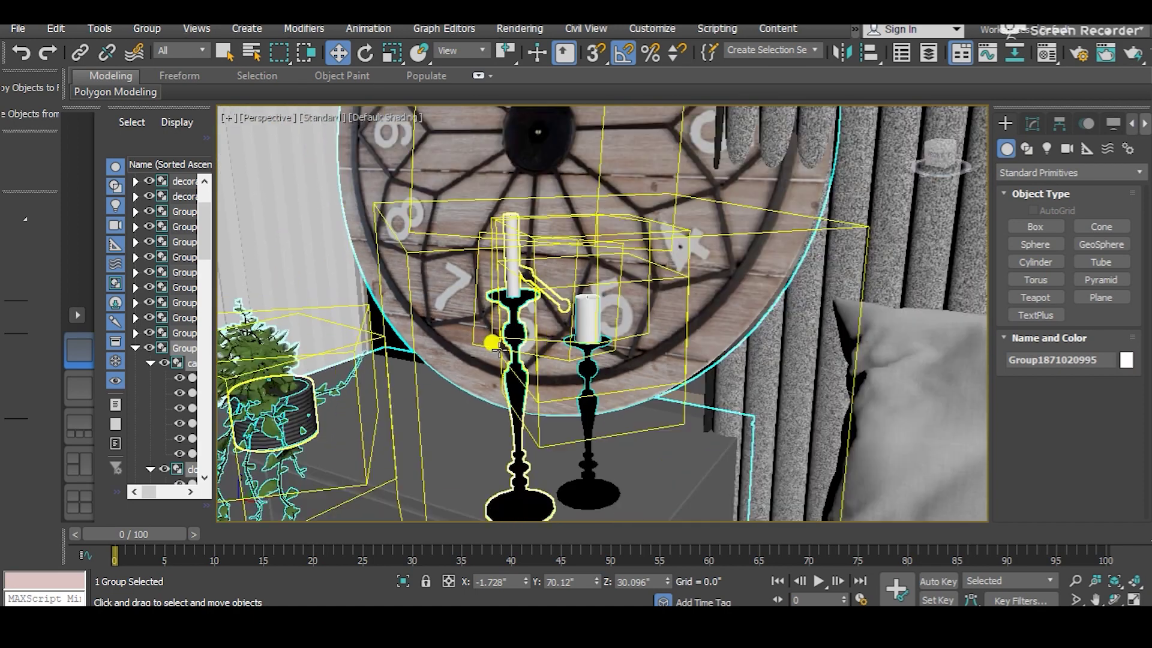
{"action": "middle_click_drag", "start_coordinate": [499, 349], "coordinate": [543, 335]}
{"action": "middle_click_drag", "start_coordinate": [583, 445], "coordinate": [601, 385]}
{"action": "scroll", "coordinate": [580, 411], "scroll_direction": "down", "scroll_amount": 2}
{"action": "scroll", "coordinate": [630, 298], "scroll_direction": "up", "scroll_amount": 1}
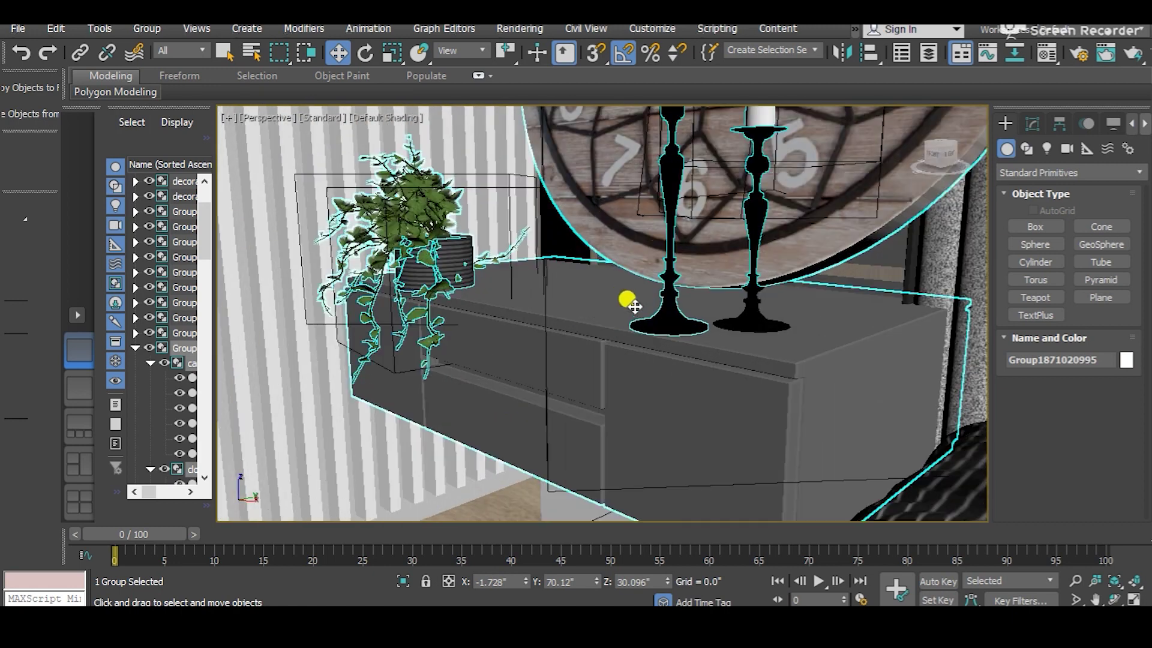
{"action": "scroll", "coordinate": [576, 329], "scroll_direction": "up", "scroll_amount": 2}
{"action": "scroll", "coordinate": [350, 272], "scroll_direction": "up", "scroll_amount": 3}
{"action": "middle_click_drag", "start_coordinate": [350, 272], "coordinate": [464, 518]}
{"action": "scroll", "coordinate": [463, 342], "scroll_direction": "down", "scroll_amount": 3}
{"action": "left_click", "coordinate": [724, 346]}
{"action": "scroll", "coordinate": [673, 290], "scroll_direction": "down", "scroll_amount": 5}
{"action": "scroll", "coordinate": [732, 308], "scroll_direction": "up", "scroll_amount": 4}
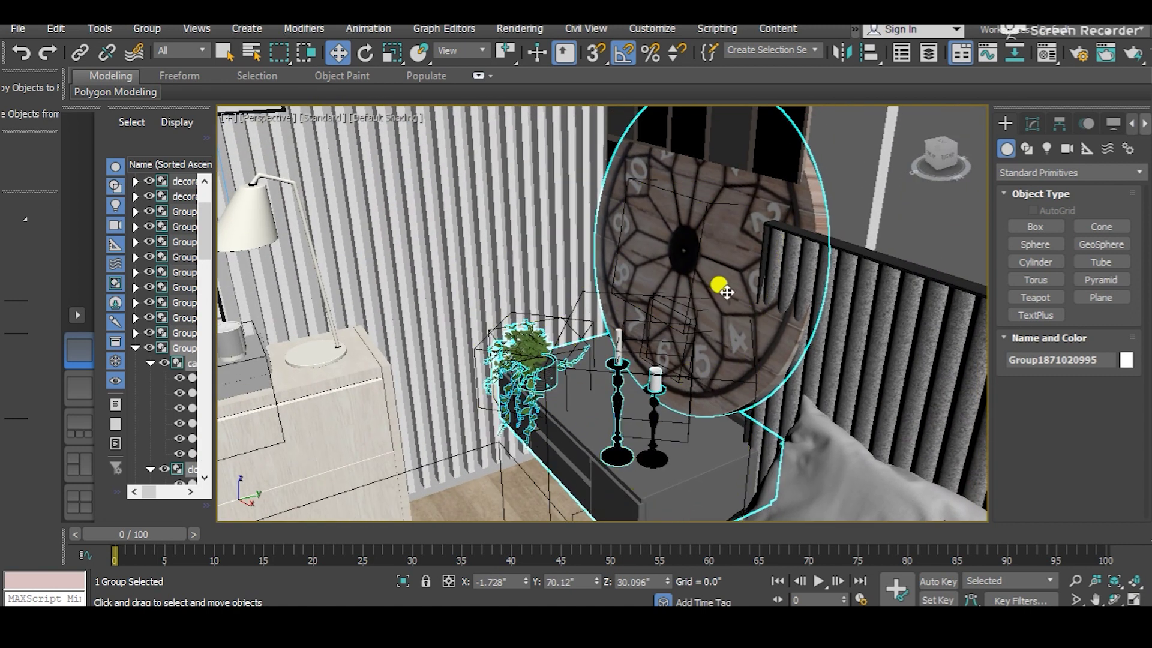
Step: Open the bedside furniture group recursively so its nested objects can be edited
{"action": "middle_click_drag", "start_coordinate": [673, 293], "coordinate": [611, 309], "text": "alt"}
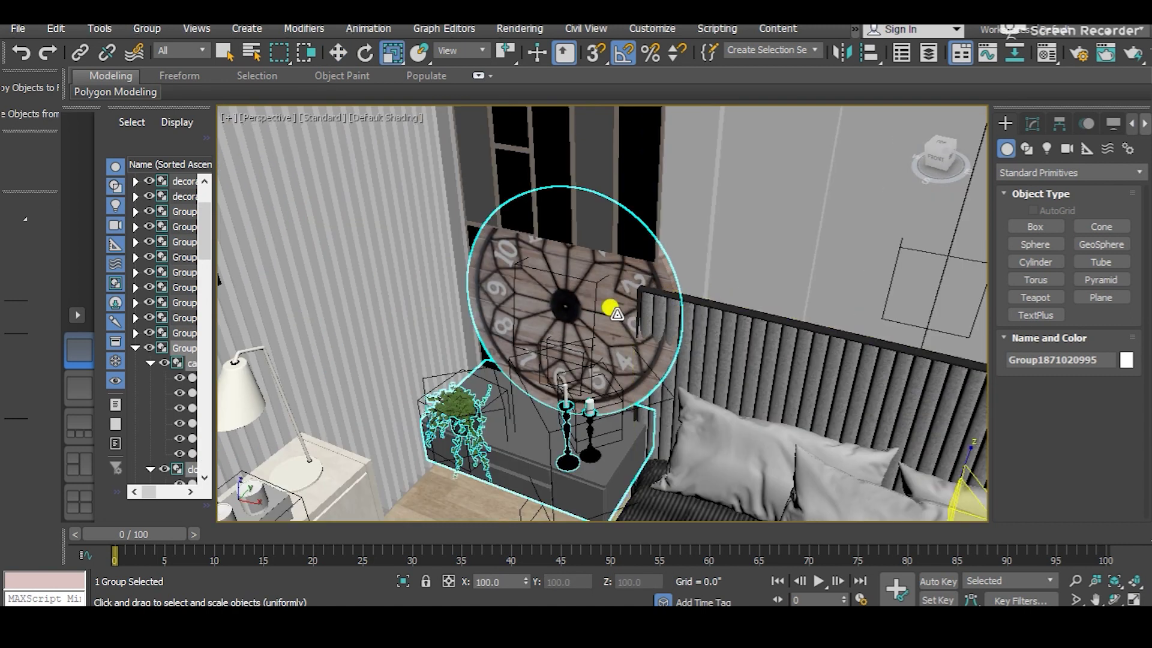
{"action": "middle_click_drag", "start_coordinate": [613, 354], "coordinate": [697, 351], "text": "alt"}
{"action": "scroll", "coordinate": [633, 281], "scroll_direction": "down", "scroll_amount": 5}
{"action": "scroll", "coordinate": [706, 327], "scroll_direction": "up", "scroll_amount": 5}
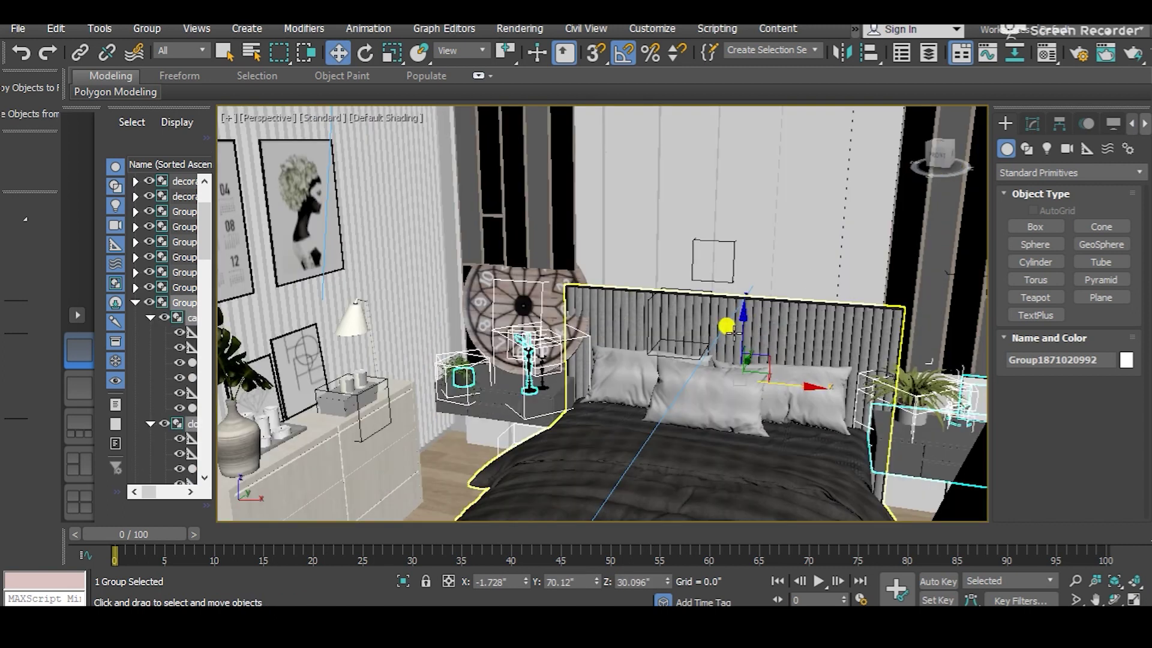
{"action": "left_click", "coordinate": [154, 30]}
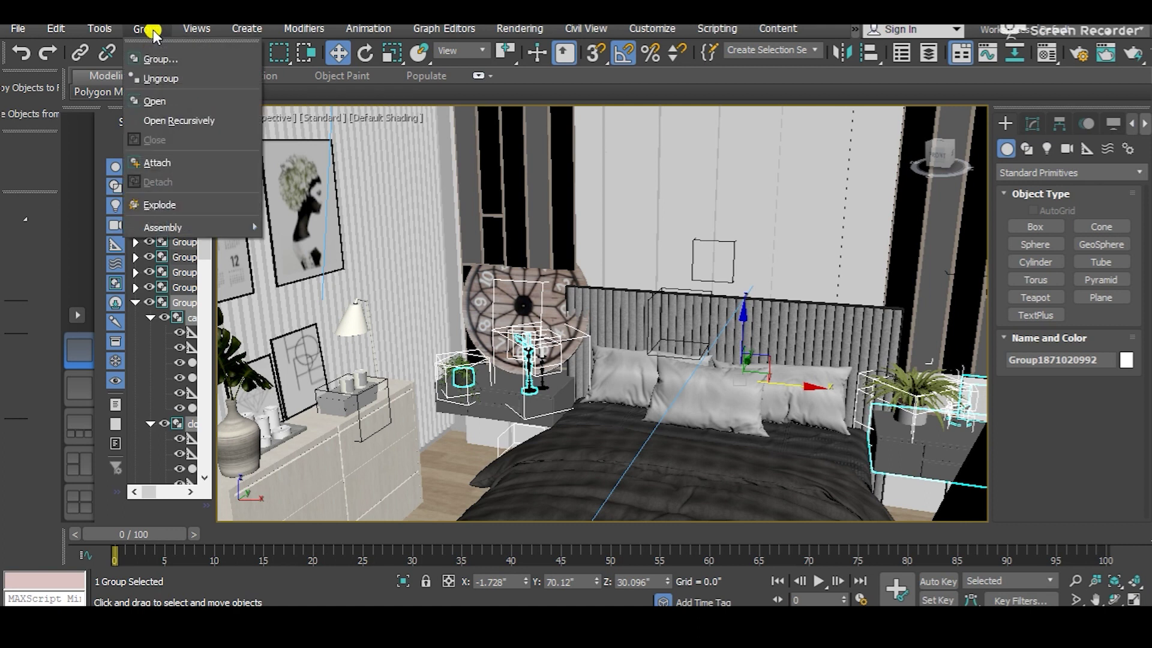
{"action": "left_click", "coordinate": [175, 120]}
Step: Select the nightstand and clock group and move it about 2.5 inches in the negative Y direction
{"action": "left_click", "coordinate": [516, 262]}
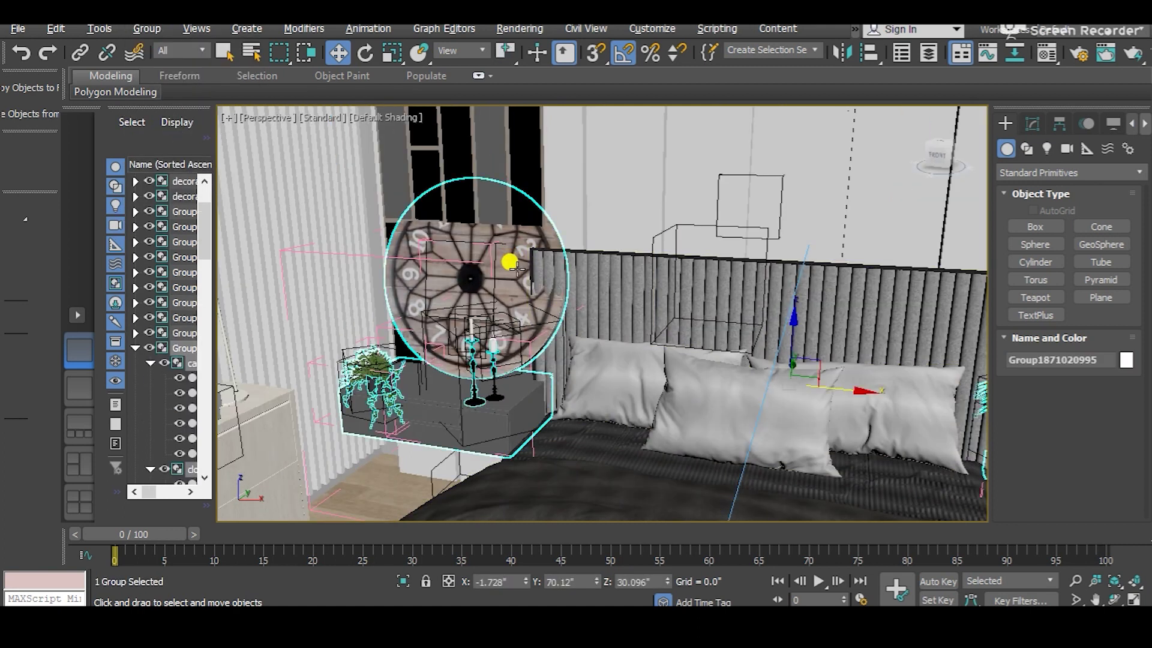
{"action": "scroll", "coordinate": [527, 316], "scroll_direction": "up", "scroll_amount": 5}
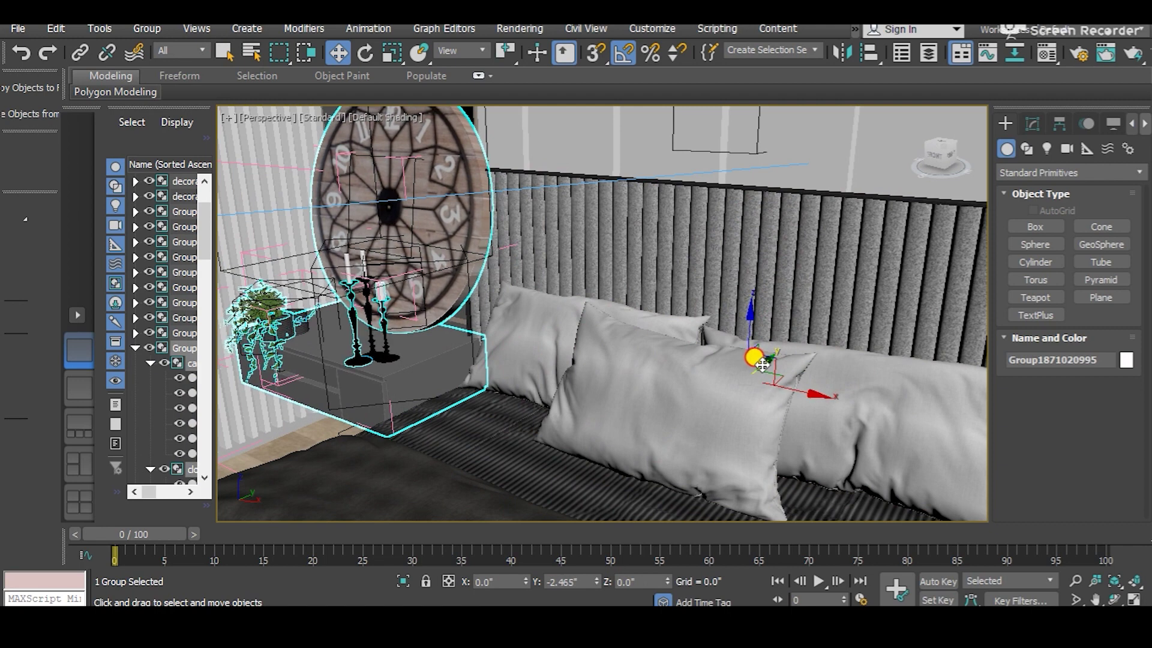
{"action": "left_click_drag", "start_coordinate": [762, 365], "coordinate": [761, 366]}
Step: Select the wood-framed wall panel on the curtain side of the bed and examine its strips and infills
{"action": "scroll", "coordinate": [538, 368], "scroll_direction": "down", "scroll_amount": 5}
{"action": "middle_click_drag", "start_coordinate": [538, 369], "coordinate": [638, 370], "text": "alt"}
{"action": "middle_click_drag", "start_coordinate": [727, 405], "coordinate": [607, 385]}
{"action": "mouse_move", "coordinate": [727, 366]}
{"action": "middle_mouse_down"}
{"action": "mouse_move", "coordinate": [678, 347]}
{"action": "mouse_move", "coordinate": [705, 367]}
{"action": "middle_mouse_up"}
{"action": "scroll", "coordinate": [738, 390], "scroll_direction": "down", "scroll_amount": 5}
{"action": "left_click", "coordinate": [759, 282]}
{"action": "scroll", "coordinate": [761, 334], "scroll_direction": "up", "scroll_amount": 3}
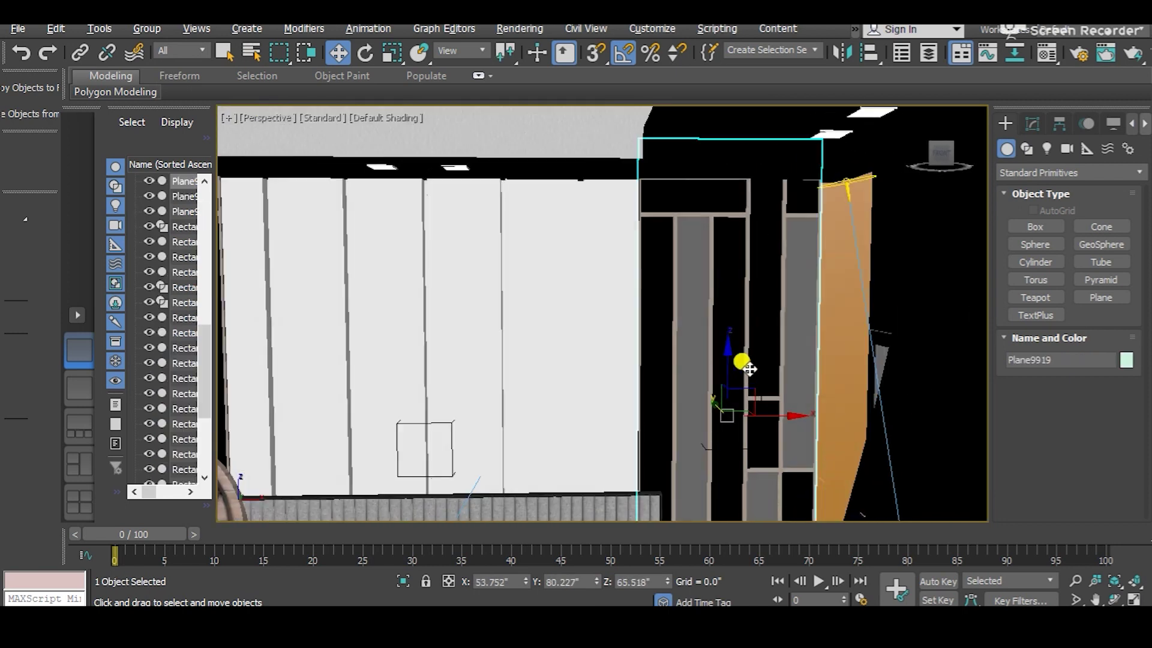
{"action": "scroll", "coordinate": [742, 370], "scroll_direction": "up", "scroll_amount": 5}
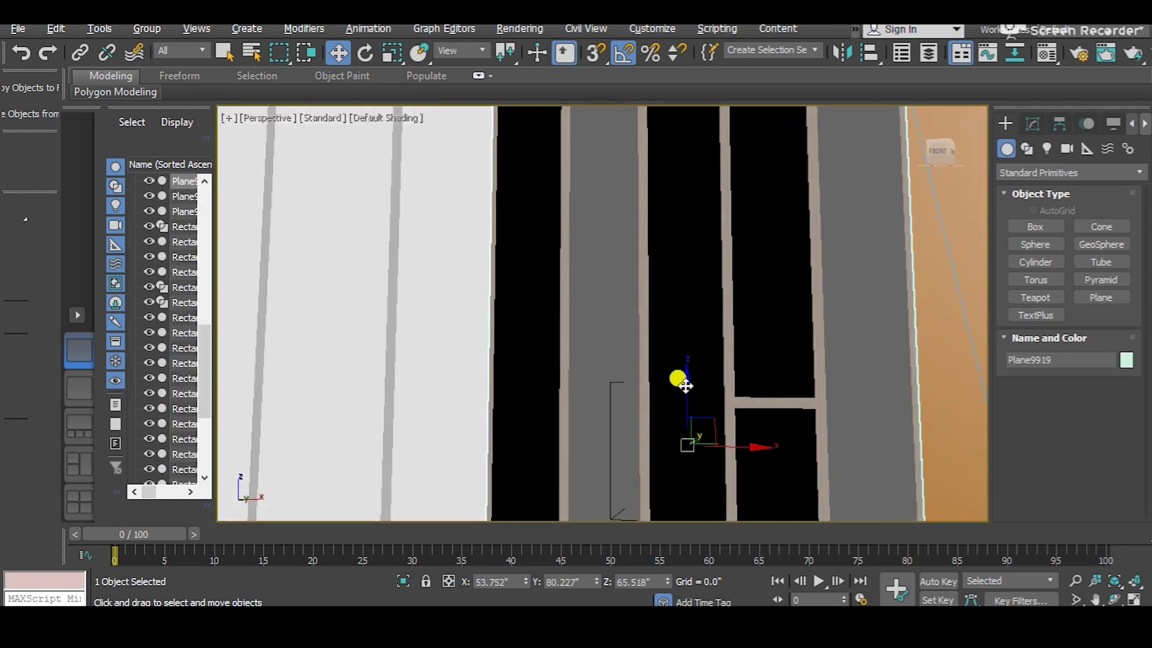
{"action": "scroll", "coordinate": [725, 418], "scroll_direction": "down", "scroll_amount": 4}
Step: Examine the wood texture and strips of the wall panel behind the round clock and select that panel
{"action": "middle_click_drag", "start_coordinate": [725, 442], "coordinate": [823, 357], "text": "alt"}
{"action": "scroll", "coordinate": [734, 417], "scroll_direction": "up", "scroll_amount": 3}
{"action": "scroll", "coordinate": [514, 347], "scroll_direction": "down", "scroll_amount": 5}
{"action": "scroll", "coordinate": [380, 308], "scroll_direction": "up", "scroll_amount": 2}
{"action": "scroll", "coordinate": [532, 304], "scroll_direction": "up", "scroll_amount": 5}
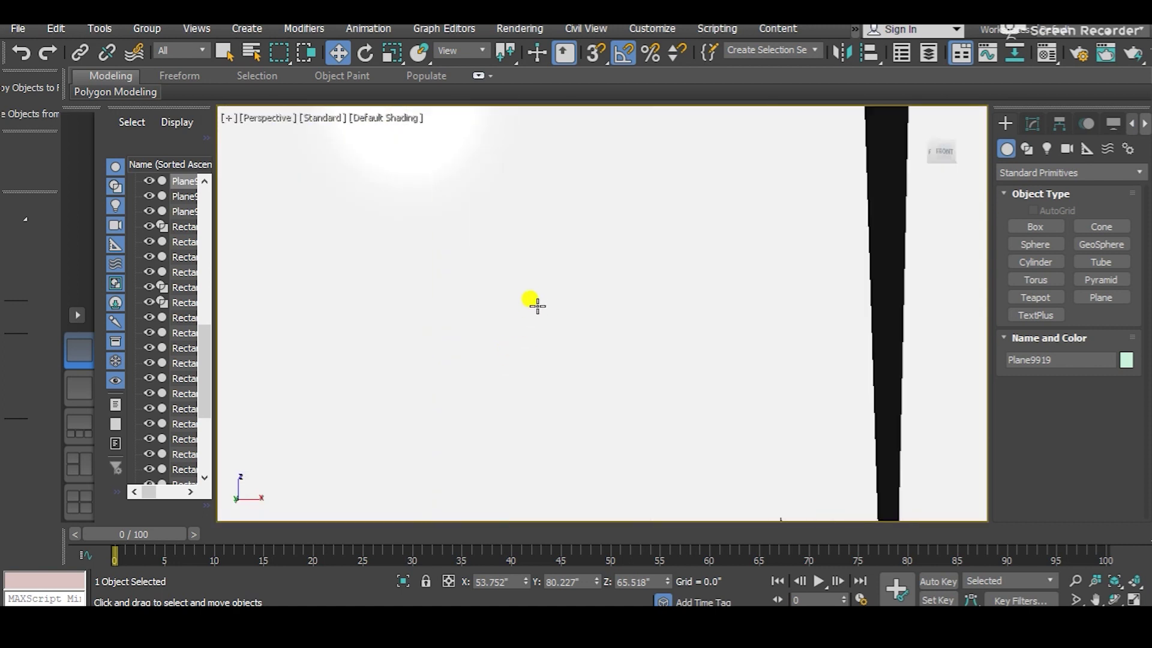
{"action": "scroll", "coordinate": [502, 308], "scroll_direction": "down", "scroll_amount": 4}
{"action": "scroll", "coordinate": [503, 308], "scroll_direction": "up", "scroll_amount": 4}
{"action": "scroll", "coordinate": [591, 155], "scroll_direction": "up", "scroll_amount": 4}
{"action": "middle_click_drag", "start_coordinate": [580, 107], "coordinate": [589, 294]}
{"action": "scroll", "coordinate": [589, 295], "scroll_direction": "up", "scroll_amount": 4}
{"action": "middle_click_drag", "start_coordinate": [607, 416], "coordinate": [634, 232]}
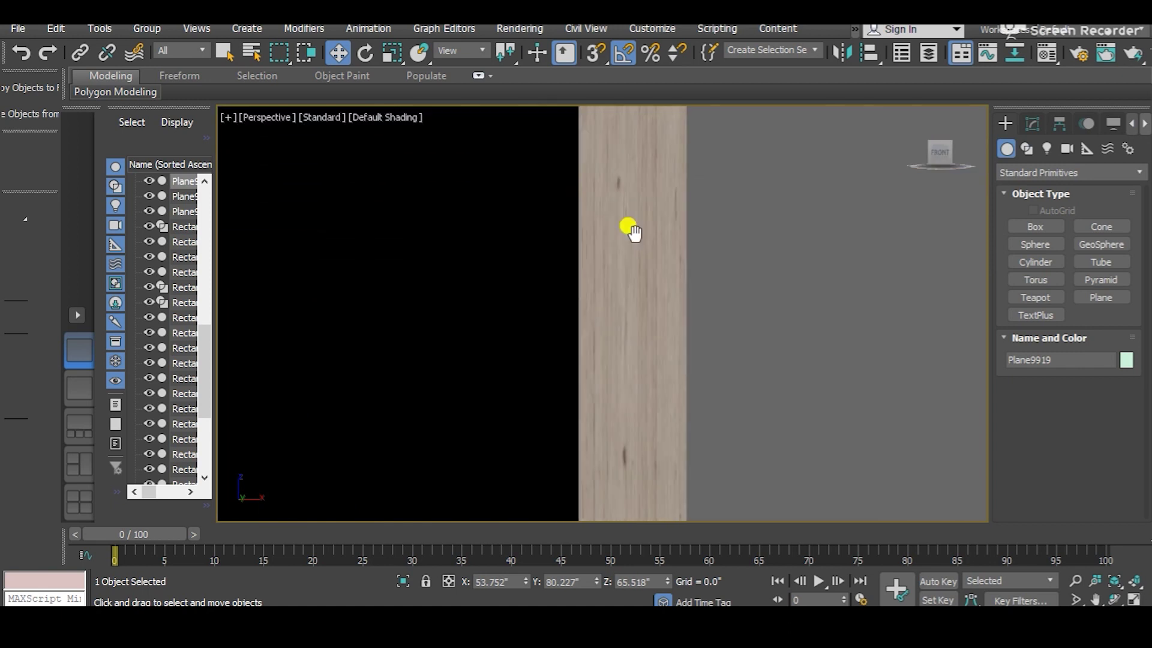
{"action": "middle_click_drag", "start_coordinate": [646, 386], "coordinate": [660, 294]}
{"action": "scroll", "coordinate": [660, 293], "scroll_direction": "down", "scroll_amount": 6}
{"action": "middle_click_drag", "start_coordinate": [702, 393], "coordinate": [645, 270]}
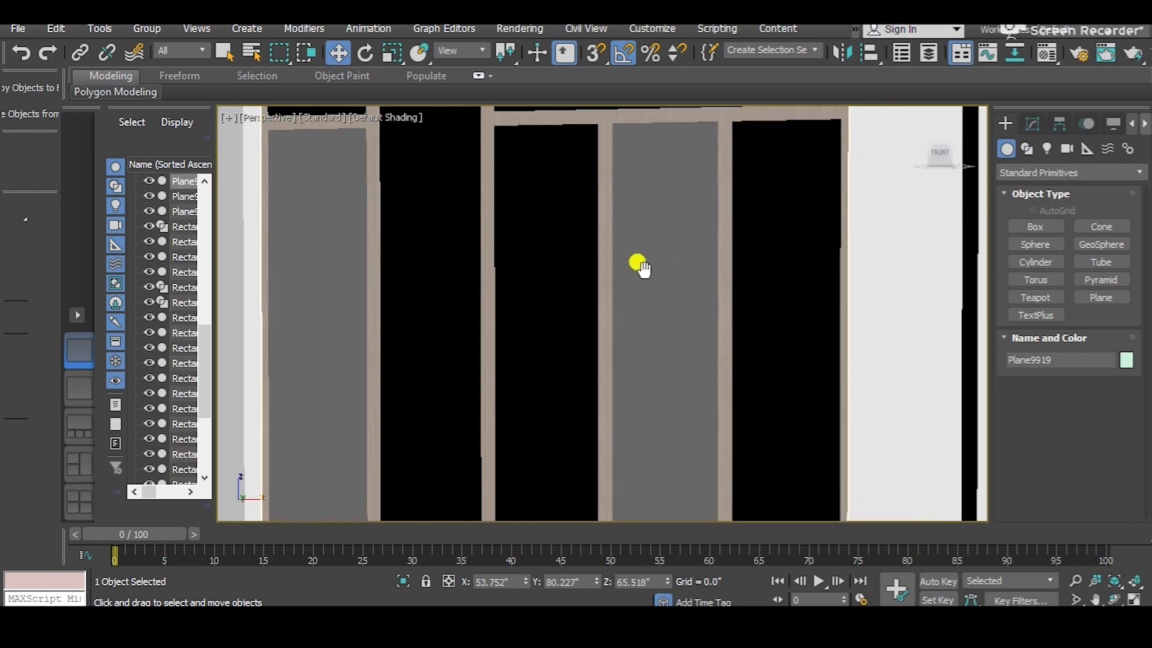
{"action": "scroll", "coordinate": [646, 300], "scroll_direction": "down", "scroll_amount": 3}
{"action": "left_click", "coordinate": [651, 327]}
{"action": "middle_click_drag", "start_coordinate": [645, 381], "coordinate": [634, 213]}
{"action": "middle_click_drag", "start_coordinate": [627, 270], "coordinate": [578, 296], "text": "alt"}
{"action": "scroll", "coordinate": [663, 331], "scroll_direction": "down", "scroll_amount": 5}
{"action": "middle_click_drag", "start_coordinate": [724, 334], "coordinate": [528, 345]}
{"action": "middle_click_drag", "start_coordinate": [617, 354], "coordinate": [638, 296], "text": "alt"}
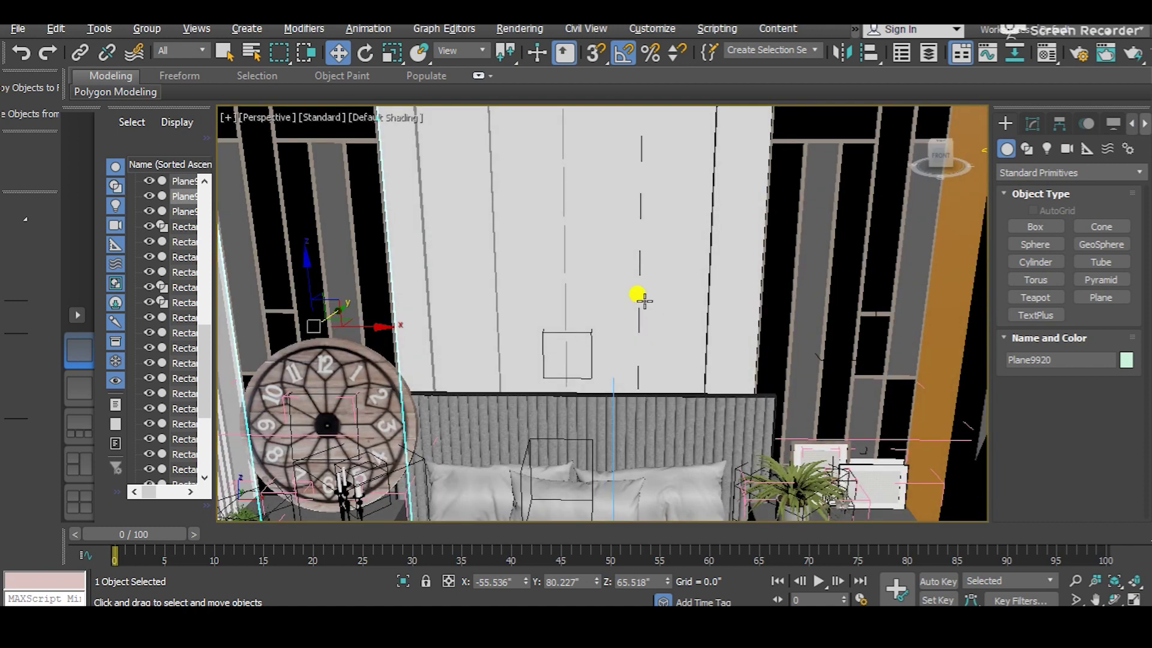
Step: Hide the white wall panel behind the bed, inspect the surfaces behind it, and unhide all objects
{"action": "left_click", "coordinate": [629, 290]}
{"action": "right_click", "coordinate": [629, 287]}
{"action": "left_click", "coordinate": [694, 231]}
{"action": "left_click", "coordinate": [625, 286]}
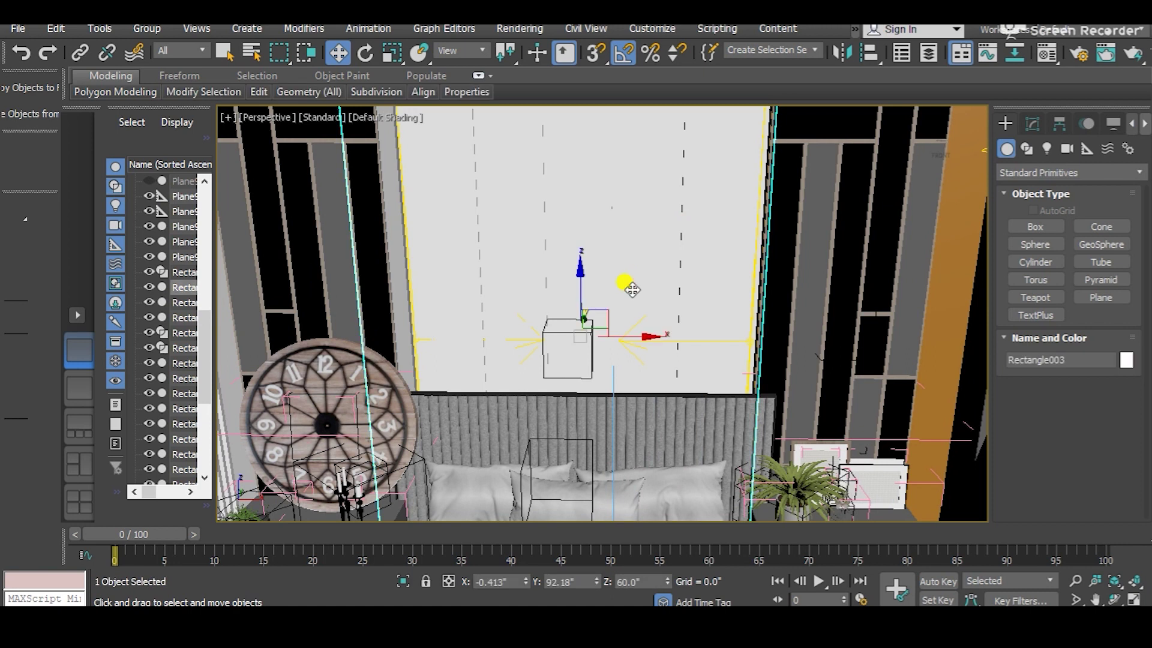
{"action": "scroll", "coordinate": [652, 290], "scroll_direction": "up", "scroll_amount": 3}
{"action": "left_click", "coordinate": [661, 323]}
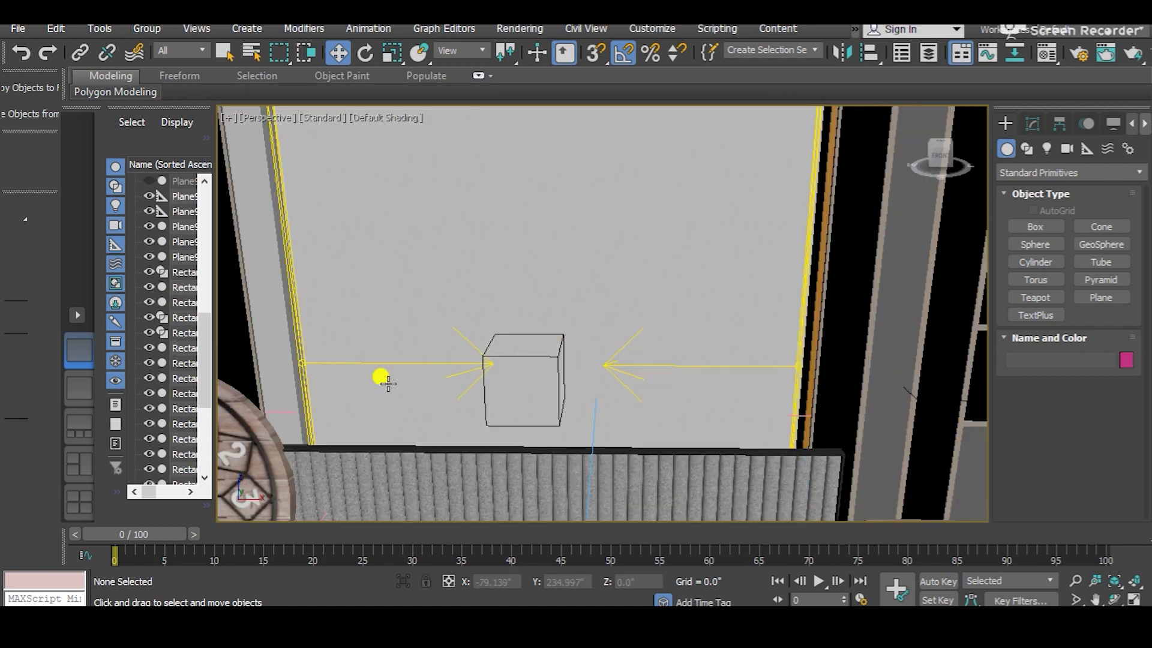
{"action": "scroll", "coordinate": [387, 383], "scroll_direction": "up", "scroll_amount": 2}
{"action": "middle_click_drag", "start_coordinate": [330, 355], "coordinate": [295, 359], "text": "alt"}
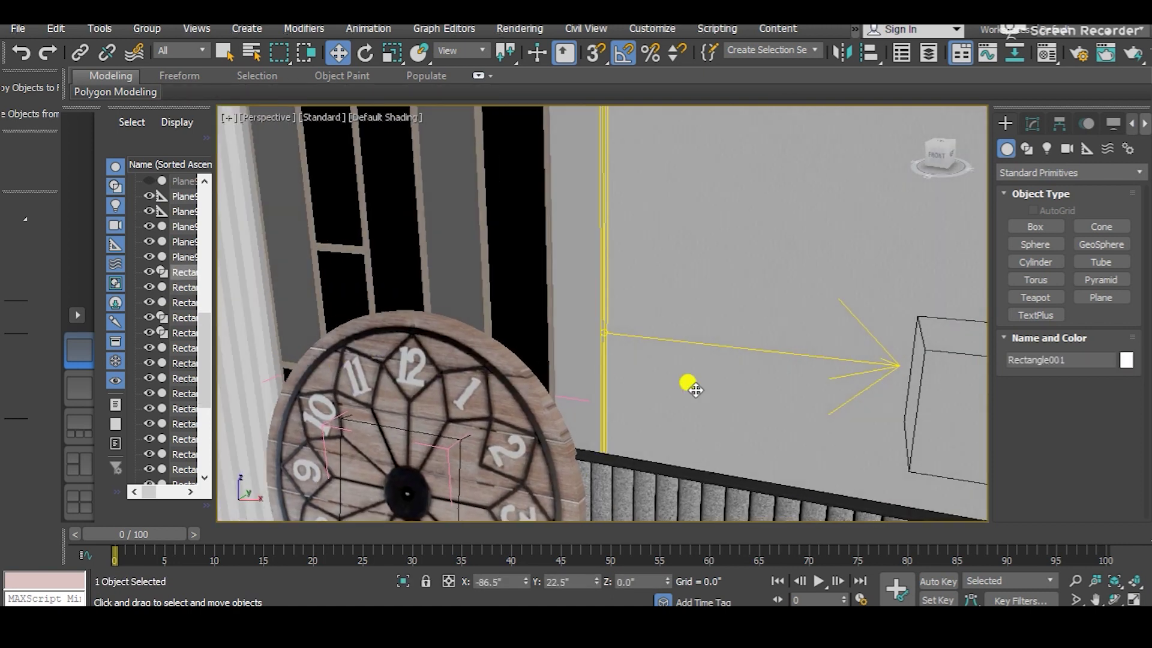
{"action": "middle_click_drag", "start_coordinate": [791, 378], "coordinate": [654, 346]}
{"action": "right_click", "coordinate": [653, 346]}
{"action": "left_click", "coordinate": [682, 253]}
Step: Select the plane at the white panelled wall behind the headboard and move it about 7.4 inches along the Y axis
{"action": "scroll", "coordinate": [664, 304], "scroll_direction": "down", "scroll_amount": 5}
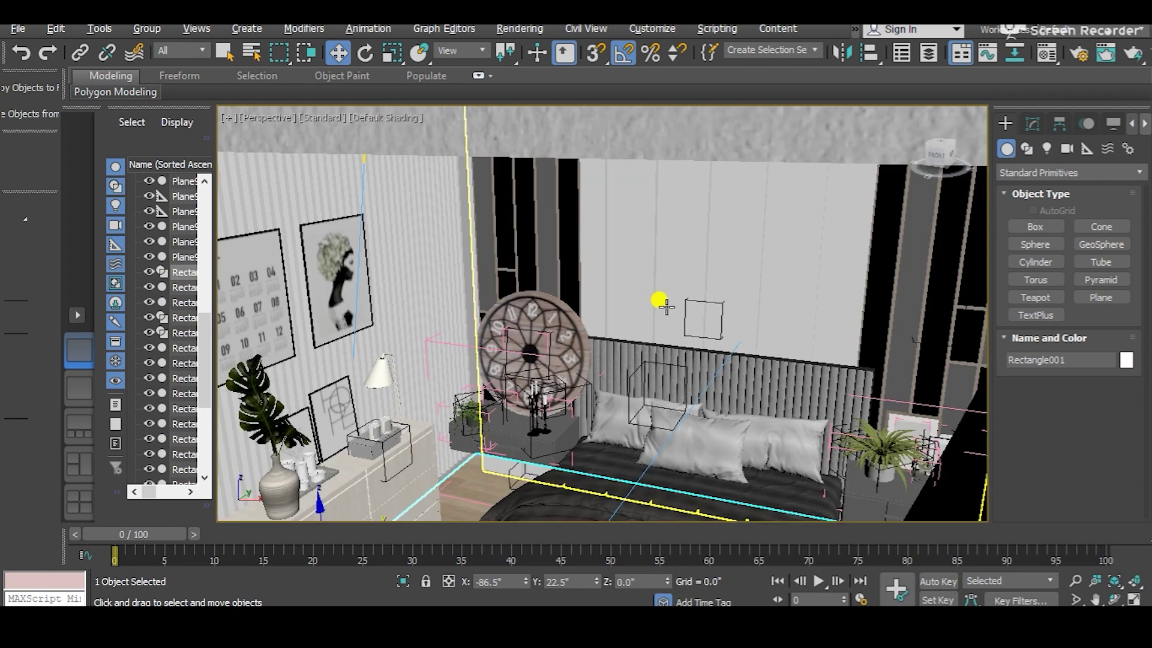
{"action": "middle_click_drag", "start_coordinate": [666, 306], "coordinate": [614, 306], "text": "alt"}
{"action": "scroll", "coordinate": [567, 312], "scroll_direction": "up", "scroll_amount": 4}
{"action": "left_click", "coordinate": [567, 311]}
{"action": "scroll", "coordinate": [539, 336], "scroll_direction": "down", "scroll_amount": 4}
{"action": "middle_click_drag", "start_coordinate": [517, 357], "coordinate": [593, 411], "text": "alt"}
{"action": "middle_click_drag", "start_coordinate": [726, 436], "coordinate": [788, 409], "text": "alt"}
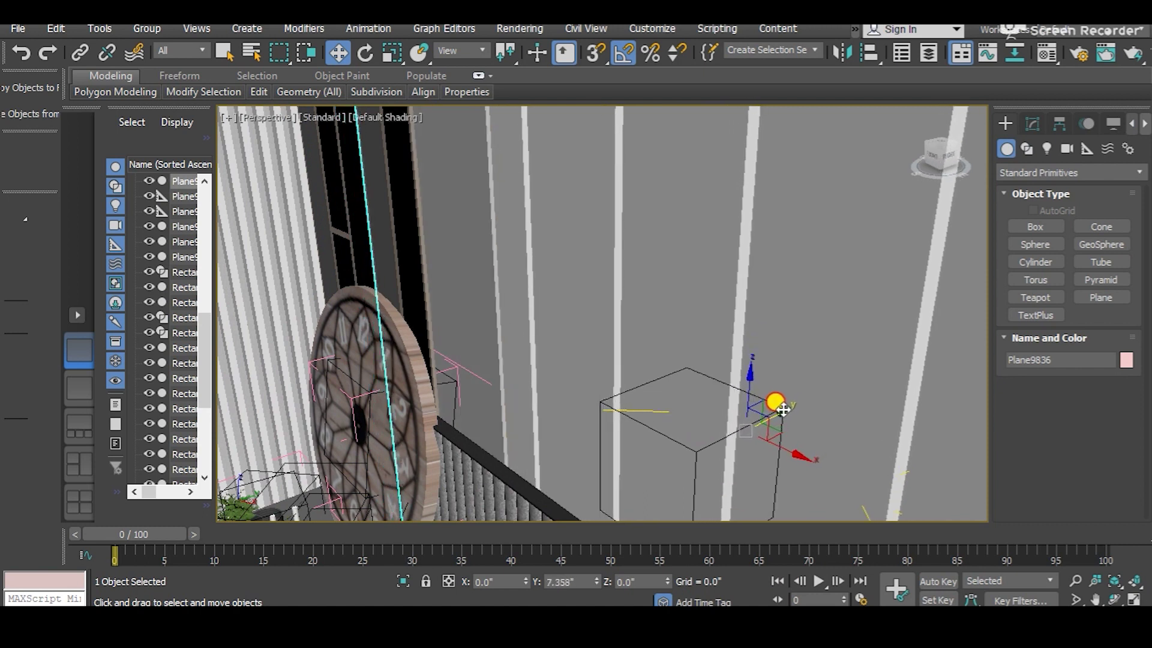
{"action": "left_click_drag", "start_coordinate": [783, 409], "coordinate": [800, 399]}
{"action": "middle_click_drag", "start_coordinate": [688, 415], "coordinate": [571, 319], "text": "alt"}
Step: Check the bed wall, the bed and the relocated dresser from the door side of the room
{"action": "left_click", "coordinate": [553, 328]}
{"action": "scroll", "coordinate": [552, 328], "scroll_direction": "down", "scroll_amount": 10}
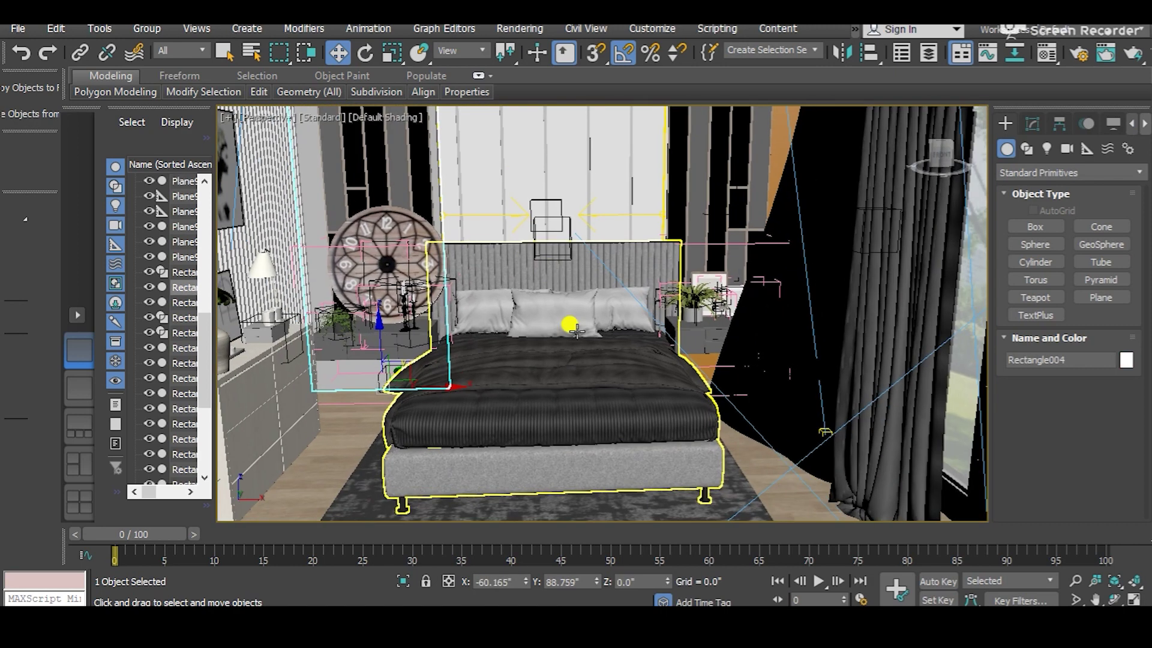
{"action": "middle_click_drag", "start_coordinate": [576, 330], "coordinate": [616, 314], "text": "alt"}
{"action": "left_click", "coordinate": [603, 363]}
{"action": "left_click", "coordinate": [393, 388]}
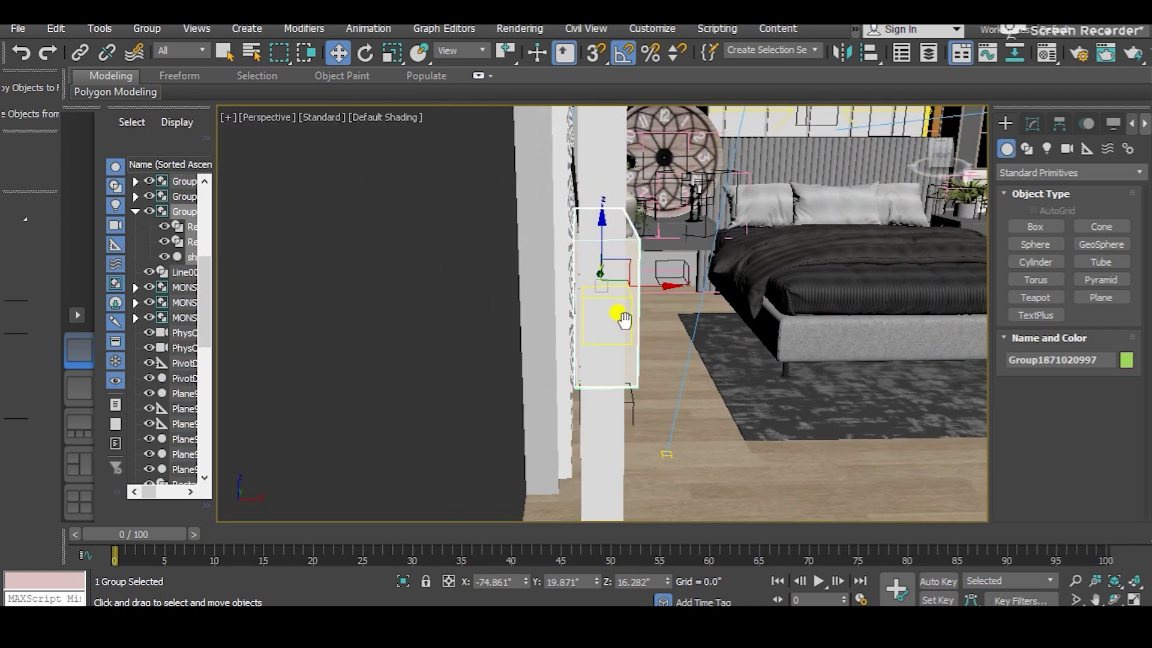
{"action": "left_click", "coordinate": [597, 329]}
Step: Move the pivot door along its wall on the Y axis to about Y -55 inches
{"action": "scroll", "coordinate": [625, 373], "scroll_direction": "down", "scroll_amount": 8}
{"action": "scroll", "coordinate": [682, 389], "scroll_direction": "up", "scroll_amount": 5}
{"action": "scroll", "coordinate": [688, 395], "scroll_direction": "up", "scroll_amount": 3}
{"action": "middle_click_drag", "start_coordinate": [688, 395], "coordinate": [622, 337], "text": "alt"}
{"action": "left_click_drag", "start_coordinate": [620, 394], "coordinate": [554, 423]}
{"action": "mouse_move", "coordinate": [555, 423]}
{"action": "middle_mouse_down", "text": "alt"}
{"action": "mouse_move", "coordinate": [531, 414]}
{"action": "mouse_move", "coordinate": [565, 427]}
{"action": "middle_mouse_up", "text": "alt"}
{"action": "left_click_drag", "start_coordinate": [617, 423], "coordinate": [581, 406]}
{"action": "middle_click_drag", "start_coordinate": [582, 407], "coordinate": [560, 433], "text": "alt"}
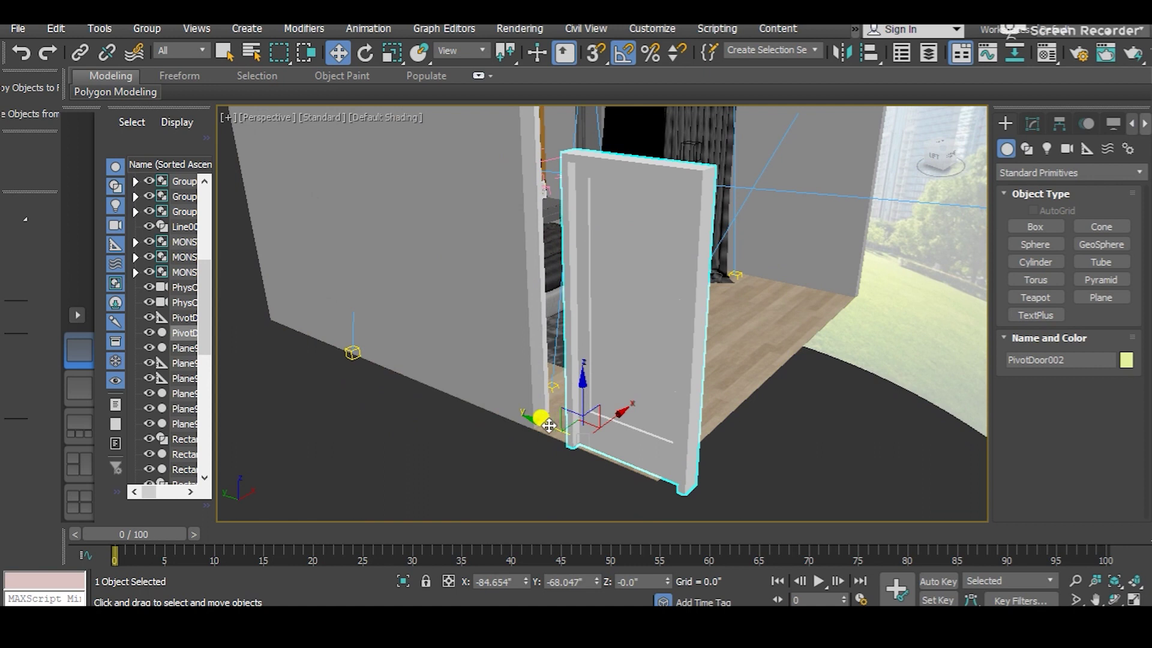
{"action": "scroll", "coordinate": [530, 385], "scroll_direction": "up", "scroll_amount": 3}
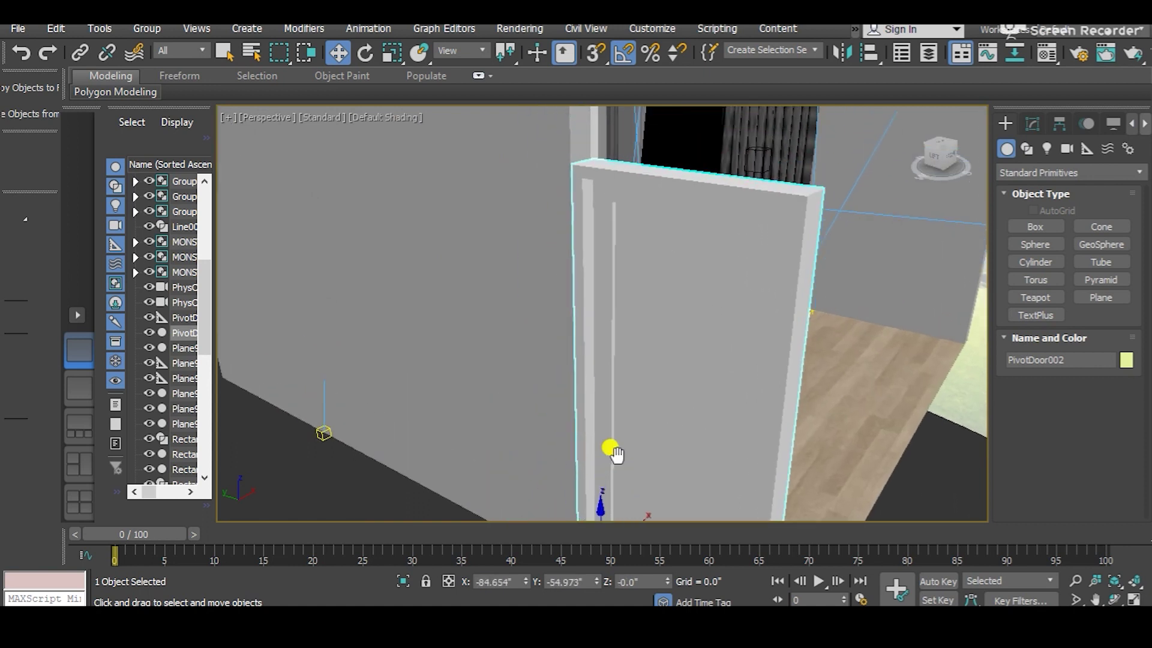
{"action": "middle_click_drag", "start_coordinate": [609, 450], "coordinate": [590, 187], "text": "alt"}
{"action": "scroll", "coordinate": [600, 241], "scroll_direction": "down", "scroll_amount": 10}
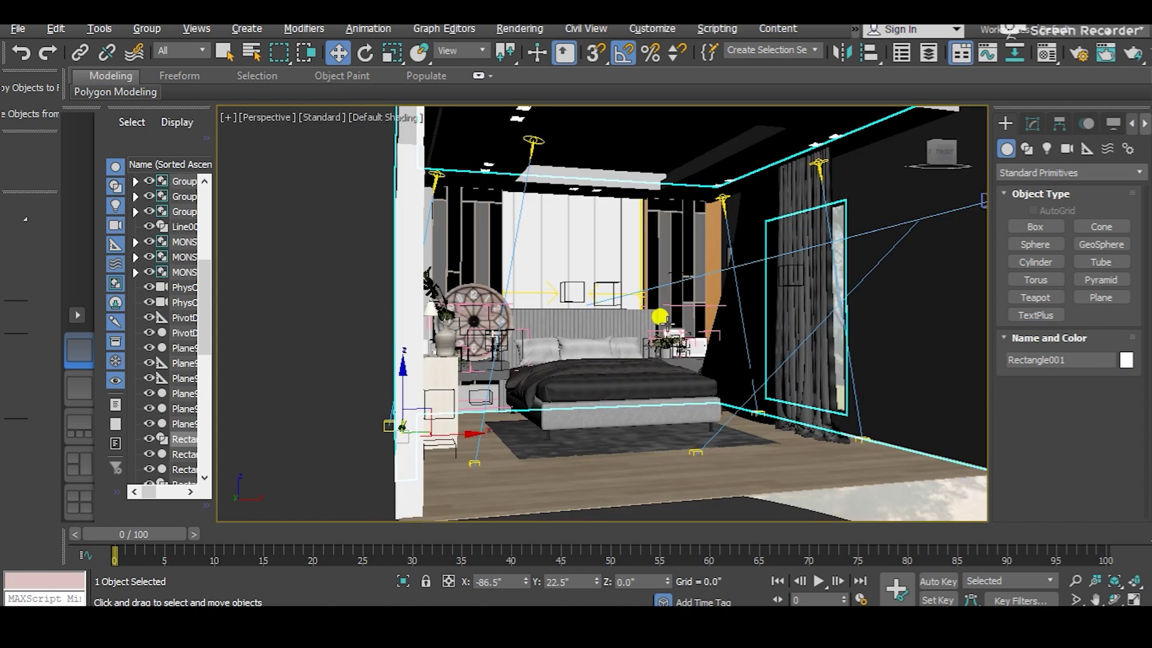
Step: Select the curtain group beside the sliding window and isolate it from the rest of the scene
{"action": "scroll", "coordinate": [391, 427], "scroll_direction": "up", "scroll_amount": 5}
{"action": "middle_click_drag", "start_coordinate": [689, 334], "coordinate": [850, 285], "text": "alt"}
{"action": "left_click", "coordinate": [735, 234]}
{"action": "key", "text": "alt+q"}
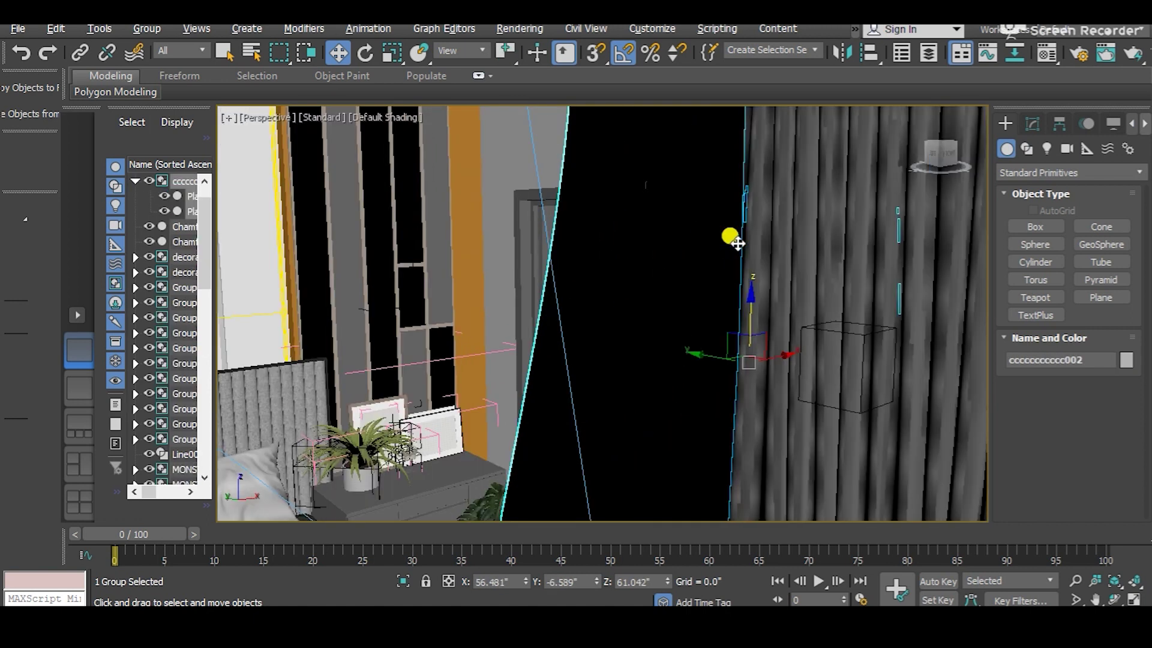
{"action": "middle_click_drag", "start_coordinate": [738, 243], "coordinate": [517, 317], "text": "alt"}
Step: Examine the transparent material Material #30918142 in an enlarged preview and compare it with the isolated curtain
{"action": "key", "text": "m"}
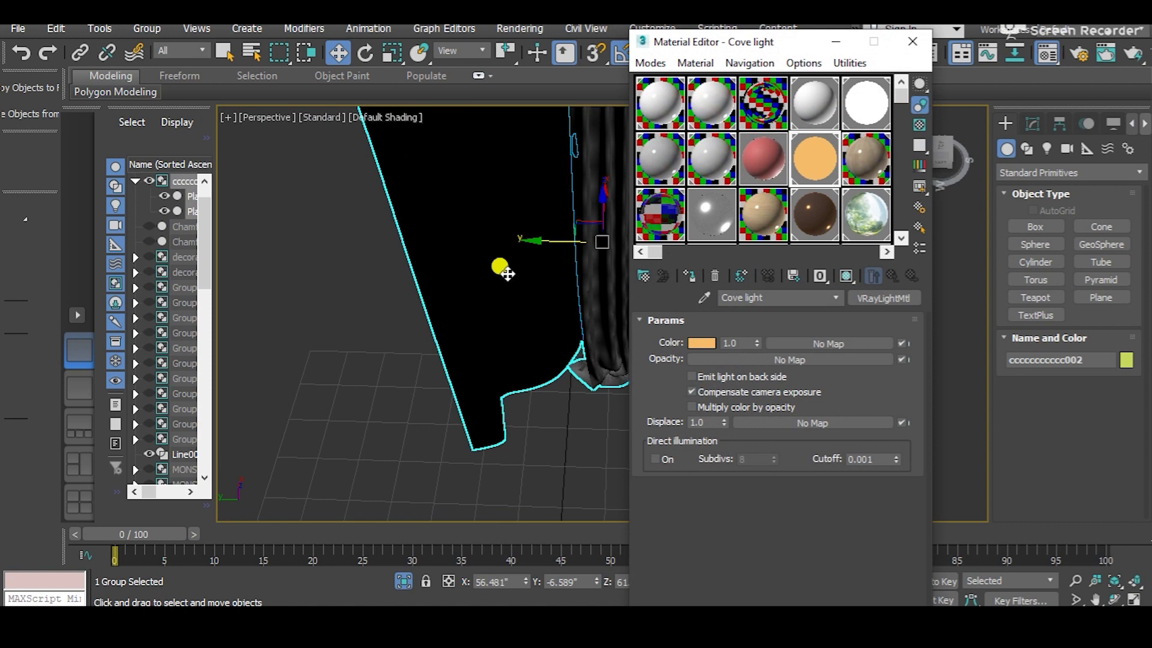
{"action": "middle_click_drag", "start_coordinate": [507, 273], "coordinate": [473, 382], "text": "alt"}
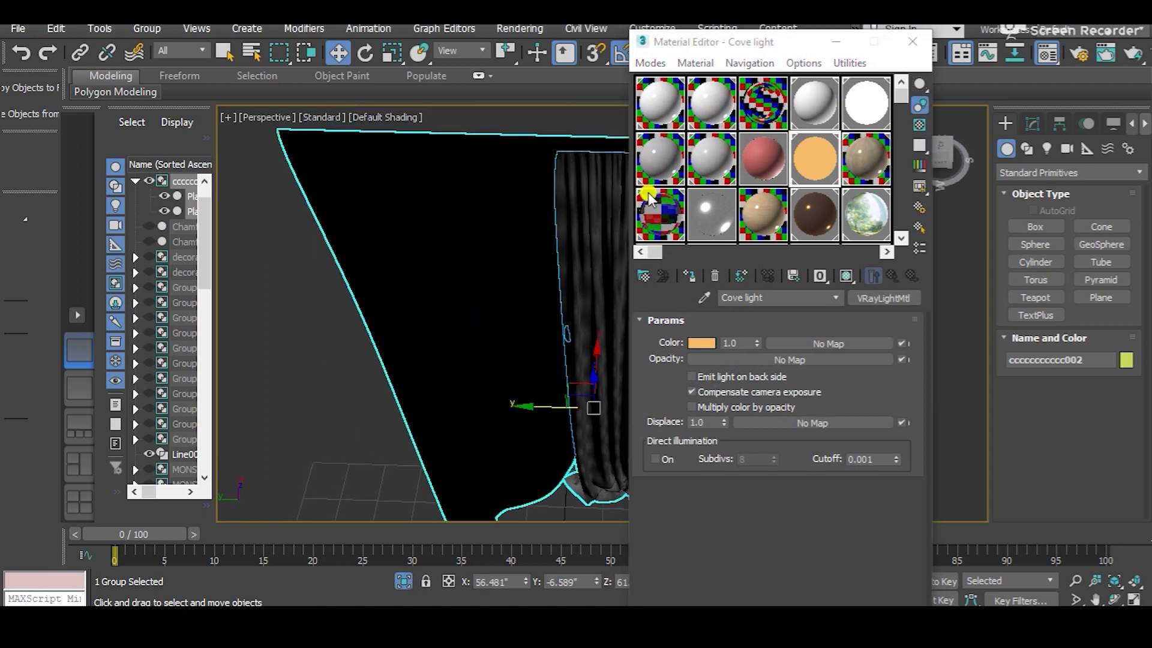
{"action": "left_click", "coordinate": [719, 214]}
{"action": "left_click", "coordinate": [441, 277]}
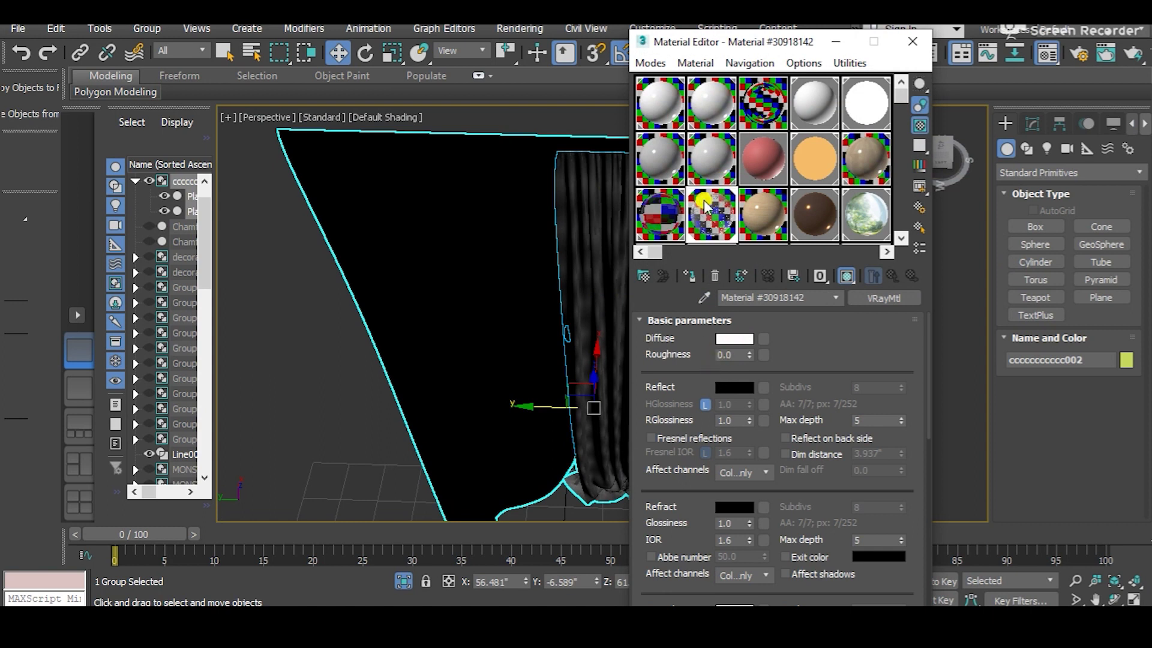
{"action": "double_click", "coordinate": [706, 208]}
{"action": "left_click_drag", "start_coordinate": [764, 85], "coordinate": [304, 41]}
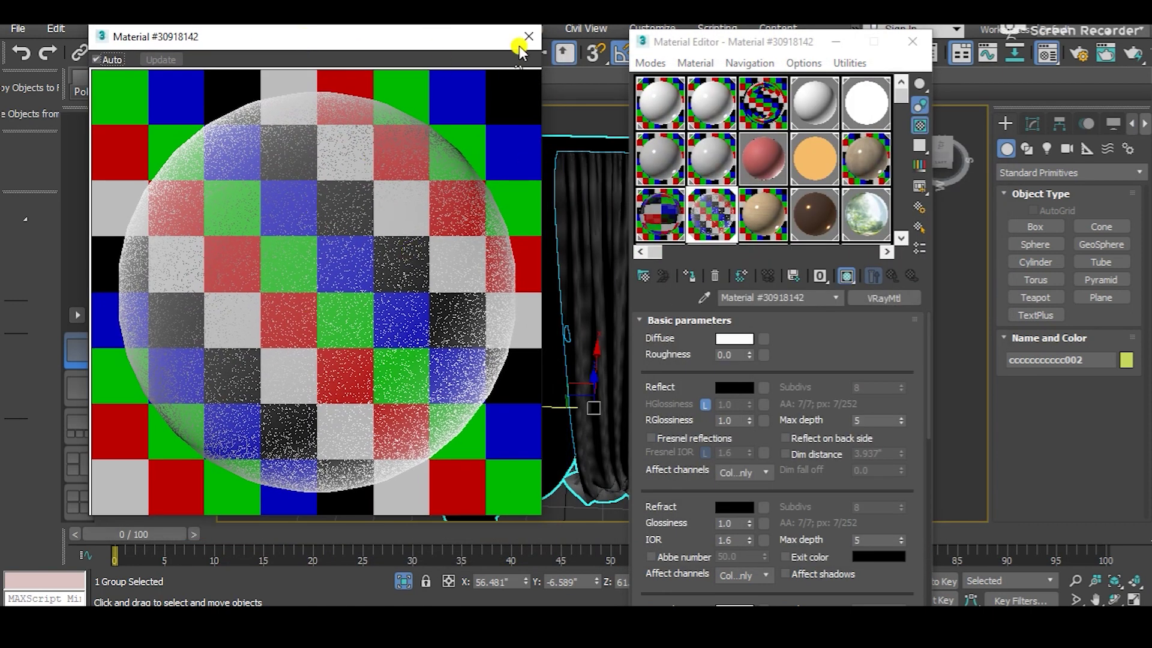
{"action": "left_click", "coordinate": [528, 24]}
{"action": "scroll", "coordinate": [540, 300], "scroll_direction": "up", "scroll_amount": 5}
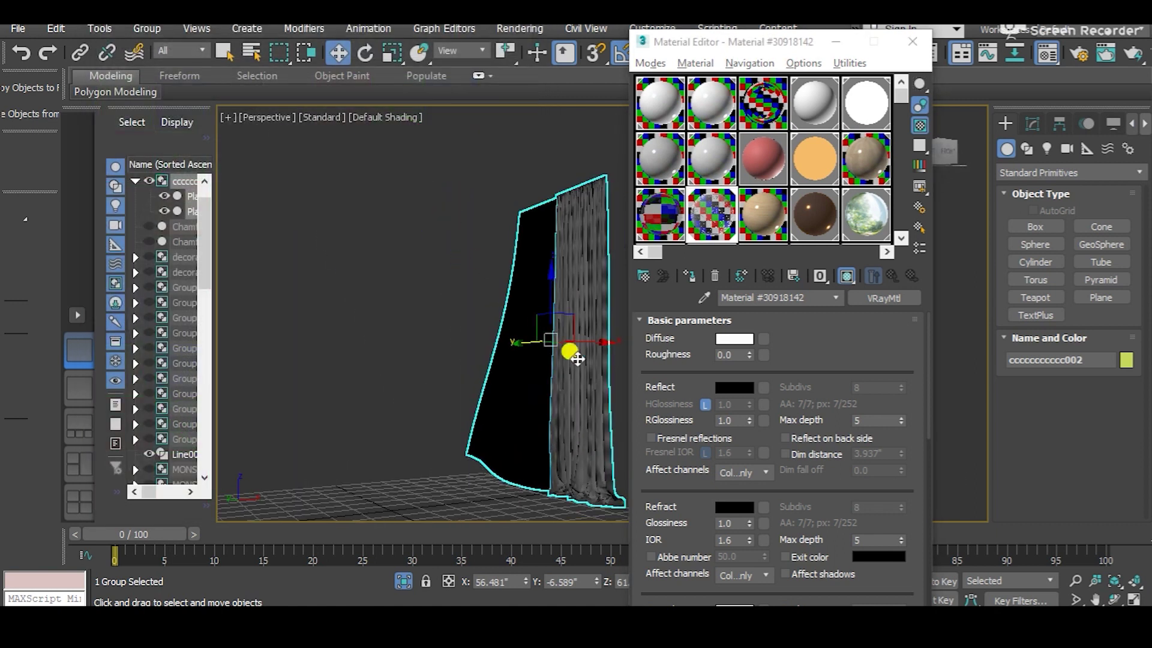
{"action": "middle_click_drag", "start_coordinate": [474, 355], "coordinate": [496, 252], "text": "alt"}
{"action": "scroll", "coordinate": [453, 332], "scroll_direction": "down", "scroll_amount": 3}
{"action": "left_click", "coordinate": [912, 40]}
Step: End the isolation and inspect the ceiling edge above the curtain
{"action": "right_click", "coordinate": [771, 285]}
{"action": "left_click", "coordinate": [818, 202]}
{"action": "middle_click_drag", "start_coordinate": [637, 346], "coordinate": [586, 278], "text": "alt"}
{"action": "scroll", "coordinate": [571, 269], "scroll_direction": "down", "scroll_amount": 3}
{"action": "scroll", "coordinate": [571, 268], "scroll_direction": "up", "scroll_amount": 5}
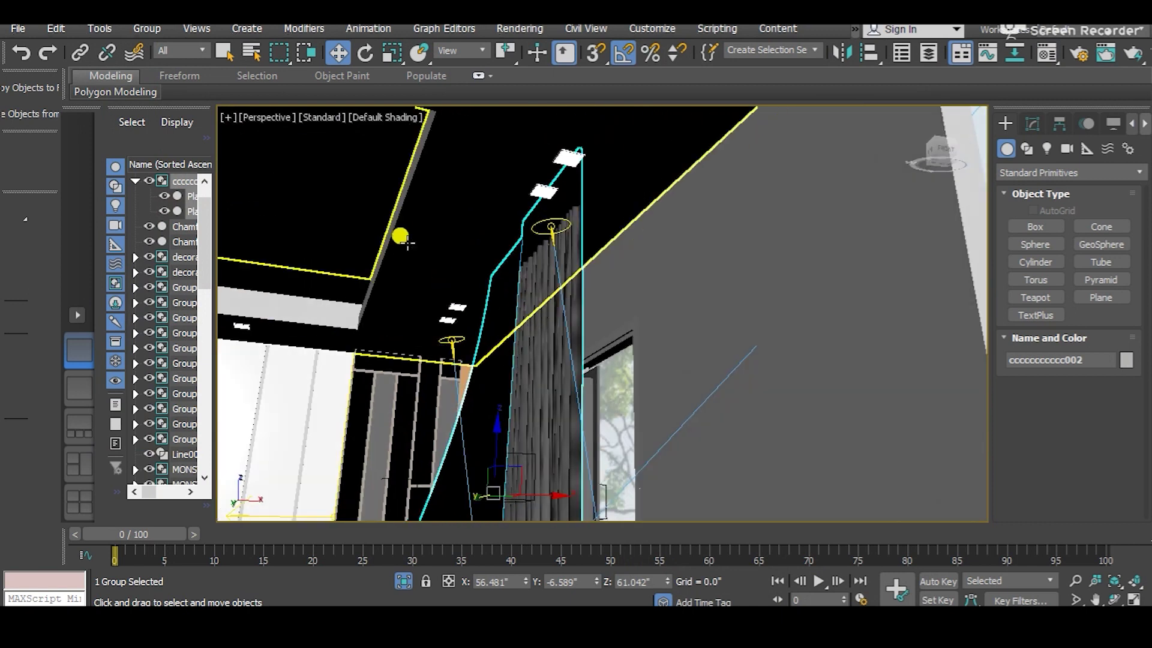
{"action": "left_click", "coordinate": [401, 237]}
{"action": "middle_click_drag", "start_coordinate": [400, 236], "coordinate": [660, 266], "text": "alt"}
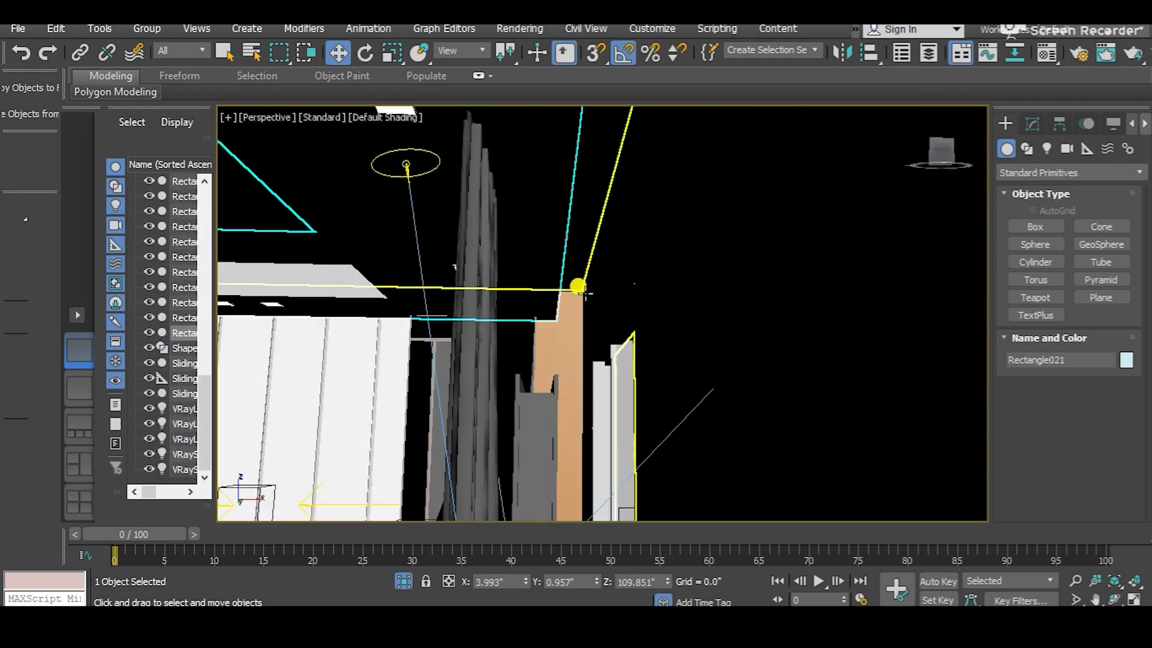
{"action": "scroll", "coordinate": [558, 339], "scroll_direction": "up", "scroll_amount": 5}
{"action": "middle_click_drag", "start_coordinate": [549, 427], "coordinate": [473, 236], "text": "alt"}
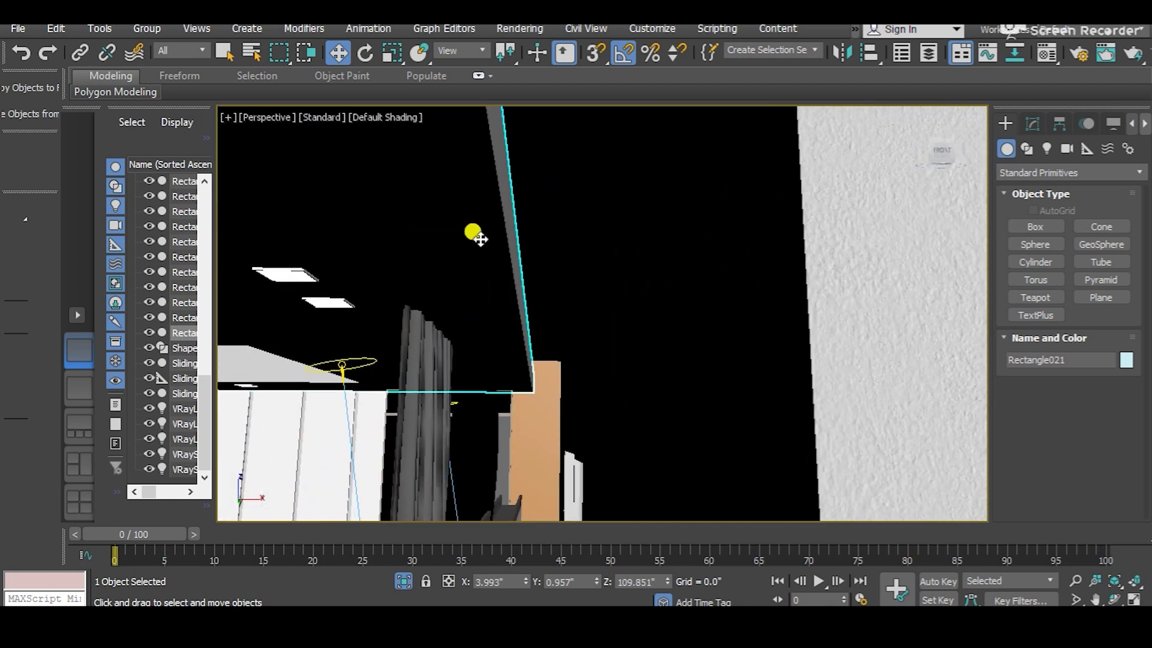
Step: Move the curtain group towards the window wall to about X 72 inches and raise it to about Z 63.4 inches
{"action": "left_click", "coordinate": [420, 365]}
{"action": "middle_click_drag", "start_coordinate": [422, 320], "coordinate": [452, 172], "text": "alt"}
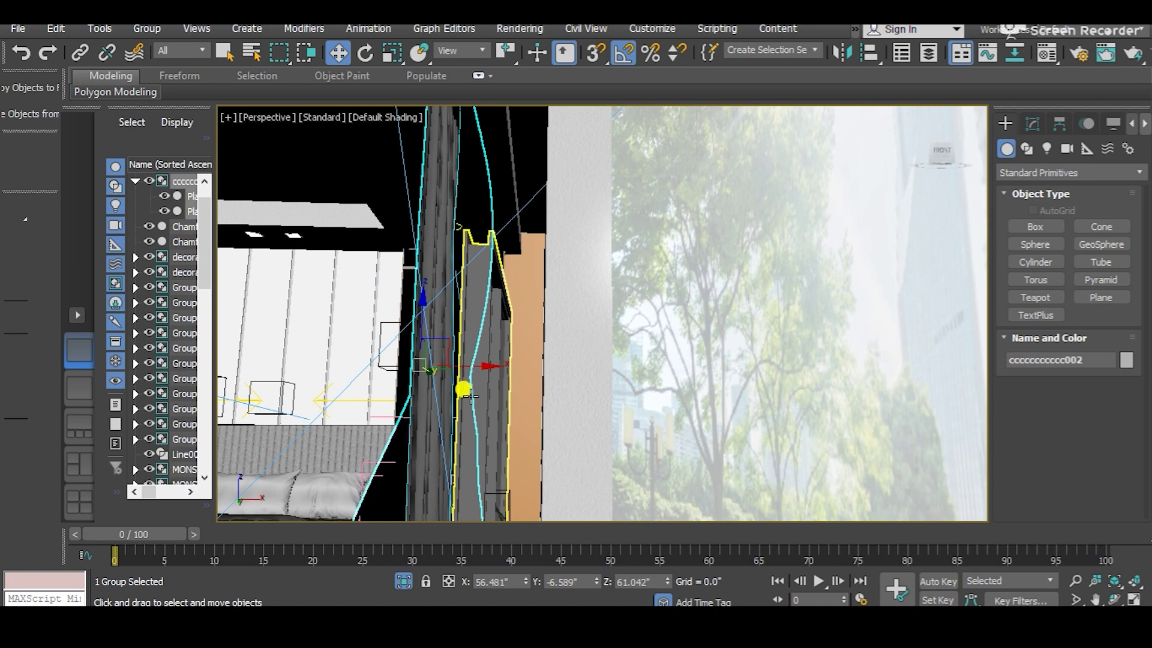
{"action": "middle_click_drag", "start_coordinate": [534, 364], "coordinate": [532, 319], "text": "alt"}
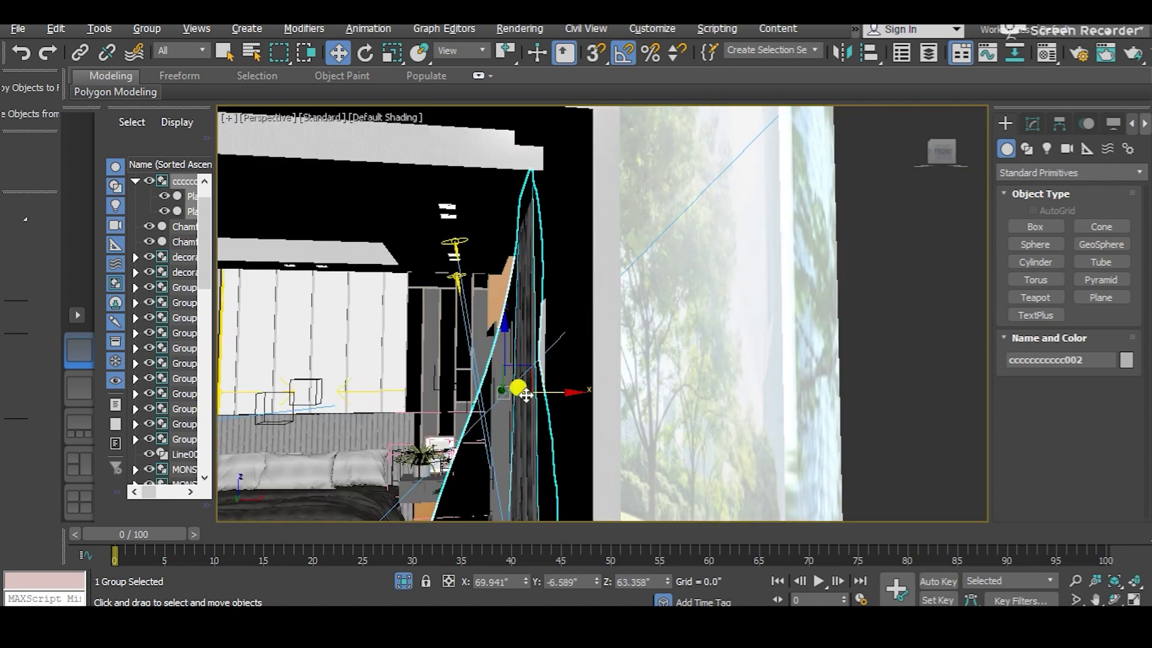
{"action": "middle_click_drag", "start_coordinate": [526, 394], "coordinate": [531, 397], "text": "alt"}
{"action": "left_click_drag", "start_coordinate": [535, 390], "coordinate": [542, 390]}
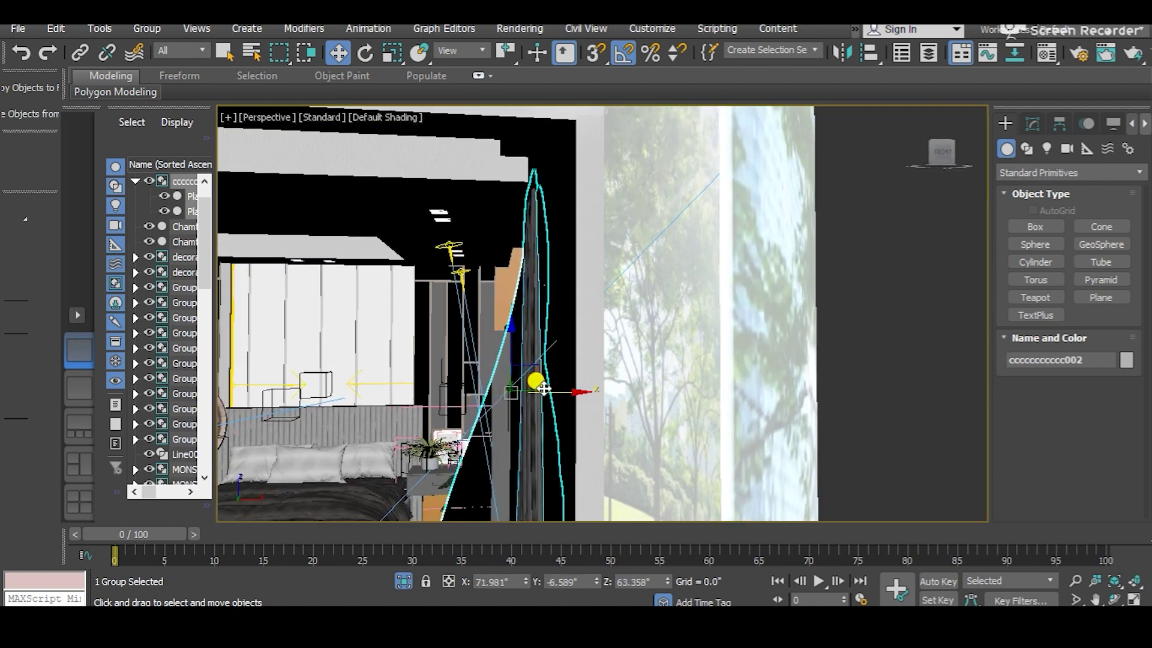
{"action": "scroll", "coordinate": [547, 201], "scroll_direction": "up", "scroll_amount": 4}
{"action": "middle_click_drag", "start_coordinate": [510, 208], "coordinate": [594, 228], "text": "alt"}
{"action": "scroll", "coordinate": [572, 390], "scroll_direction": "down", "scroll_amount": 6}
{"action": "scroll", "coordinate": [576, 378], "scroll_direction": "up", "scroll_amount": 8}
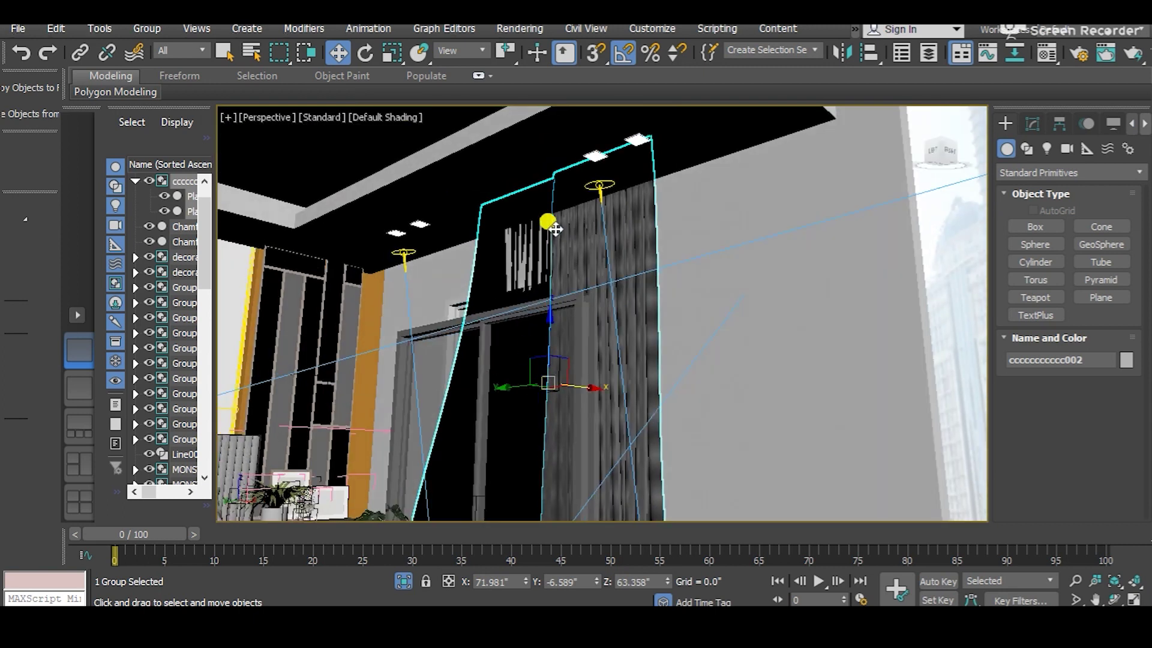
Step: Fine-tune the curtain group's position to about X 70.8 inches and Z 60.9 inches
{"action": "scroll", "coordinate": [574, 180], "scroll_direction": "up", "scroll_amount": 3}
{"action": "middle_click_drag", "start_coordinate": [594, 164], "coordinate": [594, 240], "text": "alt"}
{"action": "middle_click_drag", "start_coordinate": [574, 364], "coordinate": [569, 306], "text": "alt"}
{"action": "left_click_drag", "start_coordinate": [560, 299], "coordinate": [562, 310]}
{"action": "middle_click_drag", "start_coordinate": [562, 310], "coordinate": [589, 362], "text": "alt"}
{"action": "left_click_drag", "start_coordinate": [598, 365], "coordinate": [594, 363]}
{"action": "middle_click_drag", "start_coordinate": [594, 364], "coordinate": [662, 363], "text": "alt"}
{"action": "middle_click_drag", "start_coordinate": [629, 277], "coordinate": [603, 177]}
{"action": "scroll", "coordinate": [600, 180], "scroll_direction": "down", "scroll_amount": 4}
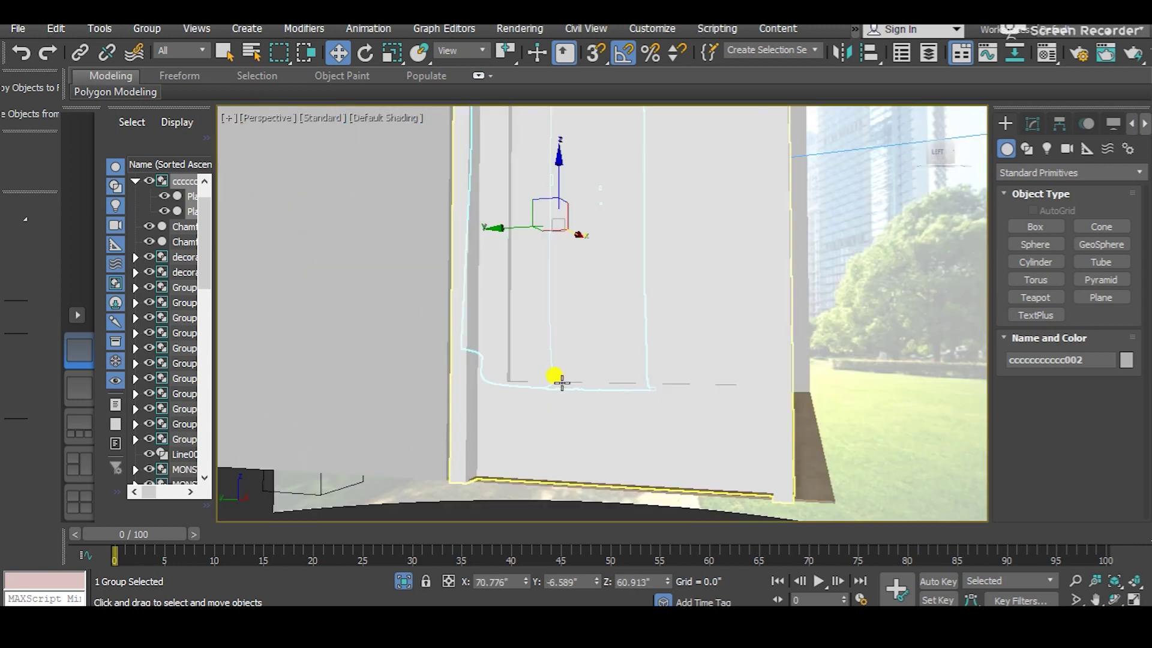
Step: Examine how the curtain meets the floor, the wall and the sliding window from inside the room
{"action": "middle_click_drag", "start_coordinate": [561, 378], "coordinate": [529, 395], "text": "alt"}
{"action": "scroll", "coordinate": [535, 303], "scroll_direction": "up", "scroll_amount": 4}
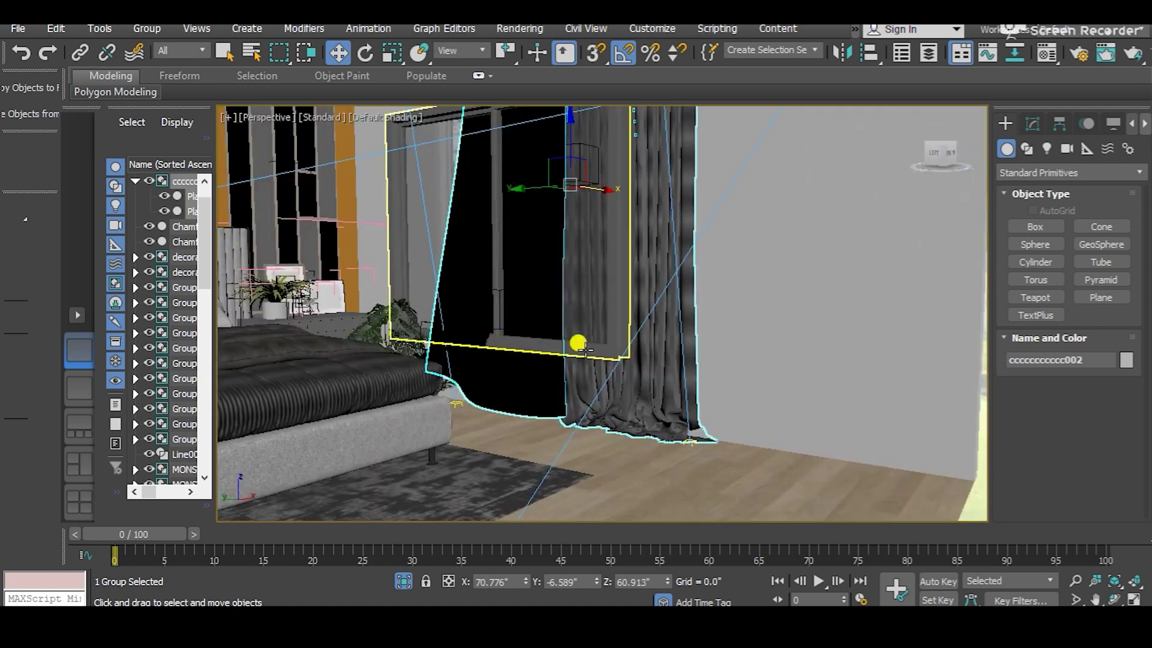
{"action": "middle_click_drag", "start_coordinate": [667, 350], "coordinate": [675, 382]}
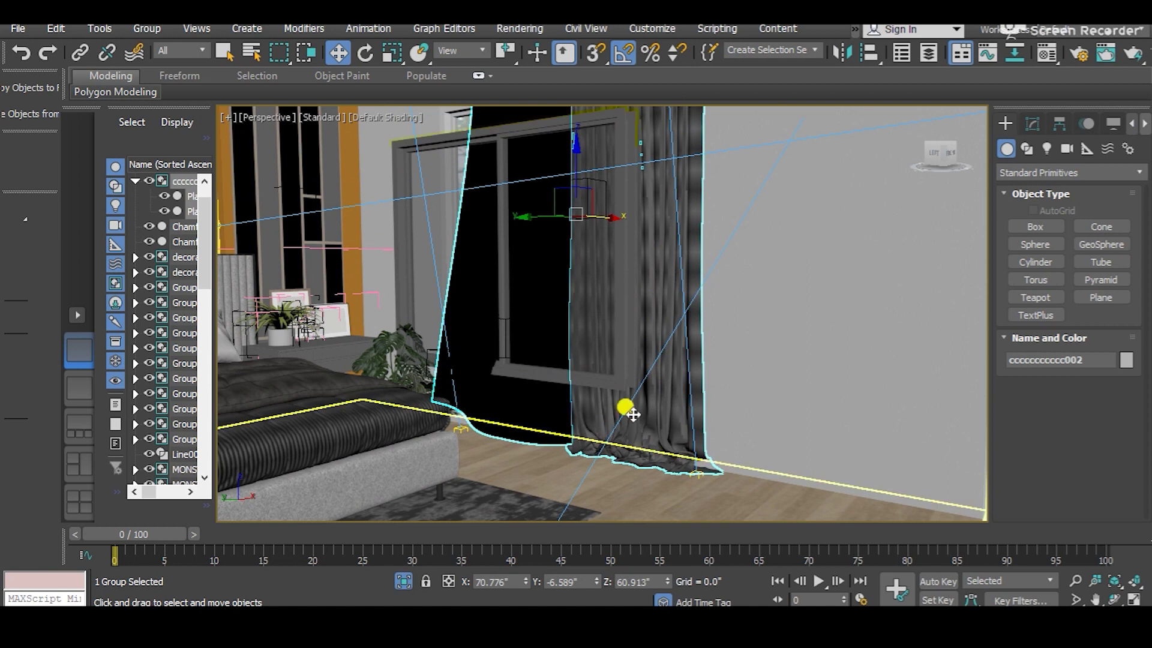
{"action": "middle_click_drag", "start_coordinate": [650, 270], "coordinate": [685, 393]}
{"action": "middle_click_drag", "start_coordinate": [639, 423], "coordinate": [602, 370]}
{"action": "left_click", "coordinate": [468, 259]}
{"action": "mouse_move", "coordinate": [479, 263]}
{"action": "middle_mouse_down", "text": "alt"}
{"action": "mouse_move", "coordinate": [462, 262]}
{"action": "mouse_move", "coordinate": [555, 341]}
{"action": "mouse_move", "coordinate": [533, 315]}
{"action": "middle_mouse_up", "text": "alt"}
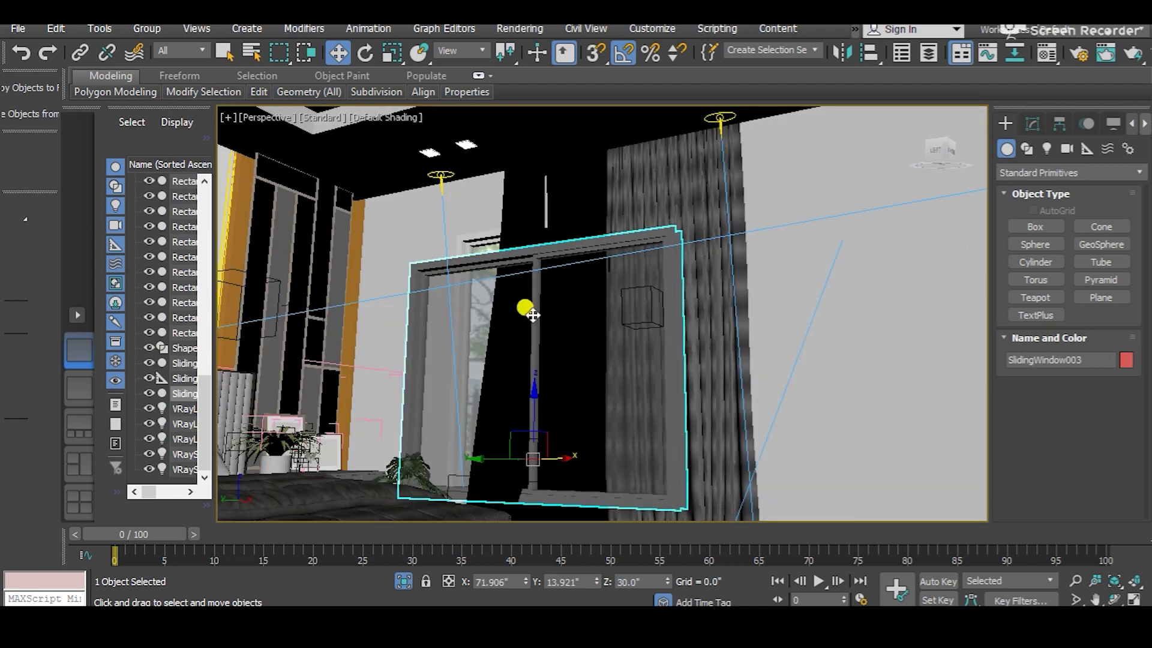
{"action": "left_click", "coordinate": [542, 327]}
{"action": "left_click", "coordinate": [586, 363]}
{"action": "middle_click_drag", "start_coordinate": [586, 362], "coordinate": [623, 356], "text": "alt"}
{"action": "left_click", "coordinate": [462, 330]}
Step: Switch to the PhysCamera001 view and show its safe frame
{"action": "scroll", "coordinate": [485, 393], "scroll_direction": "up", "scroll_amount": 5}
{"action": "scroll", "coordinate": [645, 372], "scroll_direction": "down", "scroll_amount": 3}
{"action": "scroll", "coordinate": [623, 356], "scroll_direction": "down", "scroll_amount": 4}
{"action": "key", "text": "c"}
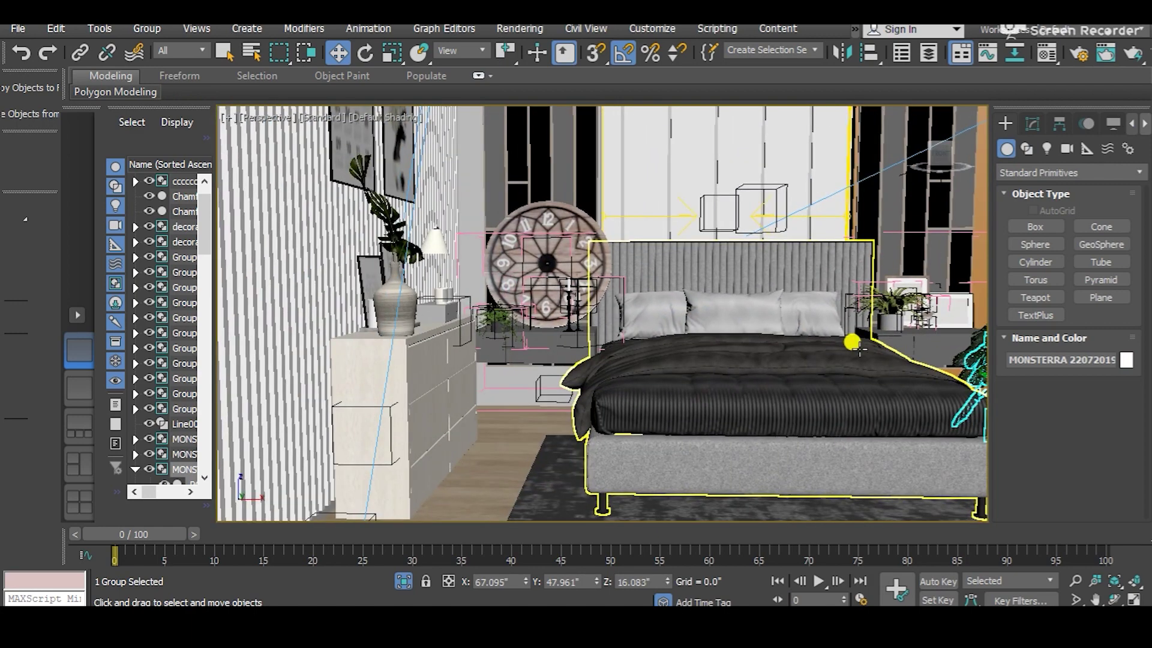
{"action": "key", "text": "shift+f"}
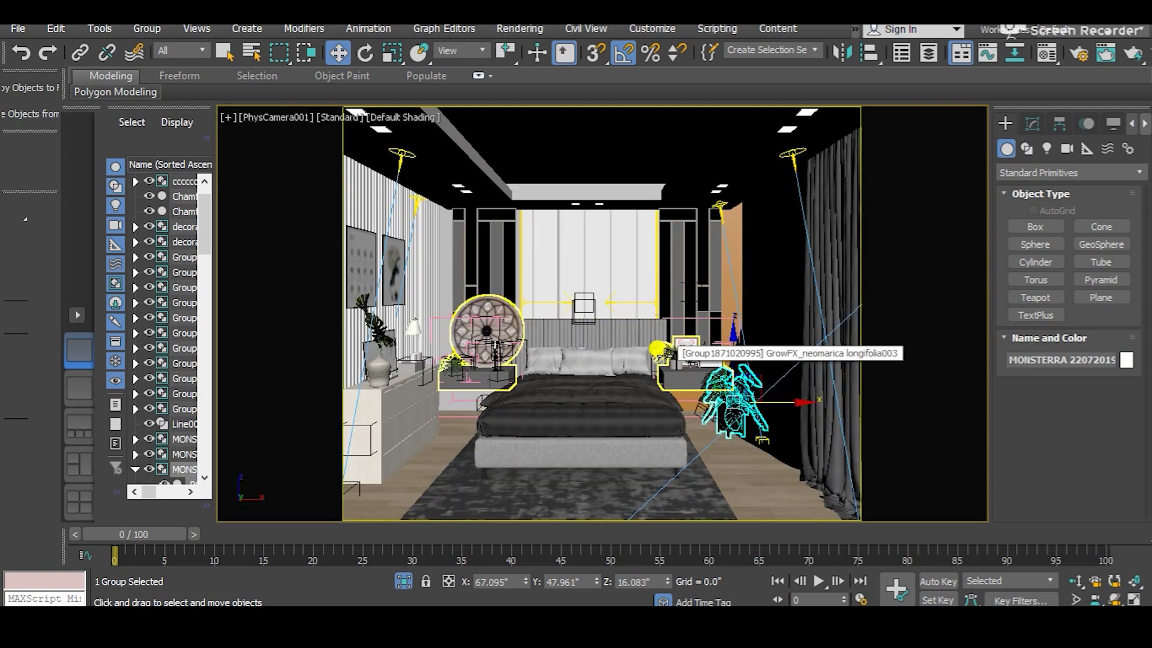
Step: Remove the duplicate rug ChamferBox004 beyond the front rug and restore the bed cover and headboard
{"action": "left_click", "coordinate": [731, 442]}
{"action": "left_click", "coordinate": [559, 493]}
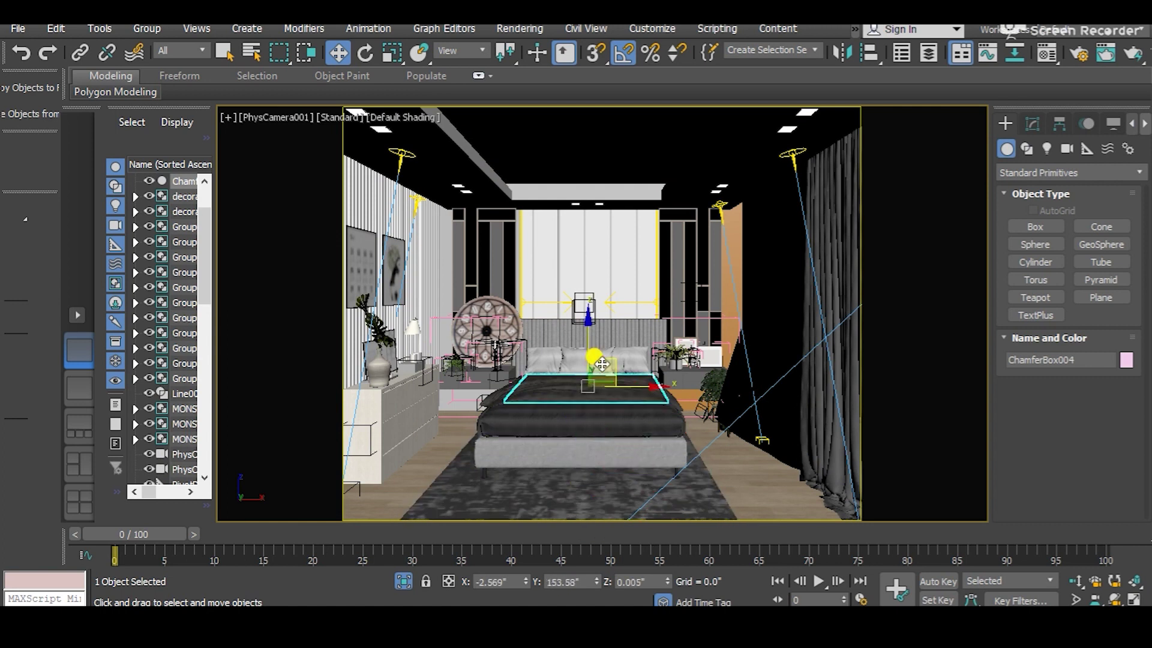
{"action": "key", "text": "ctrl+d"}
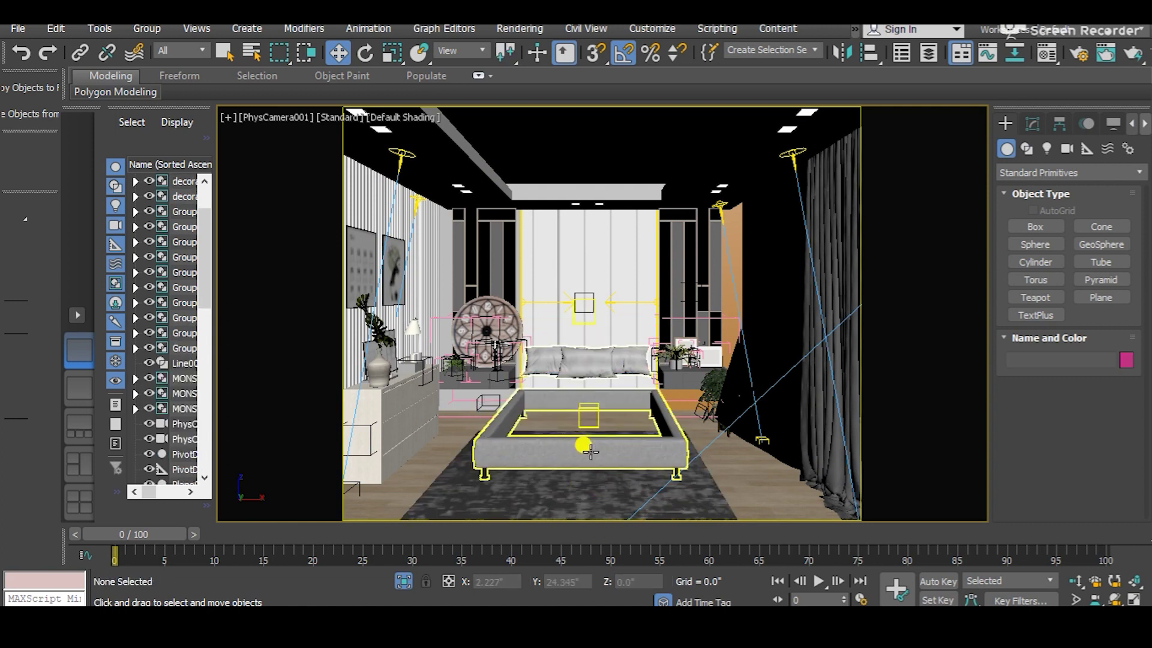
{"action": "left_click", "coordinate": [553, 458]}
{"action": "left_click", "coordinate": [560, 466]}
{"action": "mouse_move", "coordinate": [579, 446]}
{"action": "left_mouse_down"}
{"action": "mouse_move", "coordinate": [570, 498]}
{"action": "mouse_move", "coordinate": [584, 431]}
{"action": "mouse_move", "coordinate": [582, 469]}
{"action": "mouse_move", "coordinate": [565, 483]}
{"action": "mouse_move", "coordinate": [565, 412]}
{"action": "mouse_move", "coordinate": [575, 481]}
{"action": "mouse_move", "coordinate": [574, 437]}
{"action": "mouse_move", "coordinate": [576, 456]}
{"action": "left_mouse_up"}
Step: Save the bedroom scene to its current file
{"action": "left_click", "coordinate": [733, 484]}
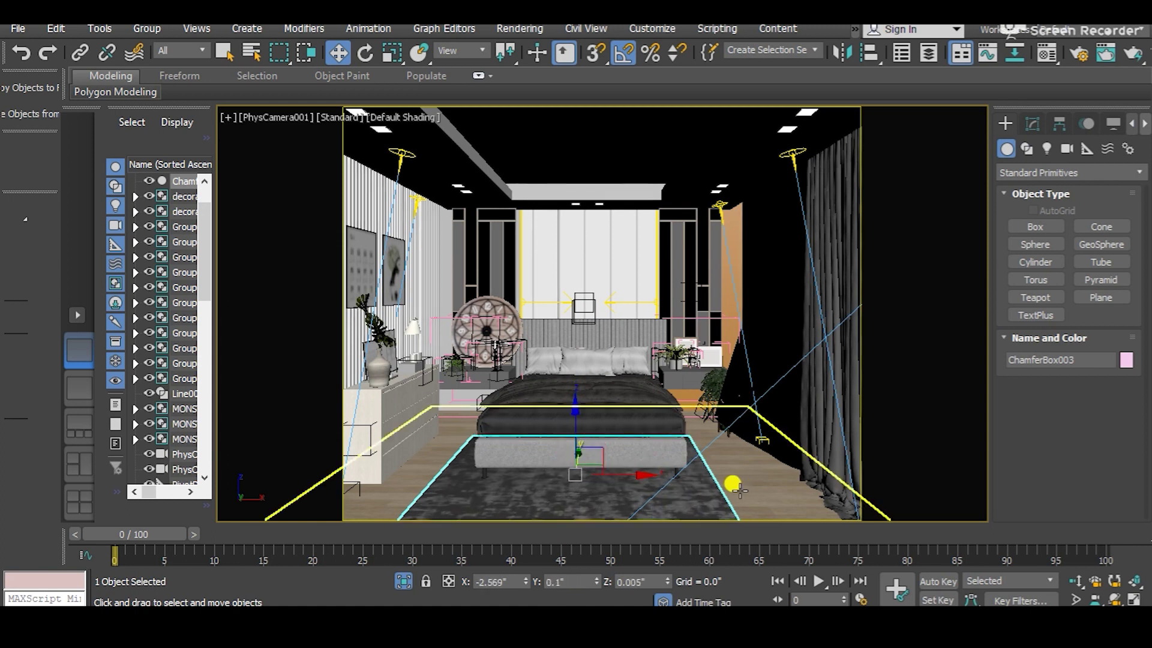
{"action": "left_click", "coordinate": [6, 28]}
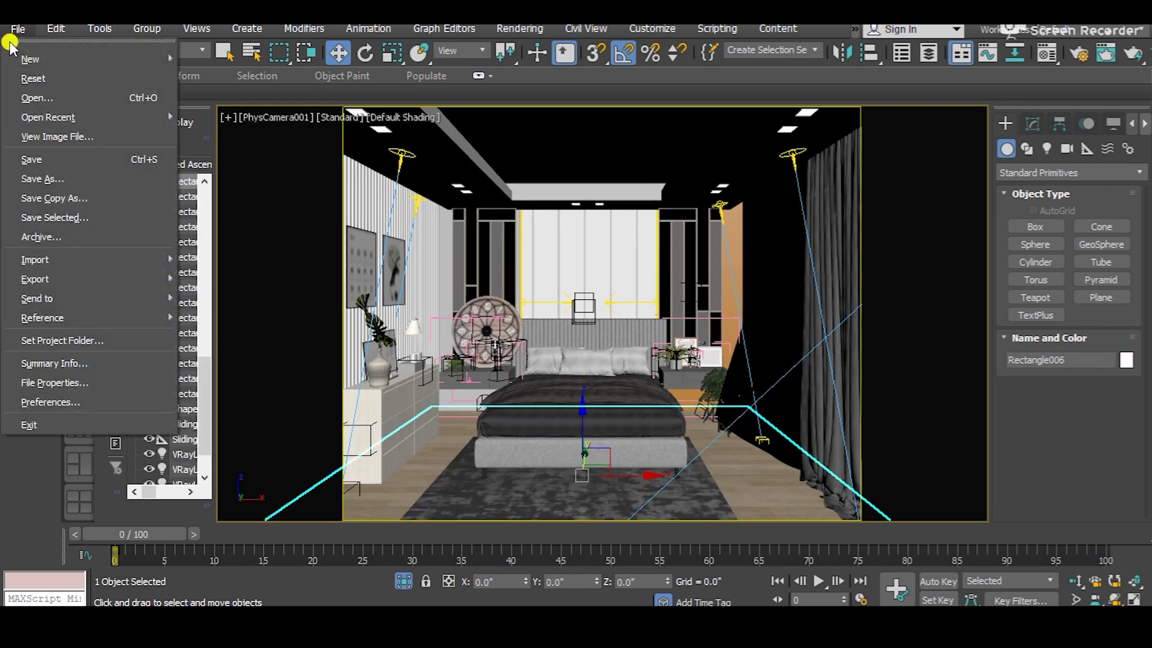
{"action": "left_click", "coordinate": [30, 155]}
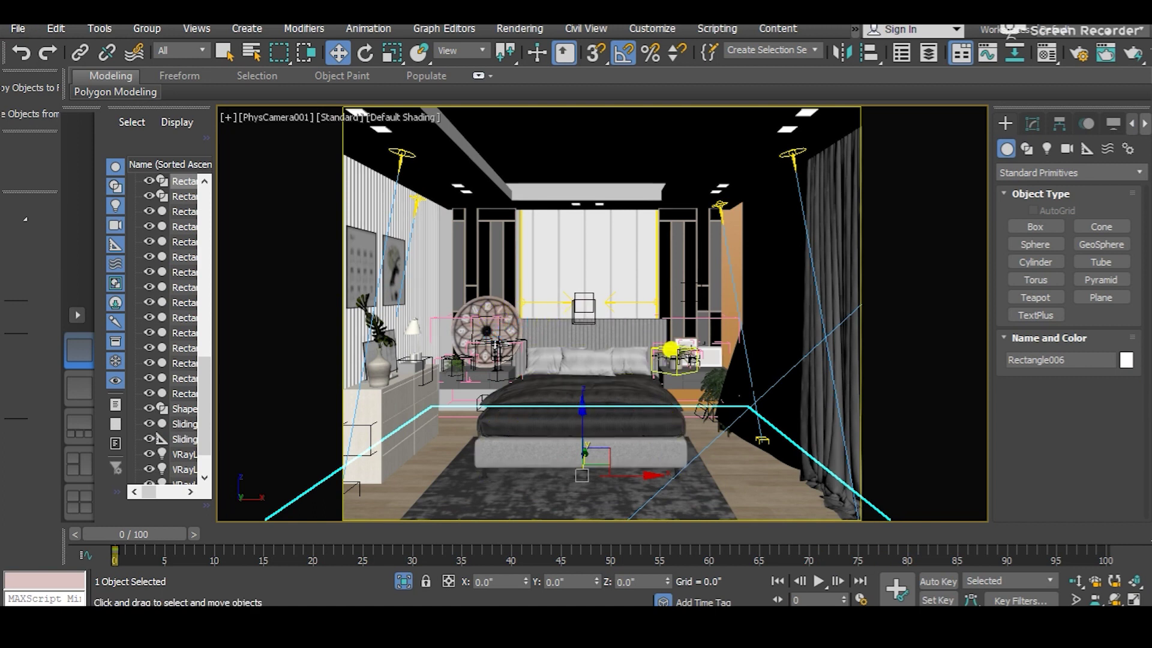
Step: Open the nightstand group and the clock group inside it, and select the clock's round body
{"action": "left_click", "coordinate": [670, 350]}
{"action": "left_click", "coordinate": [483, 310]}
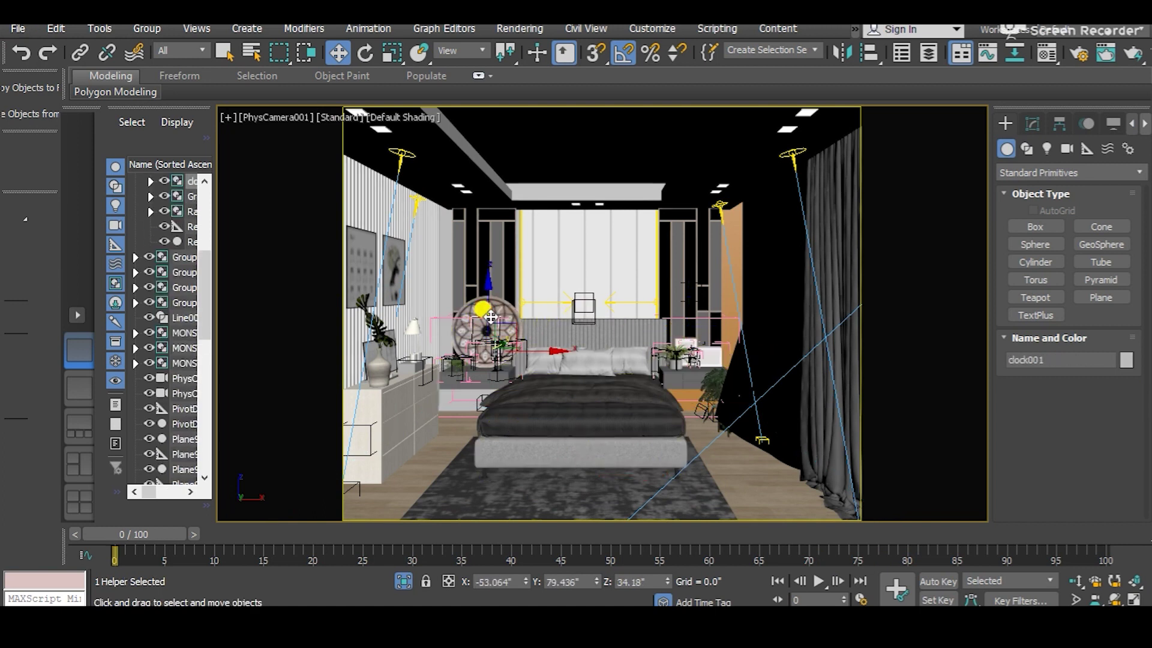
{"action": "left_click", "coordinate": [464, 299]}
{"action": "left_click", "coordinate": [103, 30]}
{"action": "left_click", "coordinate": [96, 29]}
{"action": "left_click", "coordinate": [147, 29]}
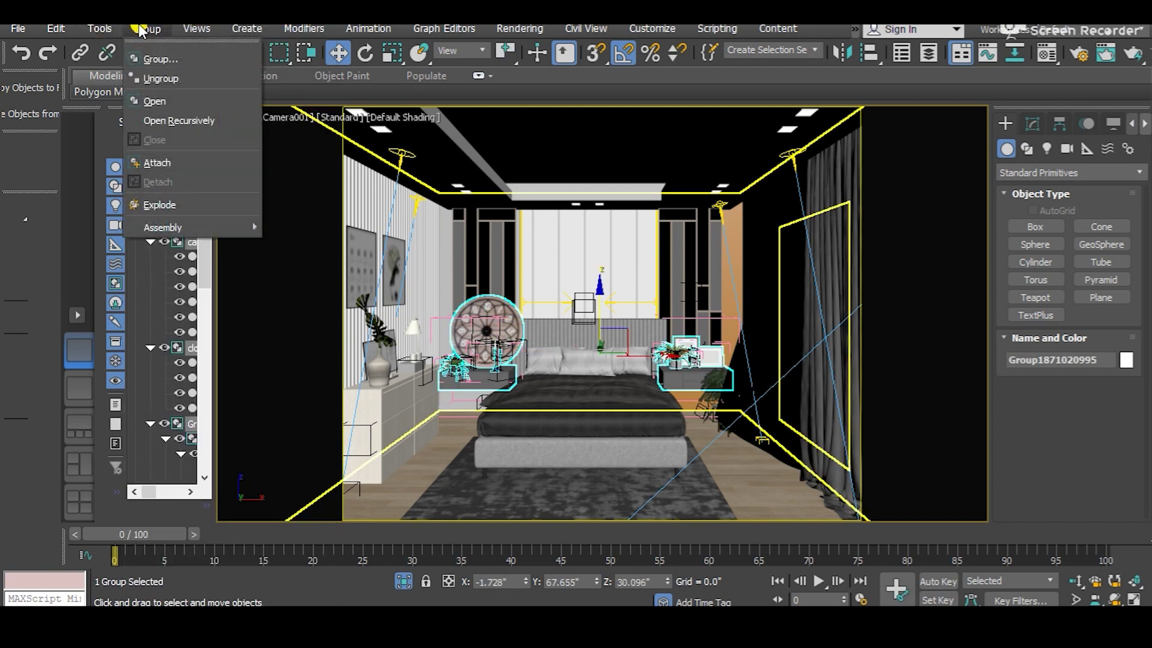
{"action": "left_click", "coordinate": [157, 98]}
{"action": "left_click", "coordinate": [493, 306]}
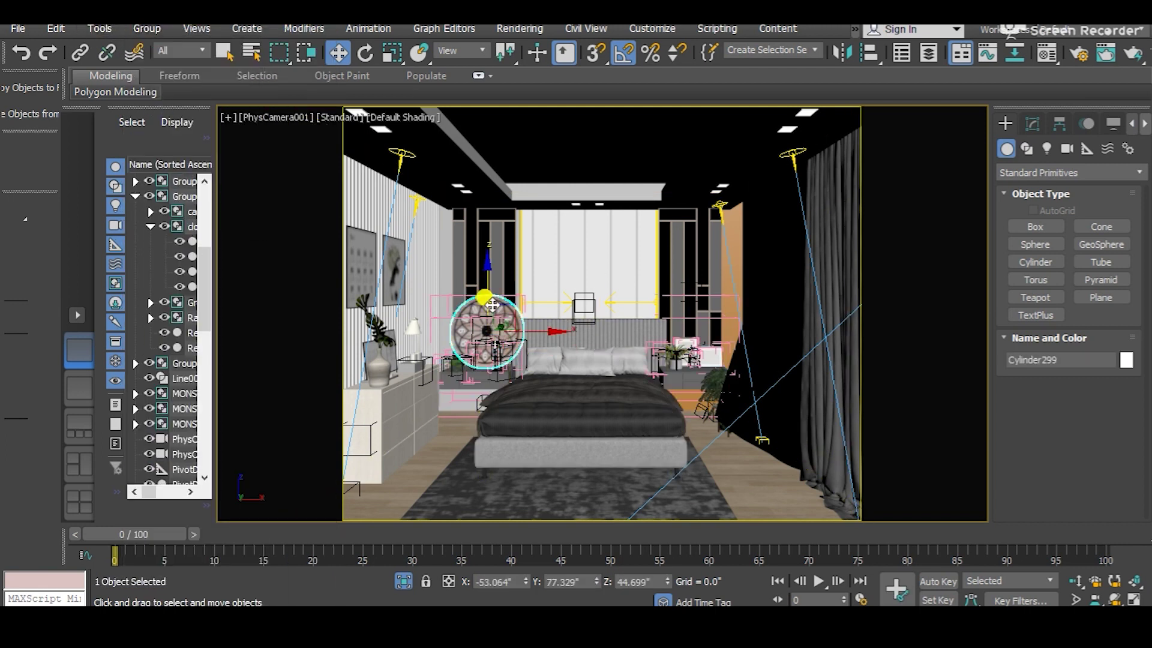
Step: Examine the clock and the candle holders on the nightstand up close
{"action": "key", "text": "z"}
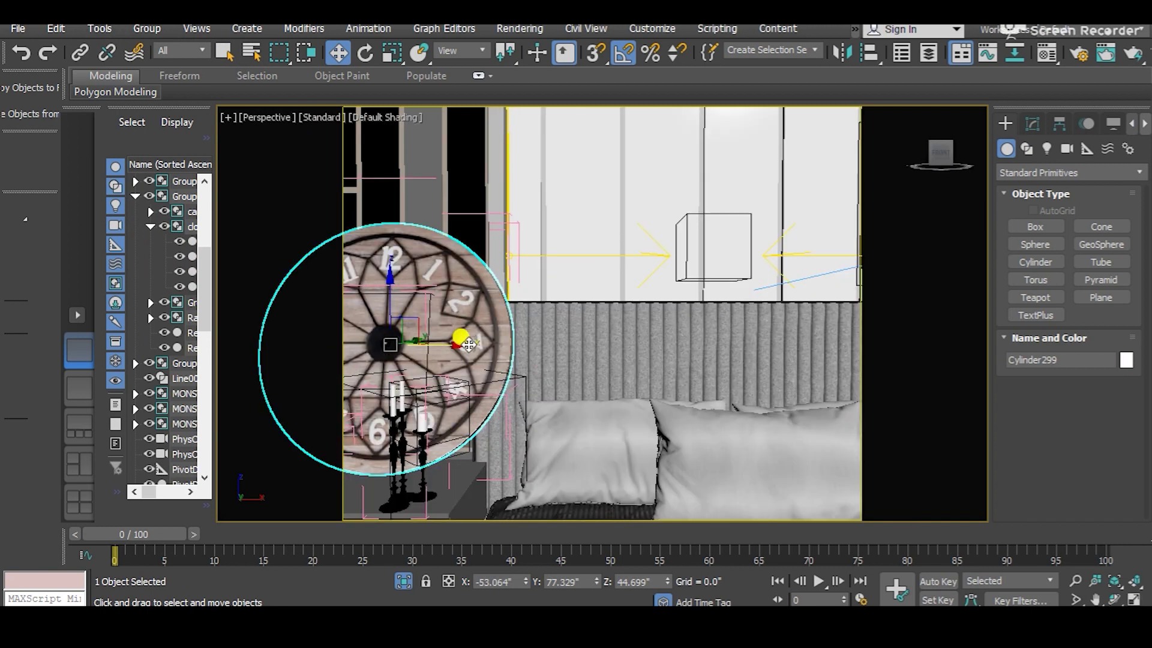
{"action": "key", "text": "r"}
{"action": "middle_click_drag", "start_coordinate": [564, 379], "coordinate": [585, 401], "text": "alt"}
{"action": "scroll", "coordinate": [585, 402], "scroll_direction": "up", "scroll_amount": 5}
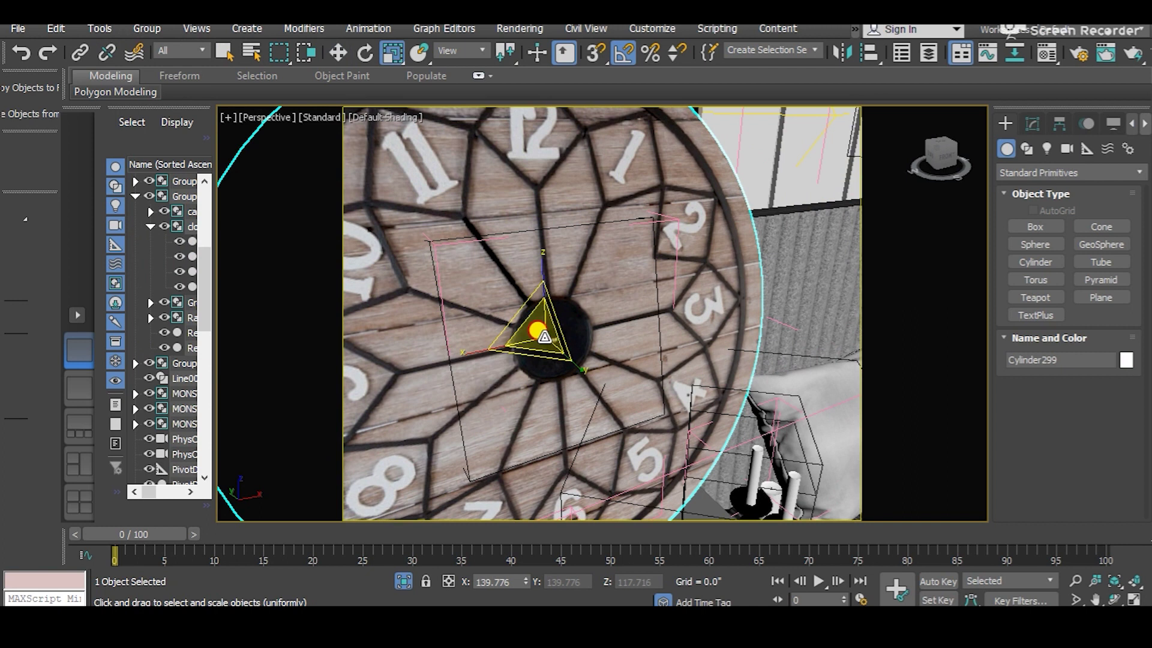
{"action": "scroll", "coordinate": [537, 331], "scroll_direction": "down", "scroll_amount": 5}
{"action": "middle_click_drag", "start_coordinate": [564, 382], "coordinate": [591, 297], "text": "alt"}
{"action": "key", "text": "w"}
{"action": "middle_click_drag", "start_coordinate": [586, 196], "coordinate": [608, 309], "text": "alt"}
{"action": "left_click", "coordinate": [731, 229]}
{"action": "middle_click_drag", "start_coordinate": [730, 230], "coordinate": [823, 235], "text": "alt"}
{"action": "left_click", "coordinate": [1032, 123]}
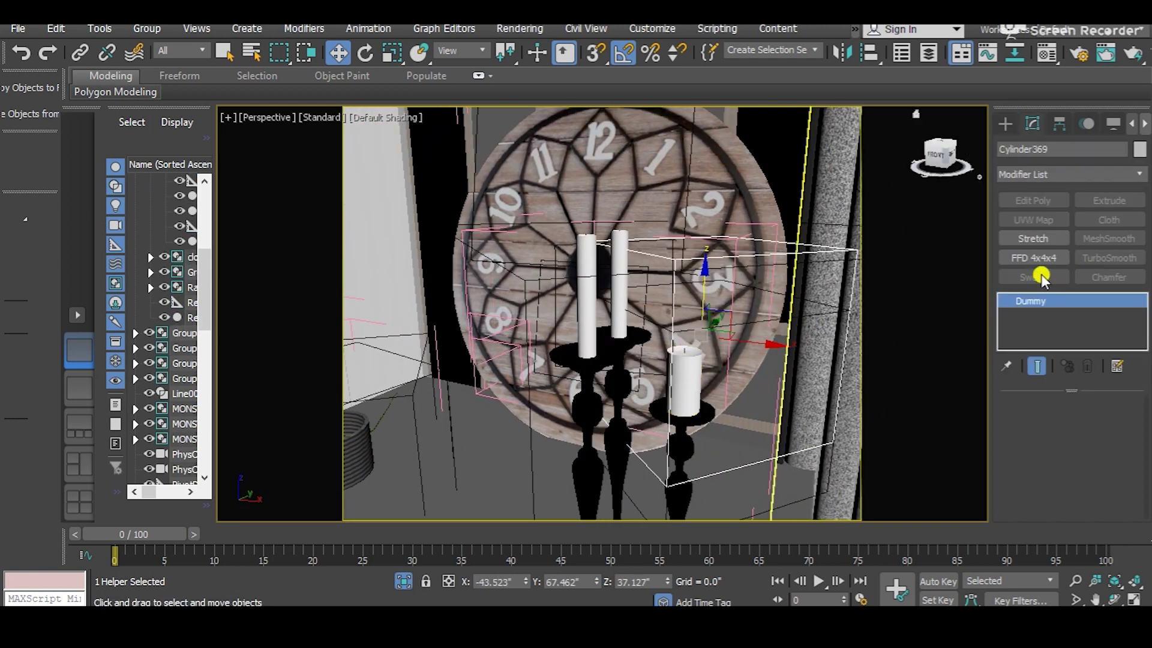
Step: Select the clock group and shift it along the Y axis to about Y 77 inches
{"action": "middle_click_drag", "start_coordinate": [910, 308], "coordinate": [528, 265], "text": "alt"}
{"action": "left_click", "coordinate": [543, 332]}
{"action": "middle_click_drag", "start_coordinate": [544, 336], "coordinate": [611, 259], "text": "alt"}
{"action": "left_click", "coordinate": [583, 220]}
{"action": "left_click_drag", "start_coordinate": [585, 242], "coordinate": [579, 246]}
{"action": "middle_click_drag", "start_coordinate": [532, 293], "coordinate": [609, 436], "text": "alt"}
{"action": "scroll", "coordinate": [588, 298], "scroll_direction": "up", "scroll_amount": 3}
{"action": "left_click", "coordinate": [776, 173]}
{"action": "middle_click_drag", "start_coordinate": [763, 221], "coordinate": [714, 209], "text": "alt"}
{"action": "middle_click_drag", "start_coordinate": [650, 337], "coordinate": [629, 312], "text": "alt"}
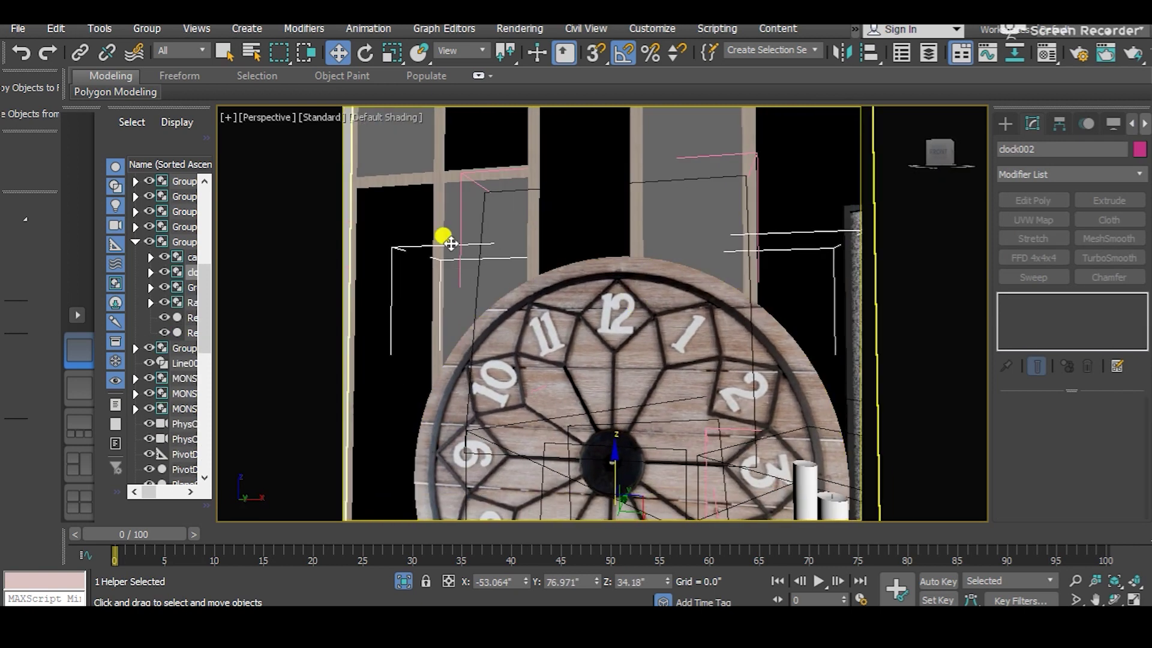
Step: Close the clock group and select the surrounding nightstand group
{"action": "left_click", "coordinate": [147, 28]}
{"action": "left_click", "coordinate": [154, 138]}
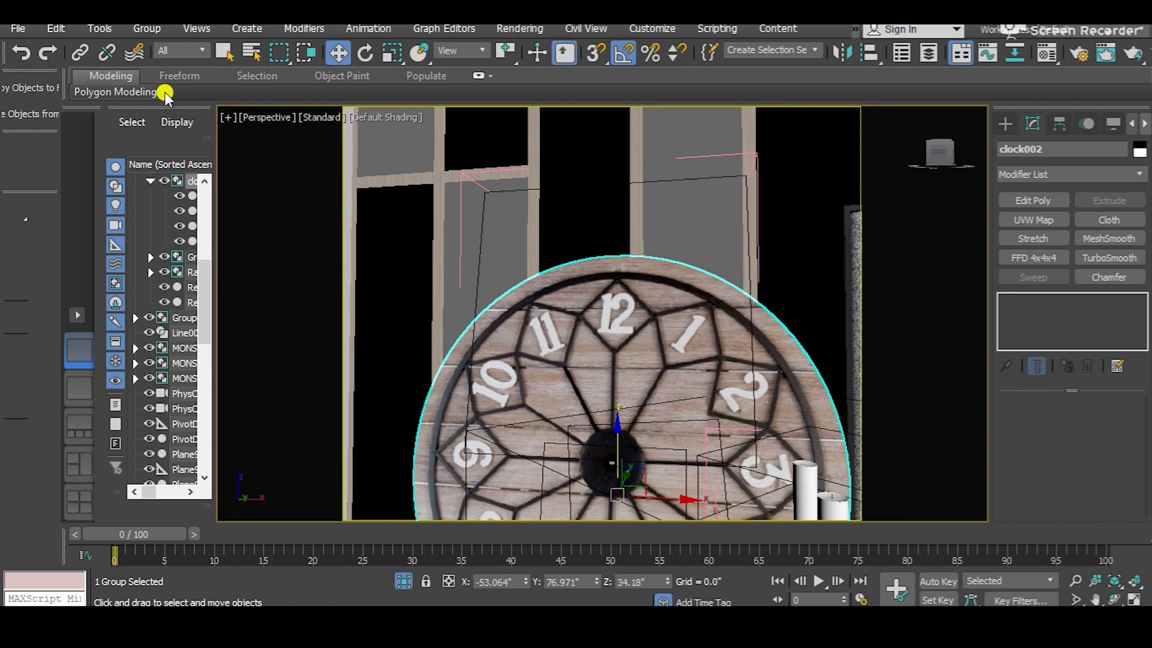
{"action": "key", "text": "z"}
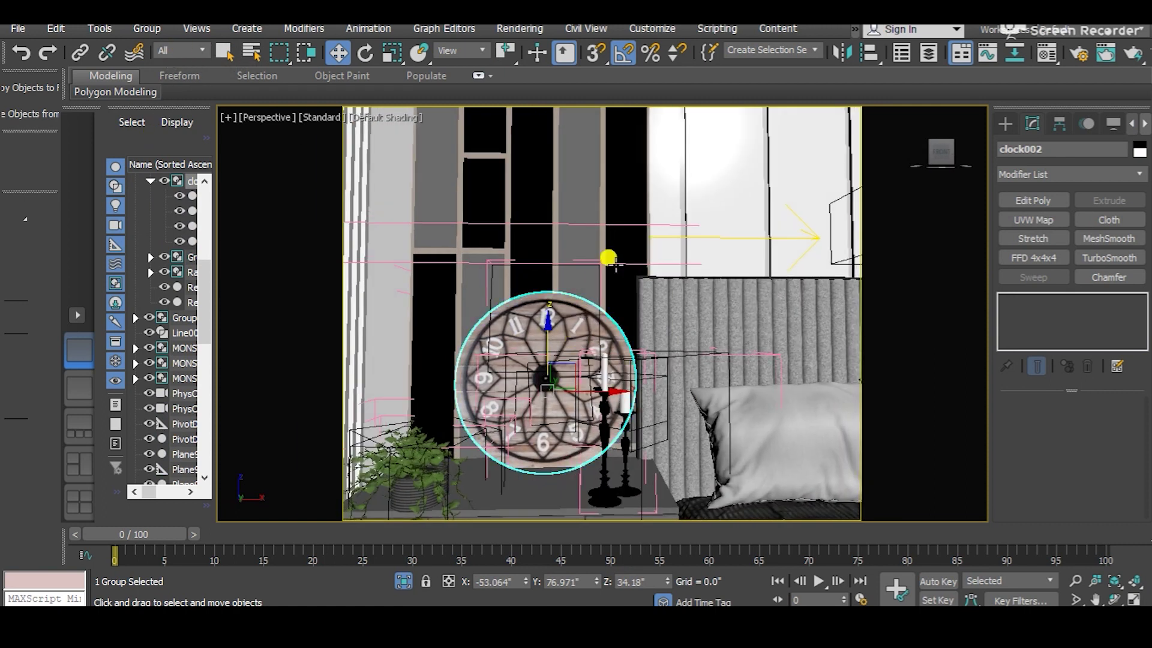
{"action": "left_click", "coordinate": [616, 266]}
Step: Return to the PhysCamera001 view and start a V-Ray render of the bedroom
{"action": "middle_click_drag", "start_coordinate": [609, 257], "coordinate": [509, 343], "text": "alt"}
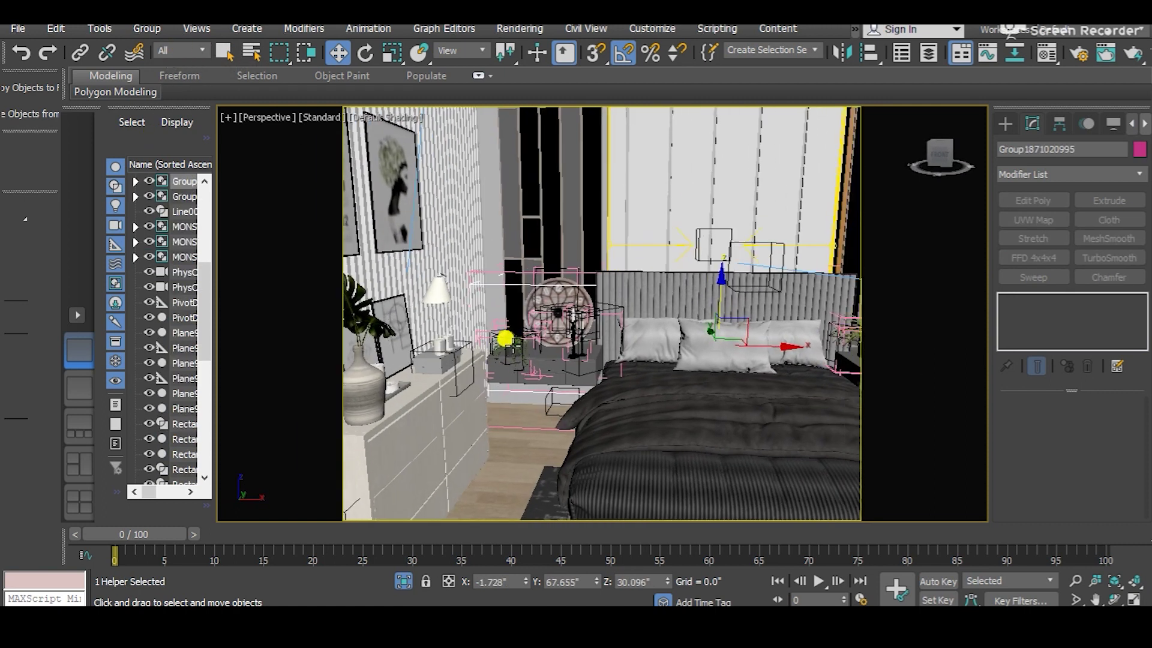
{"action": "key", "text": "c"}
{"action": "key", "text": "shift+q"}
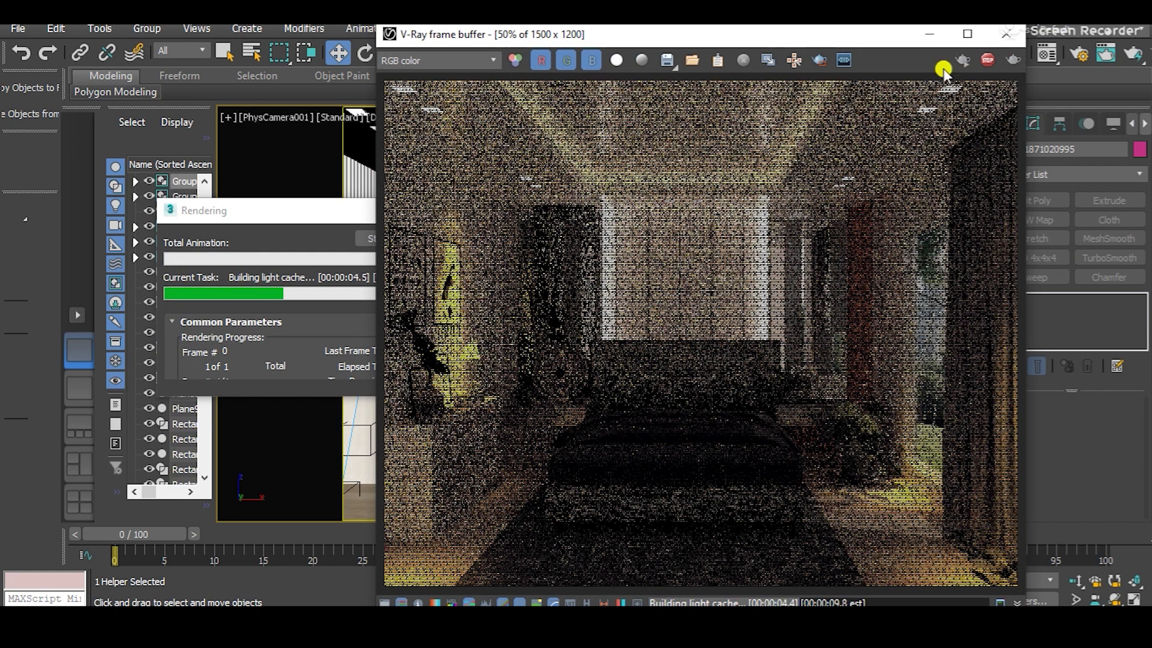
Step: Examine the in-progress bedroom render in the V-Ray frame buffer, both close up and as a whole
{"action": "scroll", "coordinate": [807, 264], "scroll_direction": "up", "scroll_amount": 1}
{"action": "scroll", "coordinate": [810, 249], "scroll_direction": "down", "scroll_amount": 1}
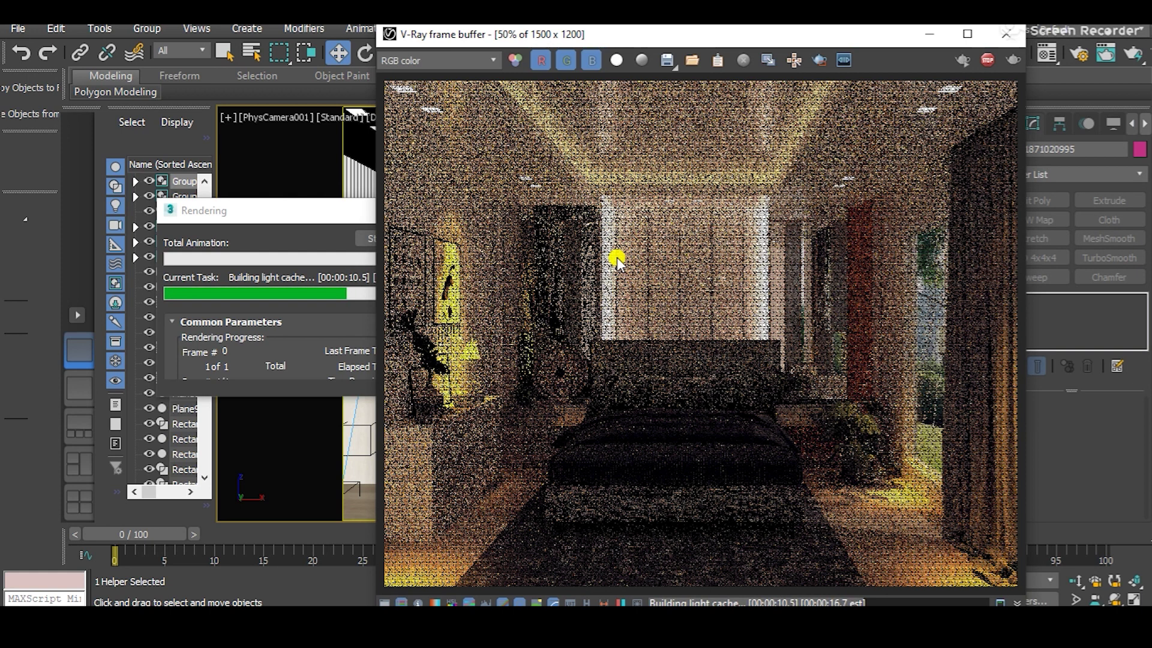
{"action": "scroll", "coordinate": [617, 240], "scroll_direction": "up", "scroll_amount": 1}
{"action": "scroll", "coordinate": [619, 235], "scroll_direction": "down", "scroll_amount": 1}
{"action": "scroll", "coordinate": [878, 160], "scroll_direction": "up", "scroll_amount": 1}
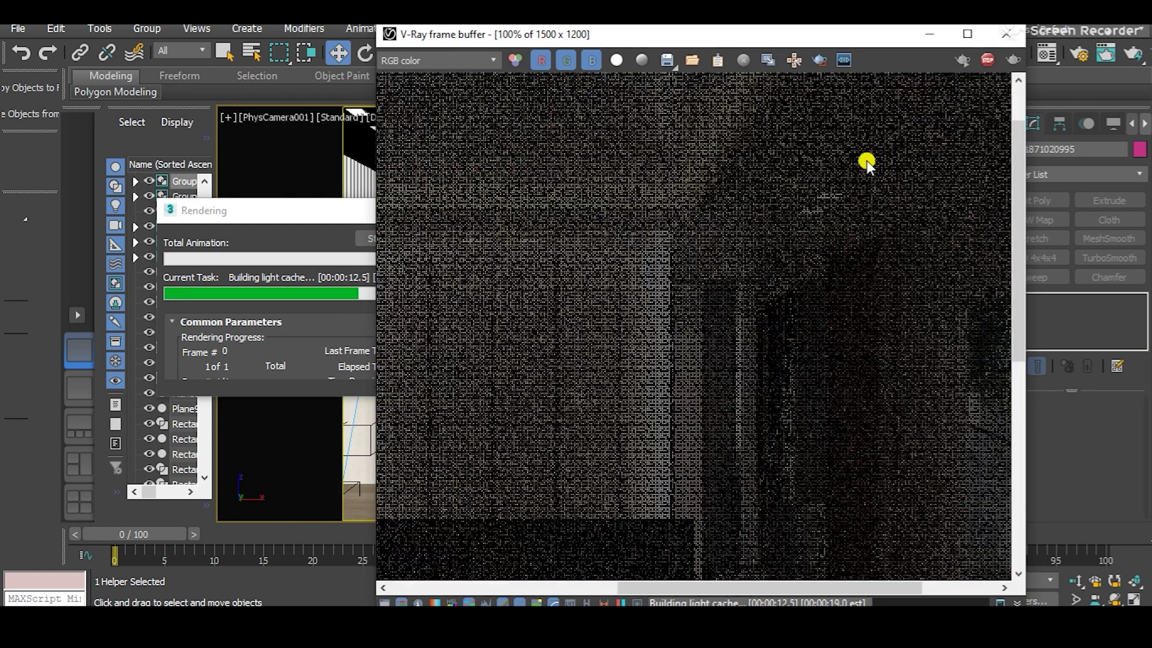
{"action": "scroll", "coordinate": [757, 280], "scroll_direction": "down", "scroll_amount": 1}
{"action": "scroll", "coordinate": [920, 178], "scroll_direction": "up", "scroll_amount": 1}
{"action": "scroll", "coordinate": [758, 296], "scroll_direction": "down", "scroll_amount": 1}
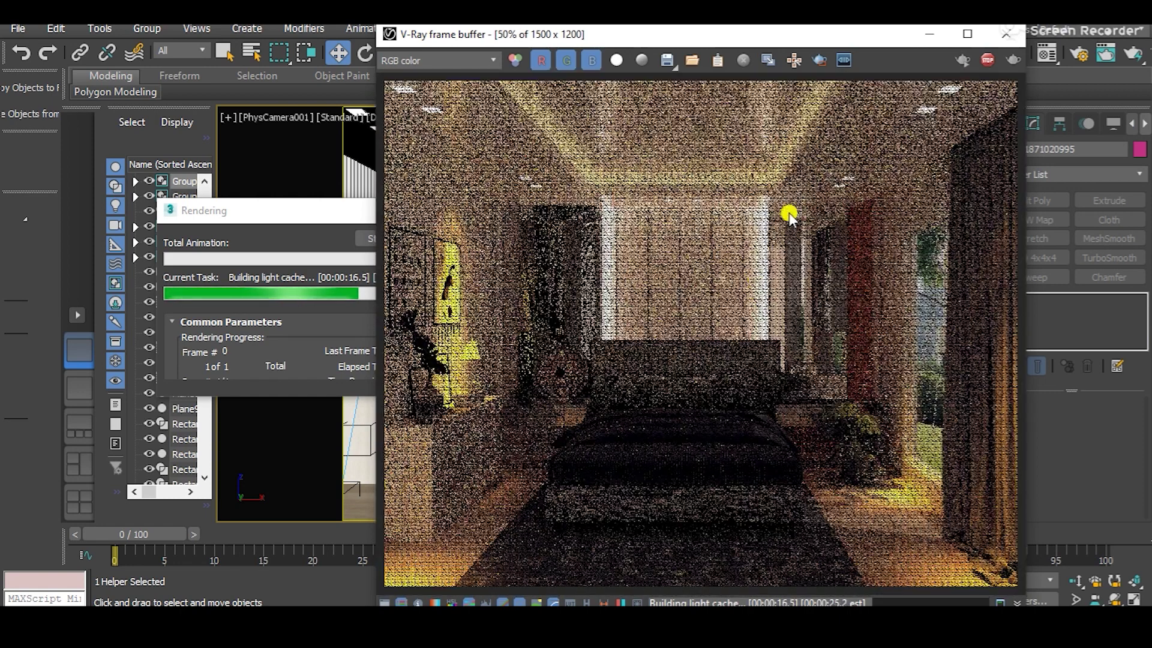
{"action": "scroll", "coordinate": [723, 396], "scroll_direction": "down", "scroll_amount": 1}
{"action": "scroll", "coordinate": [584, 351], "scroll_direction": "up", "scroll_amount": 1}
{"action": "scroll", "coordinate": [630, 342], "scroll_direction": "down", "scroll_amount": 1}
{"action": "scroll", "coordinate": [563, 351], "scroll_direction": "up", "scroll_amount": 1}
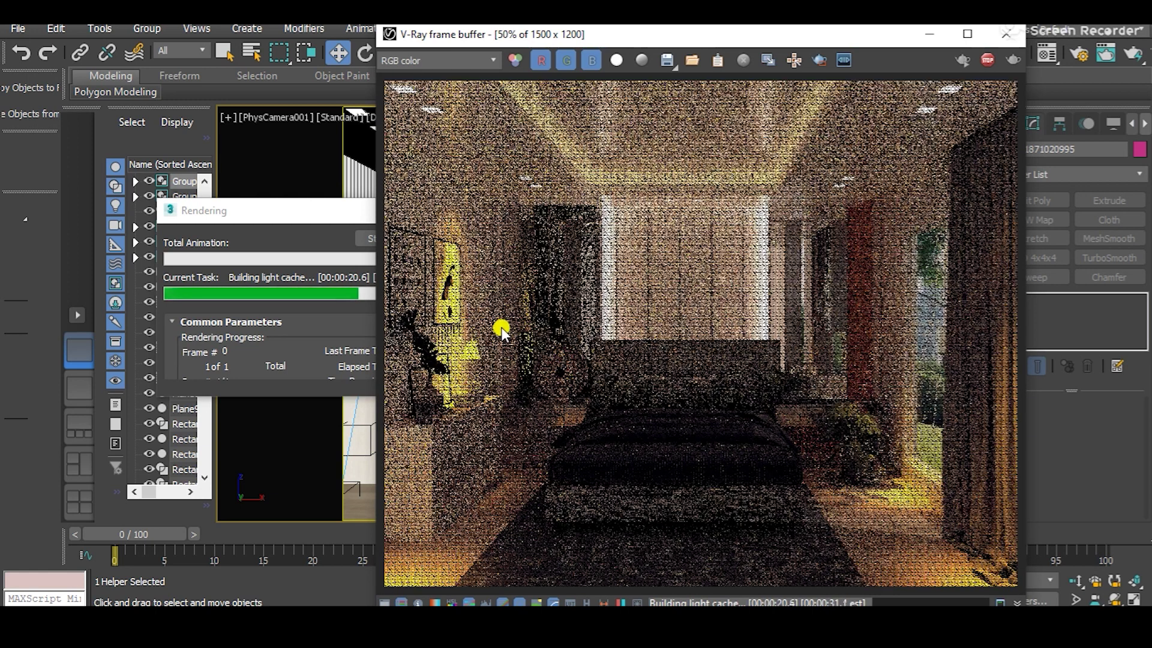
{"action": "scroll", "coordinate": [536, 366], "scroll_direction": "down", "scroll_amount": 1}
{"action": "scroll", "coordinate": [527, 320], "scroll_direction": "up", "scroll_amount": 2}
{"action": "scroll", "coordinate": [550, 260], "scroll_direction": "down", "scroll_amount": 1}
{"action": "scroll", "coordinate": [462, 322], "scroll_direction": "down", "scroll_amount": 1}
{"action": "scroll", "coordinate": [526, 445], "scroll_direction": "up", "scroll_amount": 1}
{"action": "scroll", "coordinate": [780, 365], "scroll_direction": "down", "scroll_amount": 1}
{"action": "scroll", "coordinate": [782, 367], "scroll_direction": "up", "scroll_amount": 1}
{"action": "scroll", "coordinate": [915, 362], "scroll_direction": "down", "scroll_amount": 1}
{"action": "scroll", "coordinate": [992, 177], "scroll_direction": "up", "scroll_amount": 1}
{"action": "scroll", "coordinate": [992, 174], "scroll_direction": "down", "scroll_amount": 1}
{"action": "scroll", "coordinate": [765, 347], "scroll_direction": "up", "scroll_amount": 1}
{"action": "scroll", "coordinate": [765, 348], "scroll_direction": "down", "scroll_amount": 1}
{"action": "scroll", "coordinate": [620, 445], "scroll_direction": "up", "scroll_amount": 1}
{"action": "scroll", "coordinate": [740, 420], "scroll_direction": "down", "scroll_amount": 1}
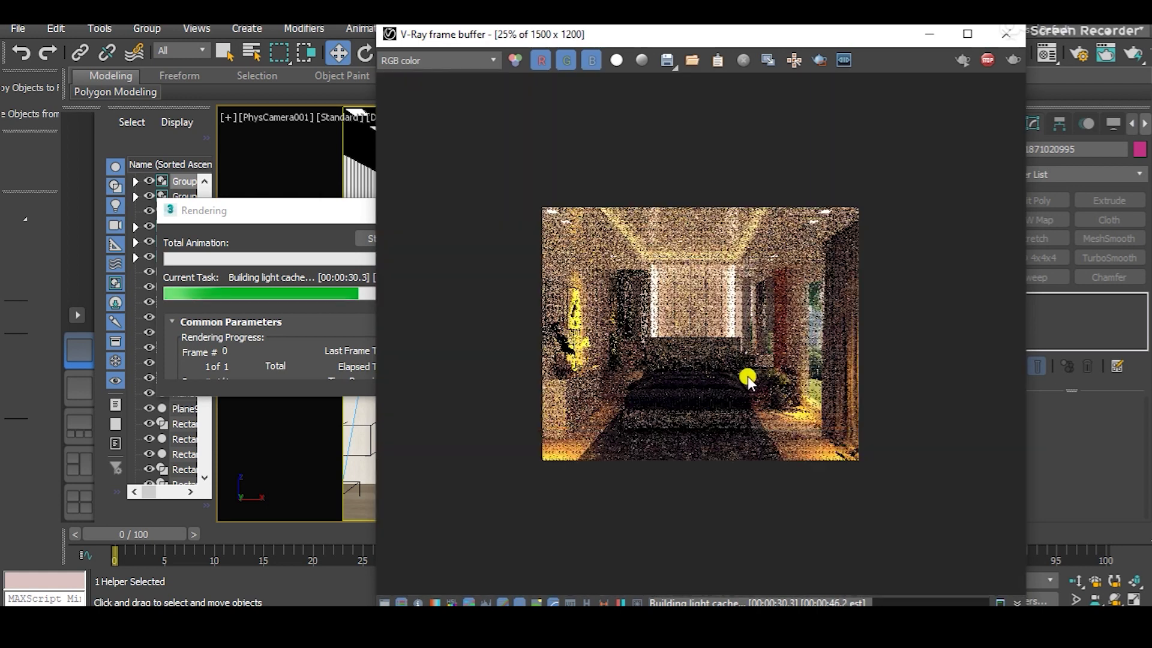
{"action": "scroll", "coordinate": [658, 415], "scroll_direction": "up", "scroll_amount": 1}
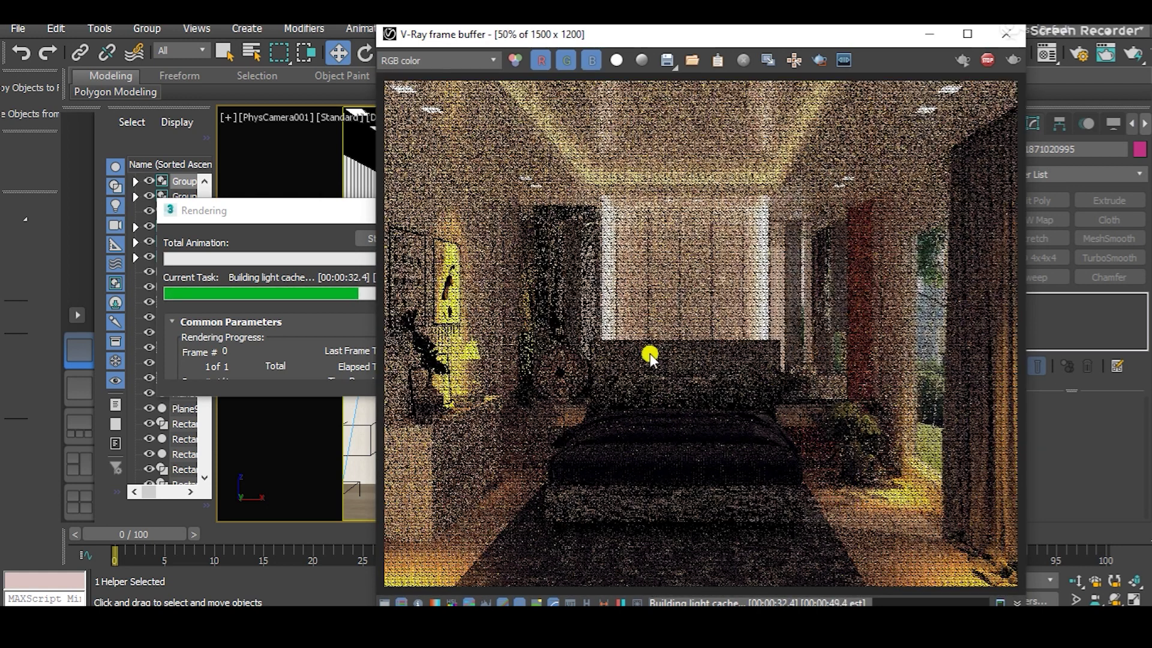
{"action": "scroll", "coordinate": [682, 380], "scroll_direction": "down", "scroll_amount": 1}
{"action": "scroll", "coordinate": [681, 380], "scroll_direction": "up", "scroll_amount": 1}
{"action": "scroll", "coordinate": [737, 377], "scroll_direction": "down", "scroll_amount": 1}
{"action": "scroll", "coordinate": [736, 417], "scroll_direction": "up", "scroll_amount": 1}
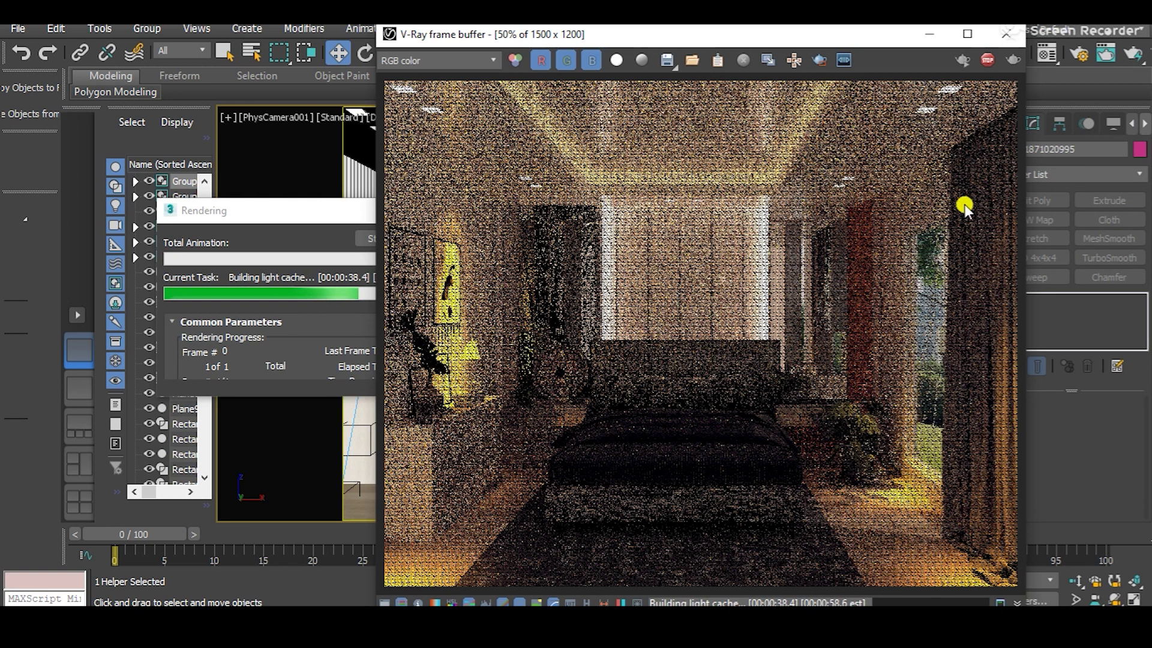
{"action": "scroll", "coordinate": [743, 274], "scroll_direction": "down", "scroll_amount": 1}
{"action": "scroll", "coordinate": [686, 418], "scroll_direction": "up", "scroll_amount": 1}
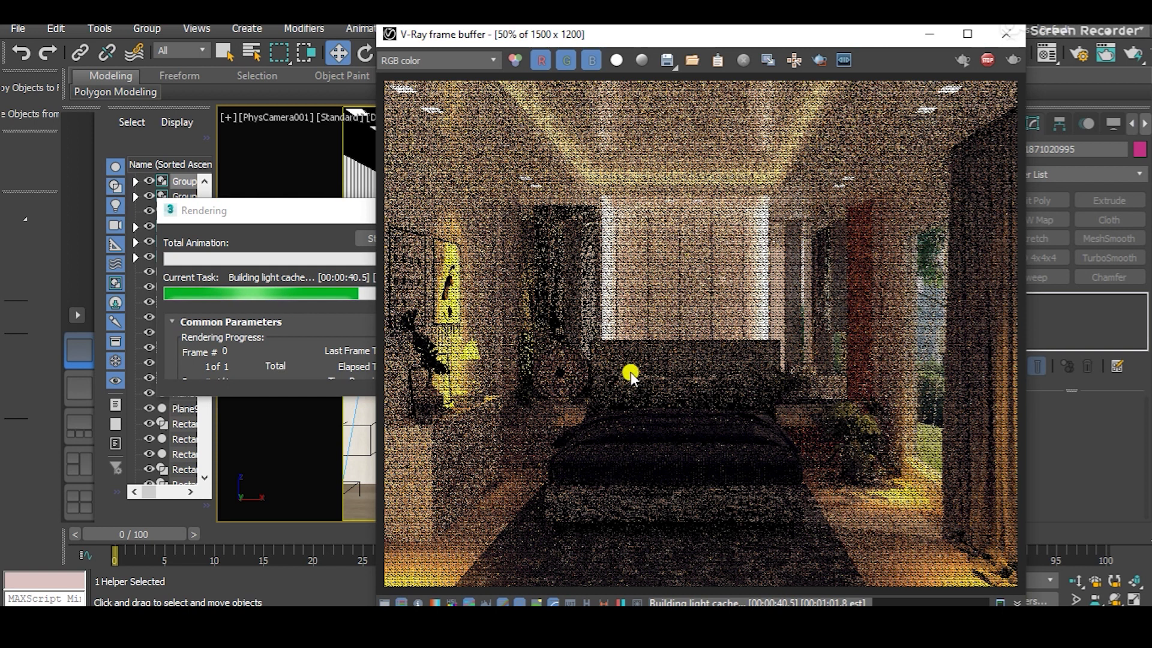
Step: Cancel the render and shift the slatted wall panel above the potted-plant nightstand to about X 55.3 inches
{"action": "left_click", "coordinate": [364, 209]}
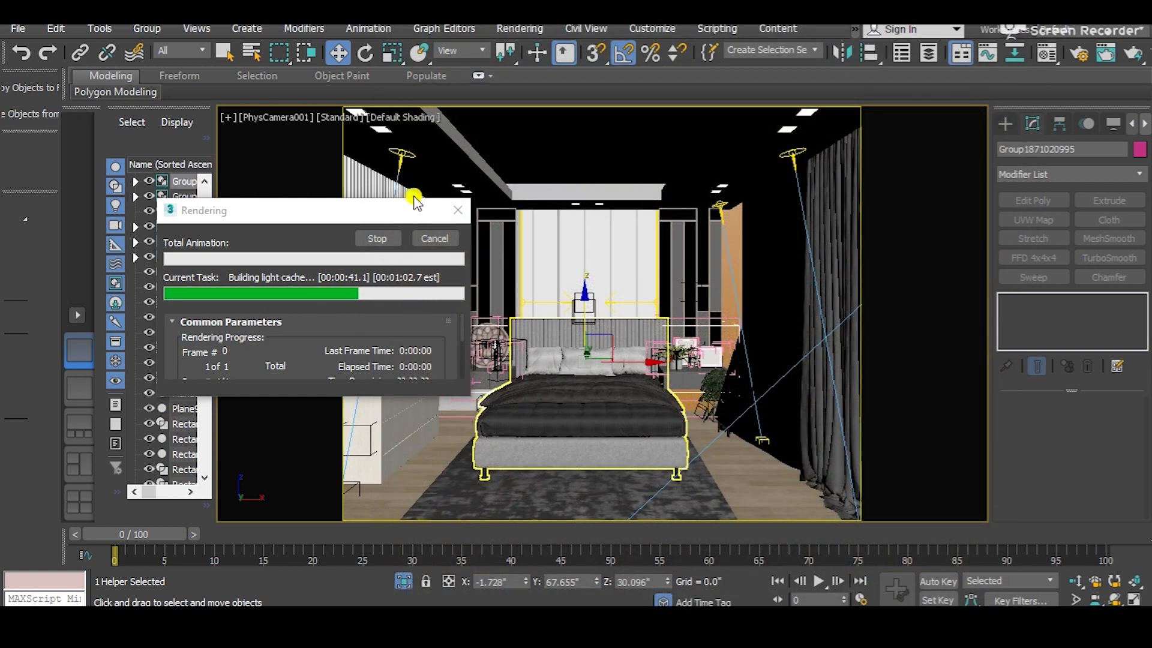
{"action": "left_click", "coordinate": [458, 210]}
{"action": "left_click", "coordinate": [636, 333]}
{"action": "key", "text": "z"}
{"action": "scroll", "coordinate": [779, 395], "scroll_direction": "down", "scroll_amount": 6}
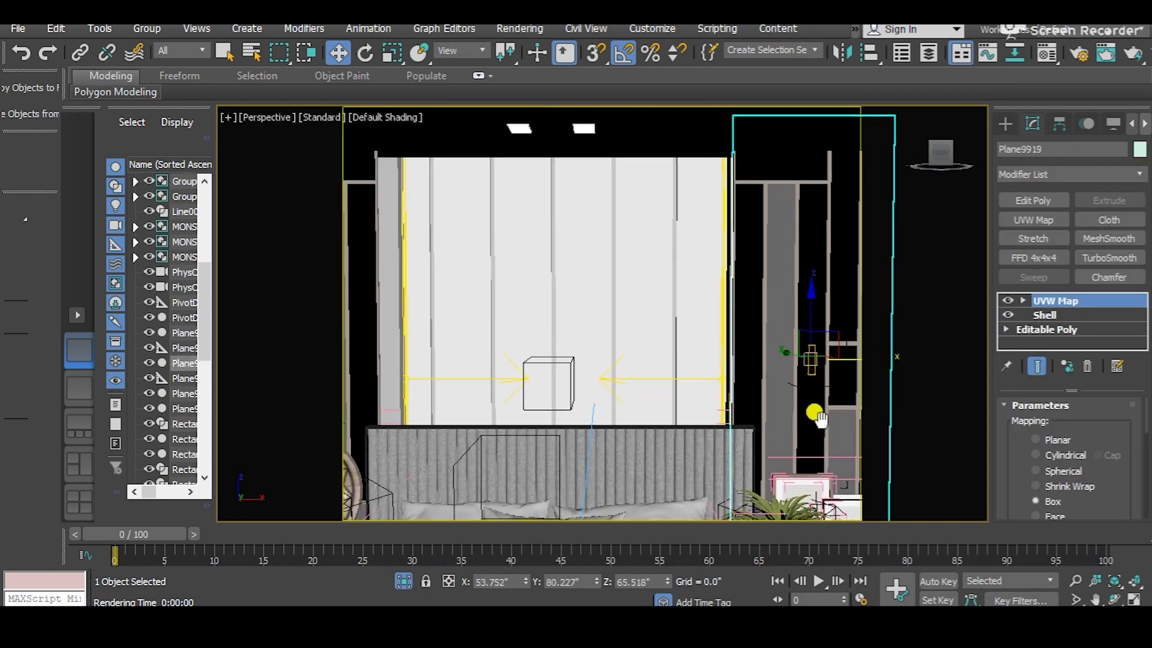
{"action": "scroll", "coordinate": [710, 385], "scroll_direction": "up", "scroll_amount": 7}
{"action": "mouse_move", "coordinate": [621, 324]}
{"action": "left_mouse_down"}
{"action": "mouse_move", "coordinate": [658, 318]}
{"action": "mouse_move", "coordinate": [628, 318]}
{"action": "left_mouse_up"}
{"action": "middle_click_drag", "start_coordinate": [628, 319], "coordinate": [637, 314]}
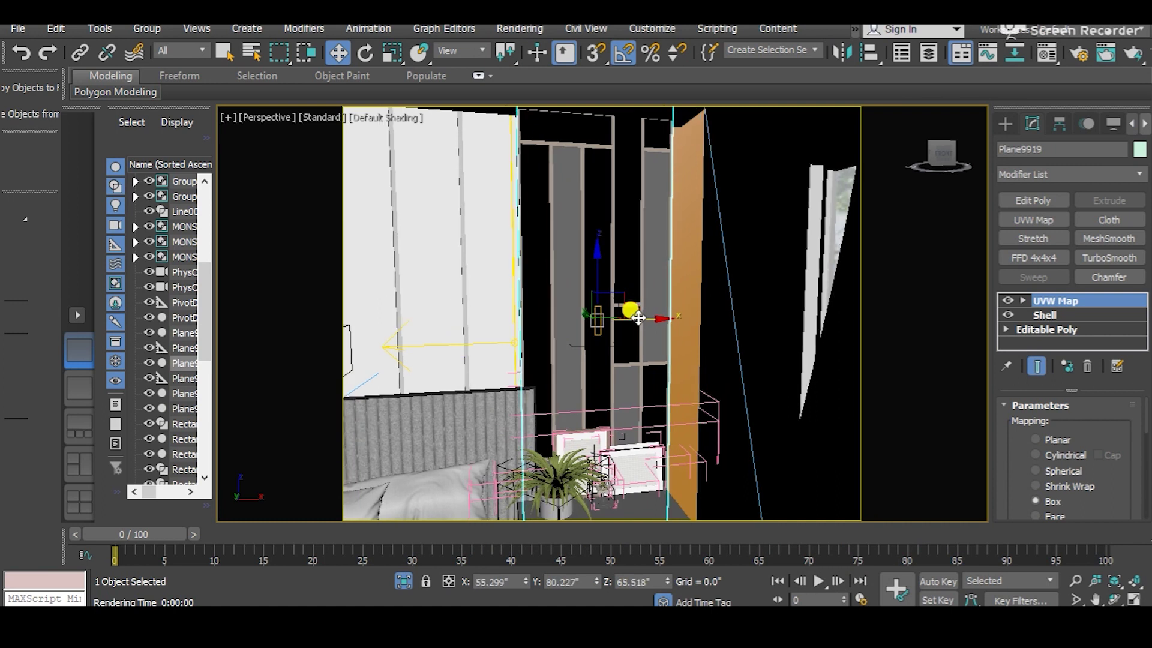
Step: Try to shift both slatted wall panels and the wall behind the bed together along the X axis
{"action": "key", "text": "r"}
{"action": "middle_click_drag", "start_coordinate": [531, 329], "coordinate": [753, 300], "text": "alt"}
{"action": "key", "text": "w"}
{"action": "left_click", "coordinate": [564, 279]}
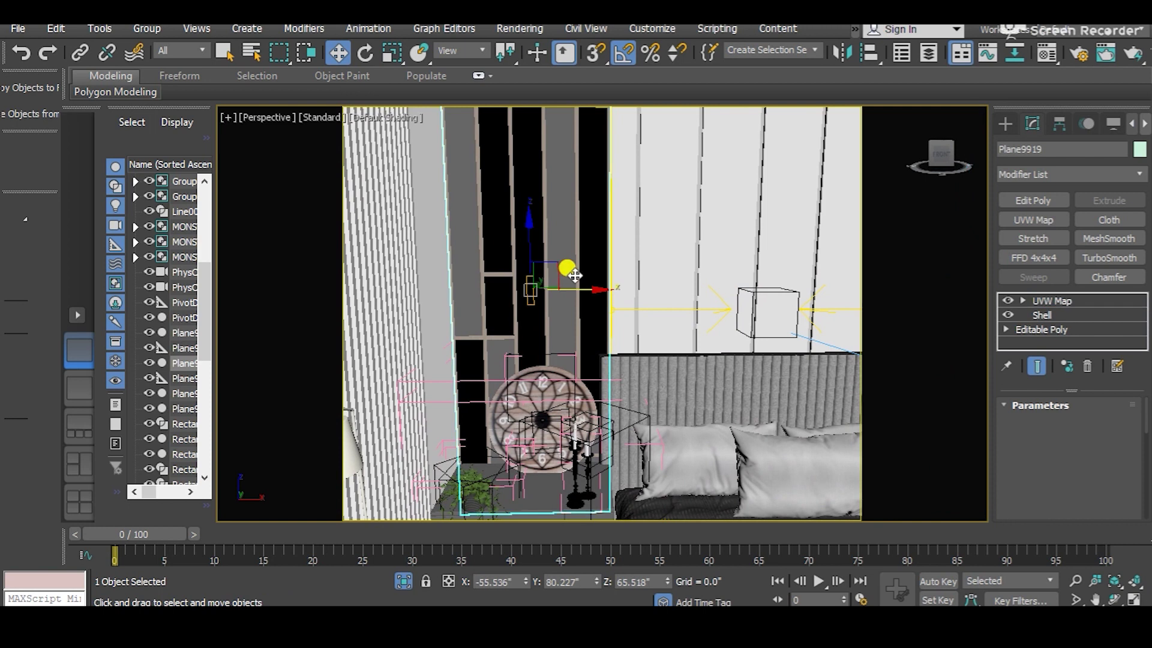
{"action": "left_click", "coordinate": [647, 259], "text": "ctrl"}
{"action": "scroll", "coordinate": [665, 258], "scroll_direction": "down", "scroll_amount": 4}
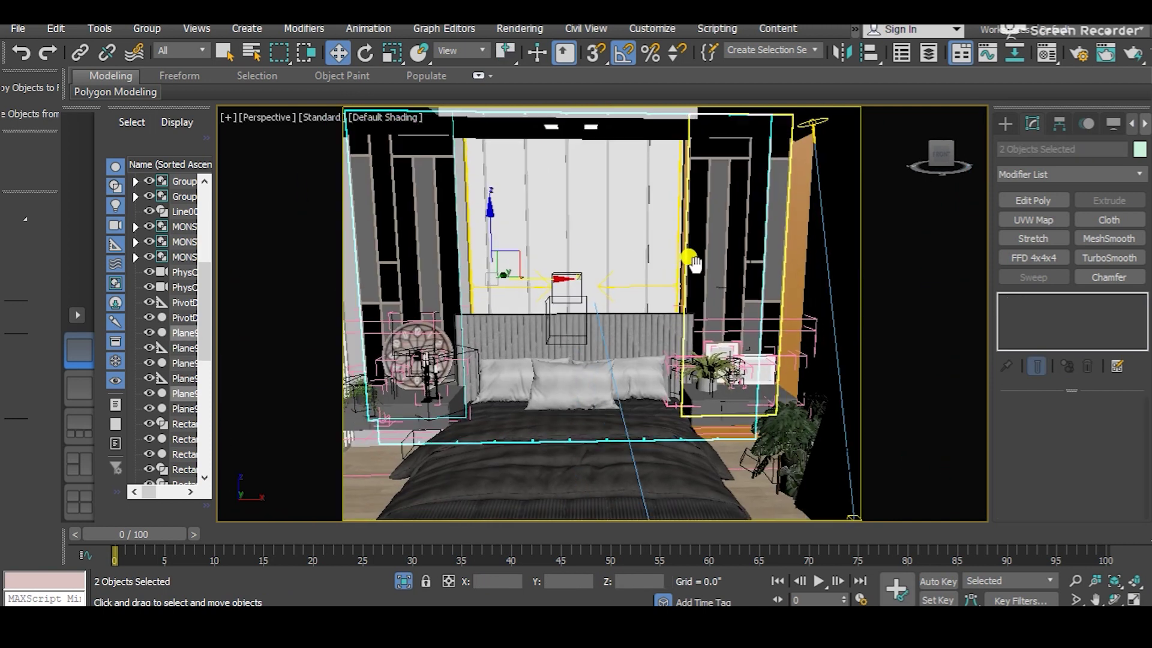
{"action": "left_click", "coordinate": [731, 249], "text": "ctrl"}
{"action": "left_click_drag", "start_coordinate": [622, 272], "coordinate": [673, 271]}
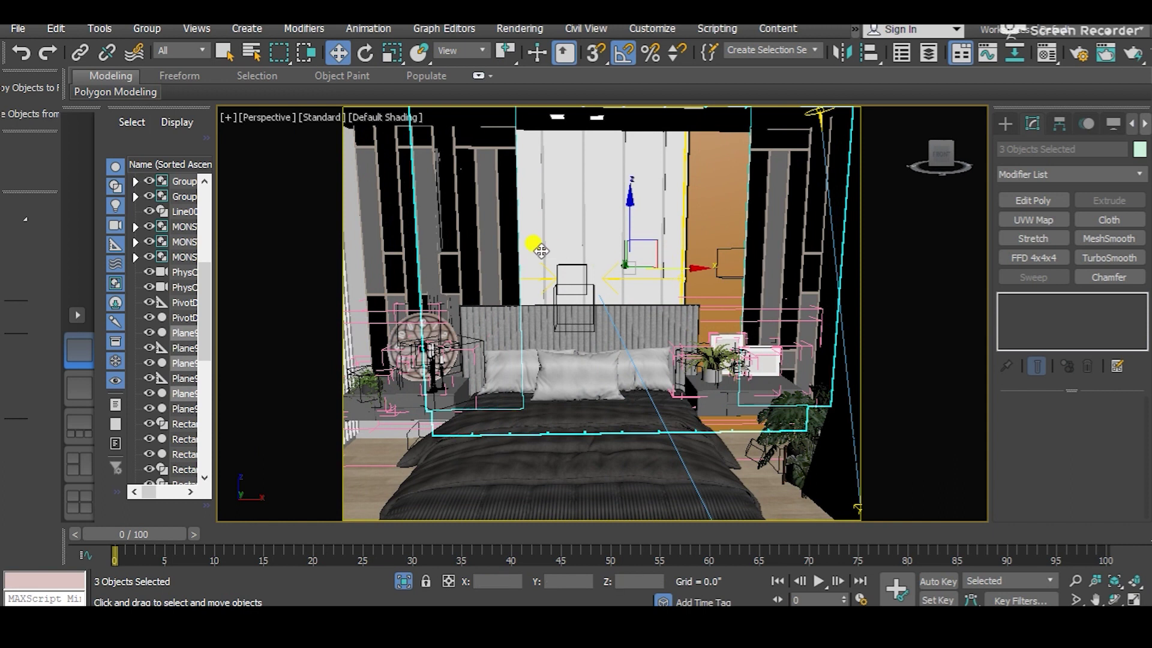
{"action": "key", "text": "ctrl+z"}
{"action": "key", "text": "ctrl+z"}
{"action": "key", "text": "ctrl+z"}
{"action": "key", "text": "ctrl+z"}
Step: Try deleting the slatted wall panel on each side of the bed, undoing each deletion
{"action": "left_click", "coordinate": [406, 231]}
{"action": "key", "text": "Delete"}
{"action": "key", "text": "ctrl+z"}
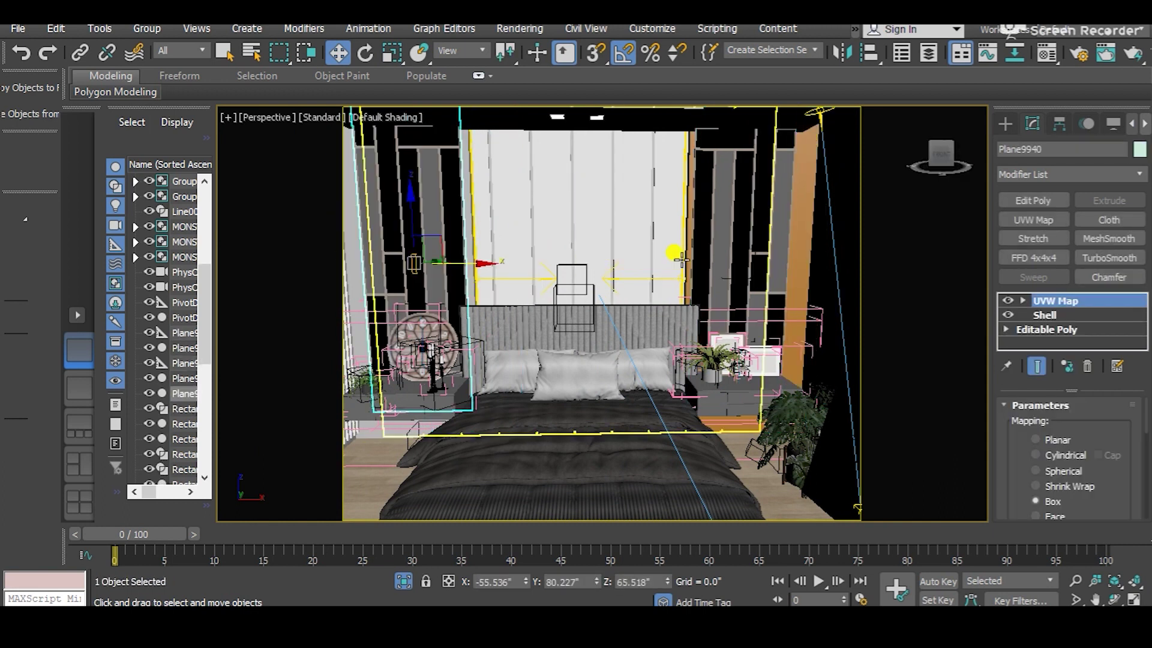
{"action": "left_click", "coordinate": [762, 227]}
{"action": "key", "text": "Delete"}
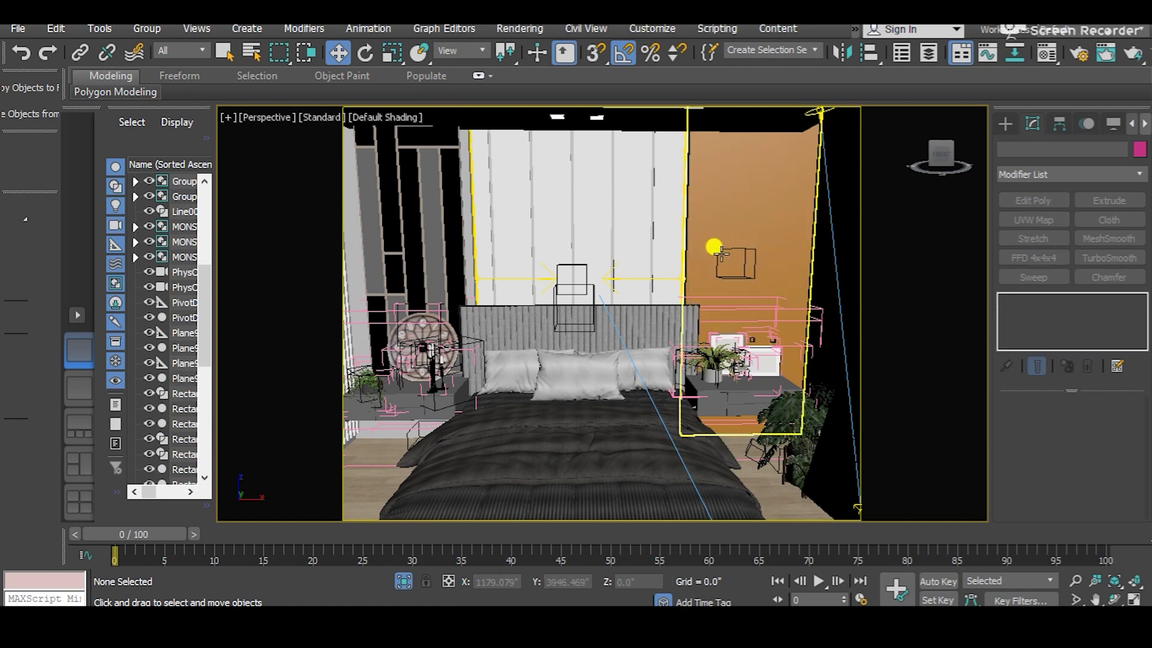
{"action": "key", "text": "ctrl+z"}
Step: Shift the slatted wall panel above the potted-plant nightstand away from the bed to about X 66.6 inches
{"action": "left_click_drag", "start_coordinate": [789, 266], "coordinate": [822, 254]}
{"action": "left_click", "coordinate": [700, 265]}
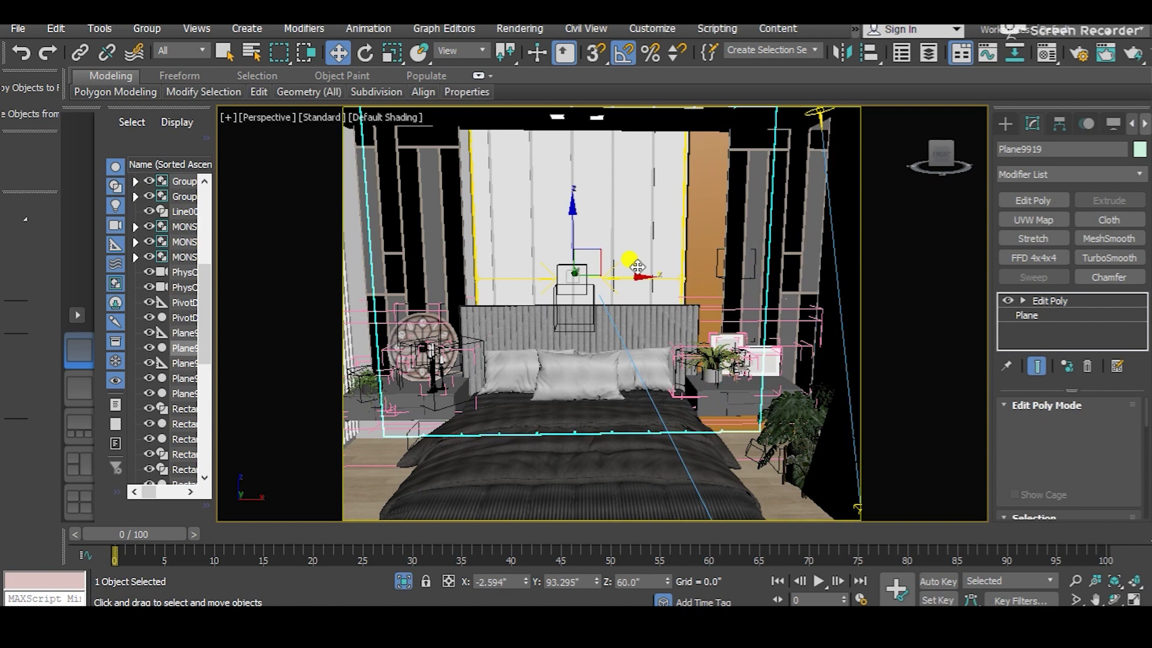
{"action": "key", "text": "z"}
{"action": "mouse_move", "coordinate": [690, 295]}
{"action": "left_mouse_down"}
{"action": "mouse_move", "coordinate": [712, 286]}
{"action": "mouse_move", "coordinate": [696, 289]}
{"action": "left_mouse_up"}
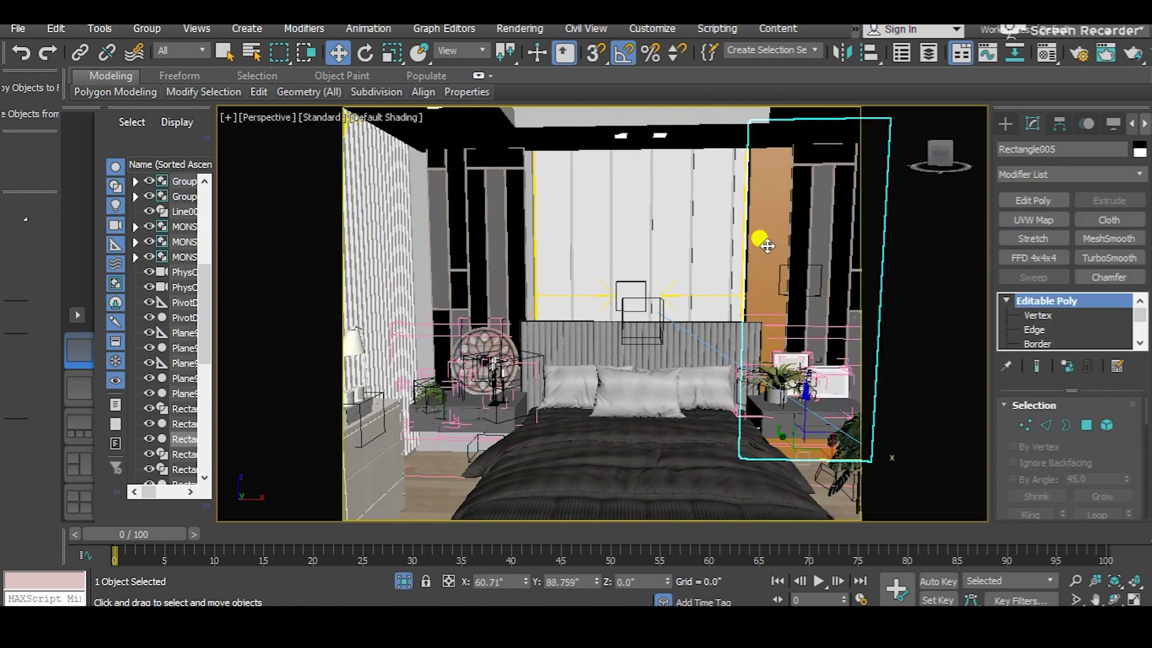
{"action": "left_click", "coordinate": [760, 240]}
{"action": "left_click", "coordinate": [696, 271]}
{"action": "middle_click_drag", "start_coordinate": [697, 273], "coordinate": [724, 339], "text": "alt"}
{"action": "left_click", "coordinate": [711, 255]}
Step: Select the nightstand holding the potted plant, close its open group and ungroup the enclosing group
{"action": "scroll", "coordinate": [668, 404], "scroll_direction": "up", "scroll_amount": 4}
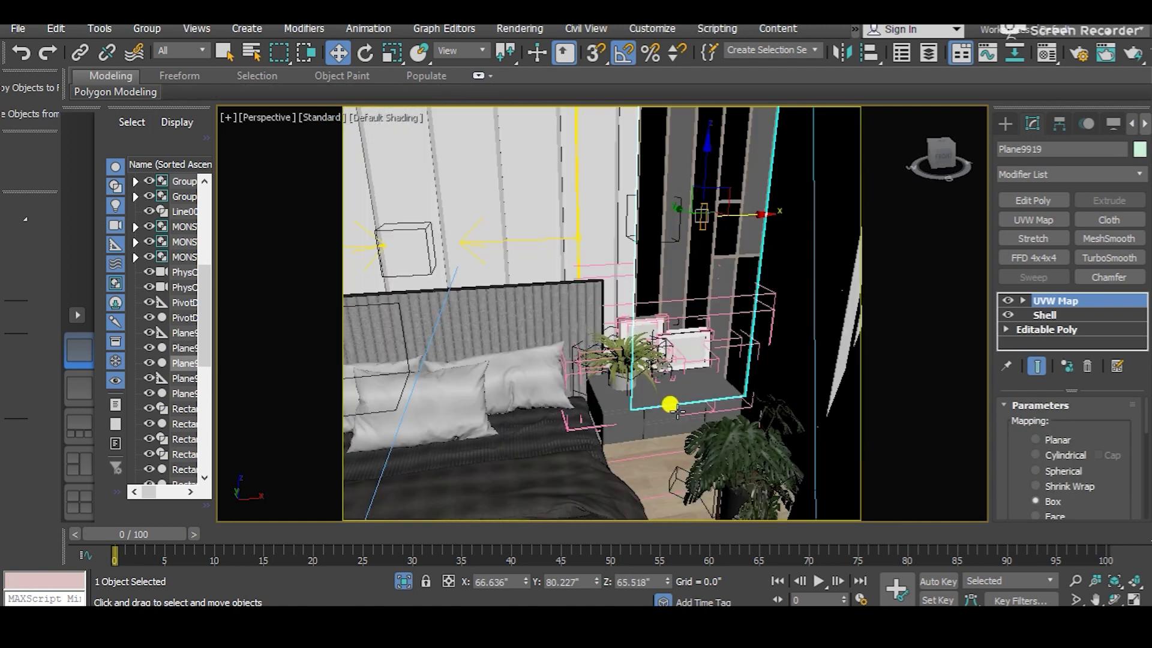
{"action": "left_click", "coordinate": [634, 385]}
{"action": "scroll", "coordinate": [624, 377], "scroll_direction": "up", "scroll_amount": 2}
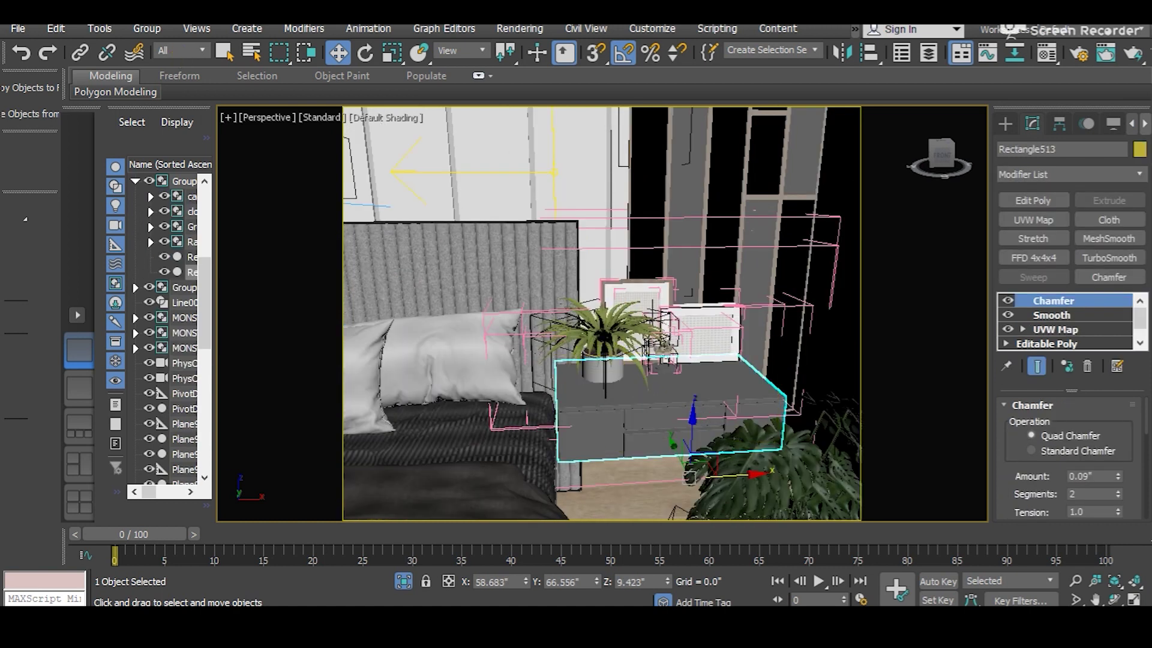
{"action": "left_click", "coordinate": [144, 27]}
{"action": "left_click", "coordinate": [156, 134]}
{"action": "left_click", "coordinate": [147, 28]}
{"action": "left_click", "coordinate": [151, 77]}
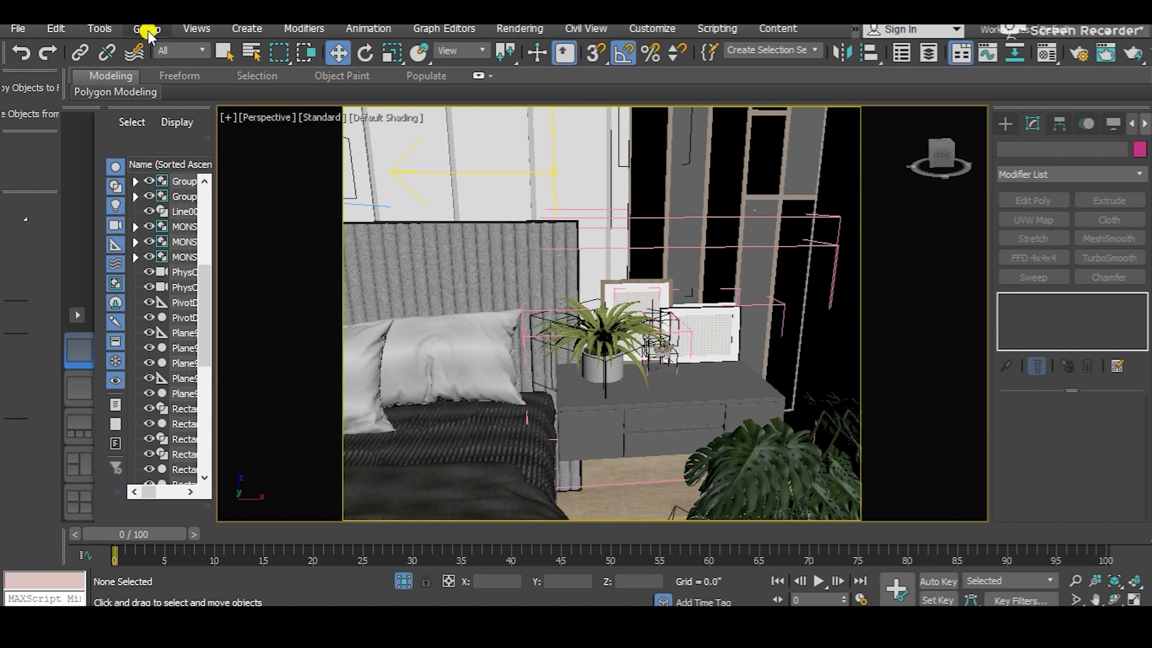
Step: Open the nightstand decor group recursively and close its nested groups level by level
{"action": "left_click", "coordinate": [148, 31]}
{"action": "left_click", "coordinate": [156, 119]}
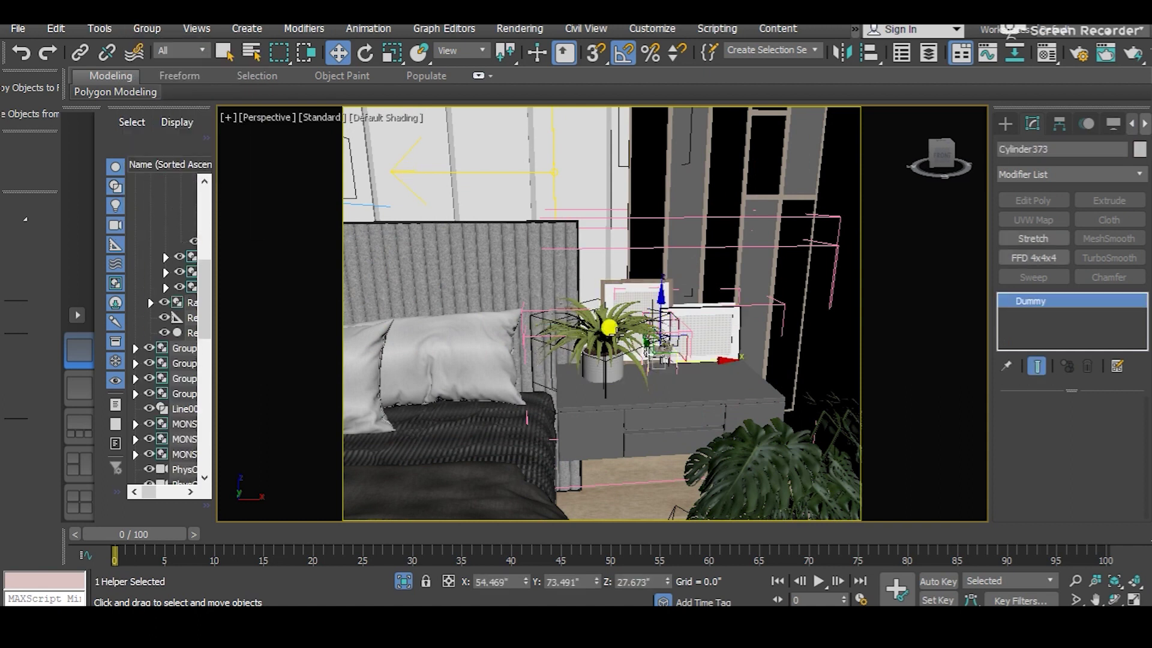
{"action": "left_click", "coordinate": [149, 29]}
{"action": "left_click", "coordinate": [157, 142]}
{"action": "left_click", "coordinate": [145, 29]}
{"action": "left_click", "coordinate": [154, 141]}
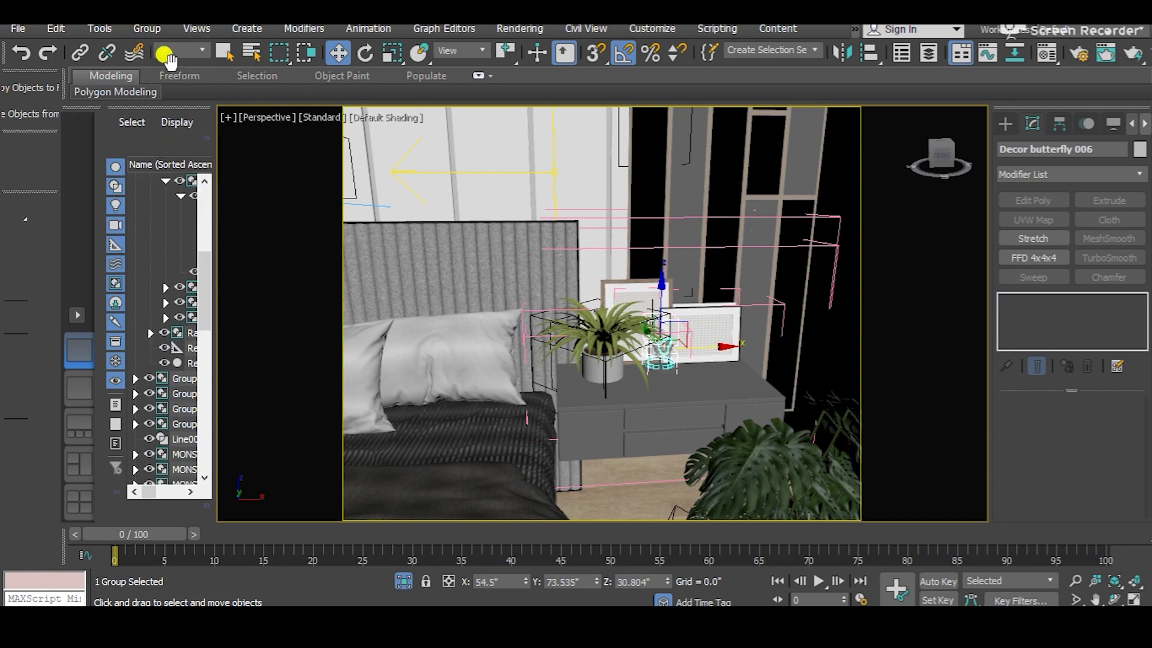
{"action": "left_click", "coordinate": [148, 30]}
{"action": "left_click", "coordinate": [154, 141]}
{"action": "left_click", "coordinate": [145, 28]}
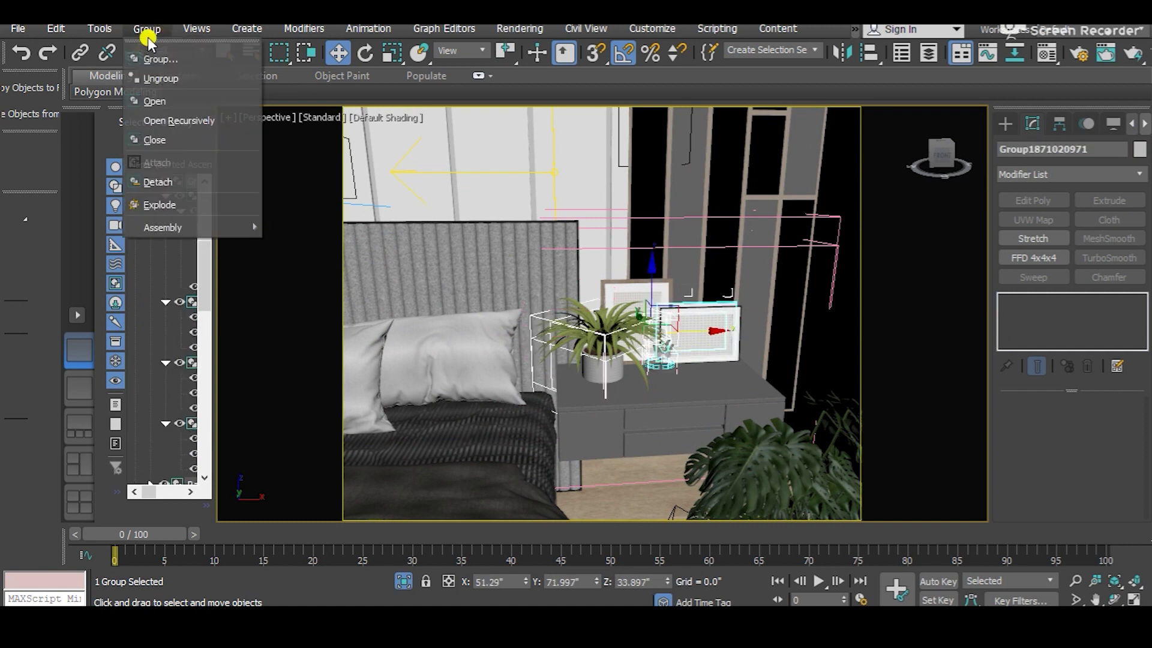
{"action": "left_click", "coordinate": [163, 143]}
Step: Try to shift the combined nightstand and decor group along the X axis
{"action": "middle_click_drag", "start_coordinate": [648, 351], "coordinate": [597, 343], "text": "alt"}
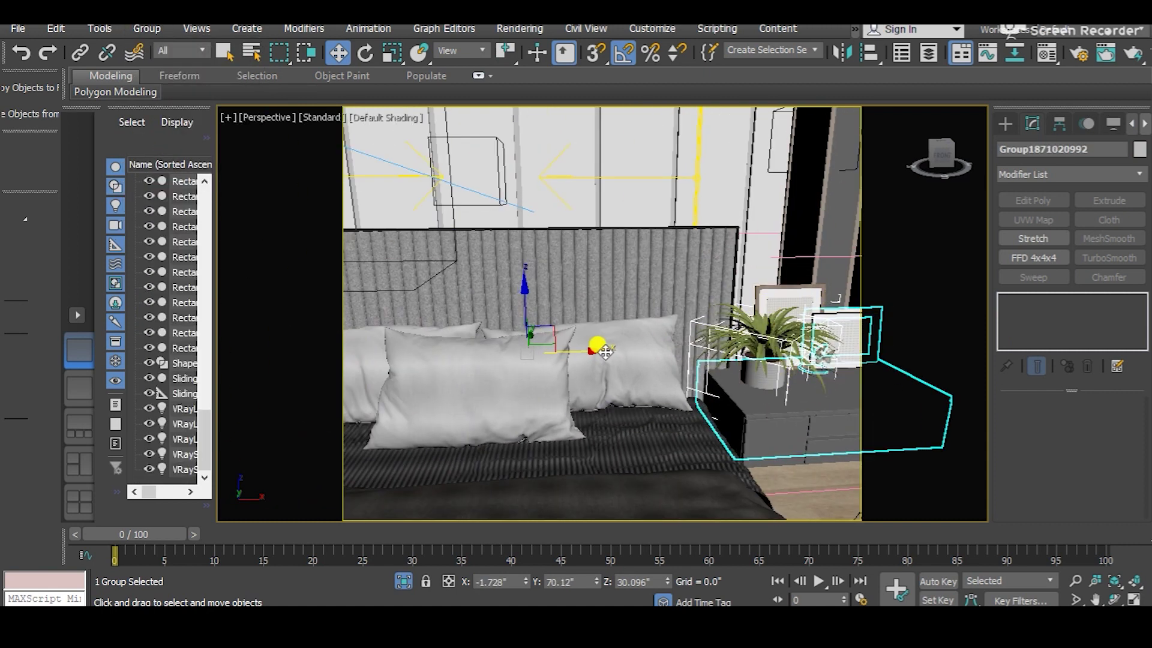
{"action": "left_click_drag", "start_coordinate": [569, 354], "coordinate": [612, 353]}
{"action": "scroll", "coordinate": [612, 353], "scroll_direction": "up", "scroll_amount": 2}
{"action": "middle_click_drag", "start_coordinate": [612, 352], "coordinate": [293, 319]}
{"action": "key", "text": "ctrl+z"}
Step: Try deleting the group with the potted plant and picture frames from the nightstand
{"action": "left_click", "coordinate": [653, 394]}
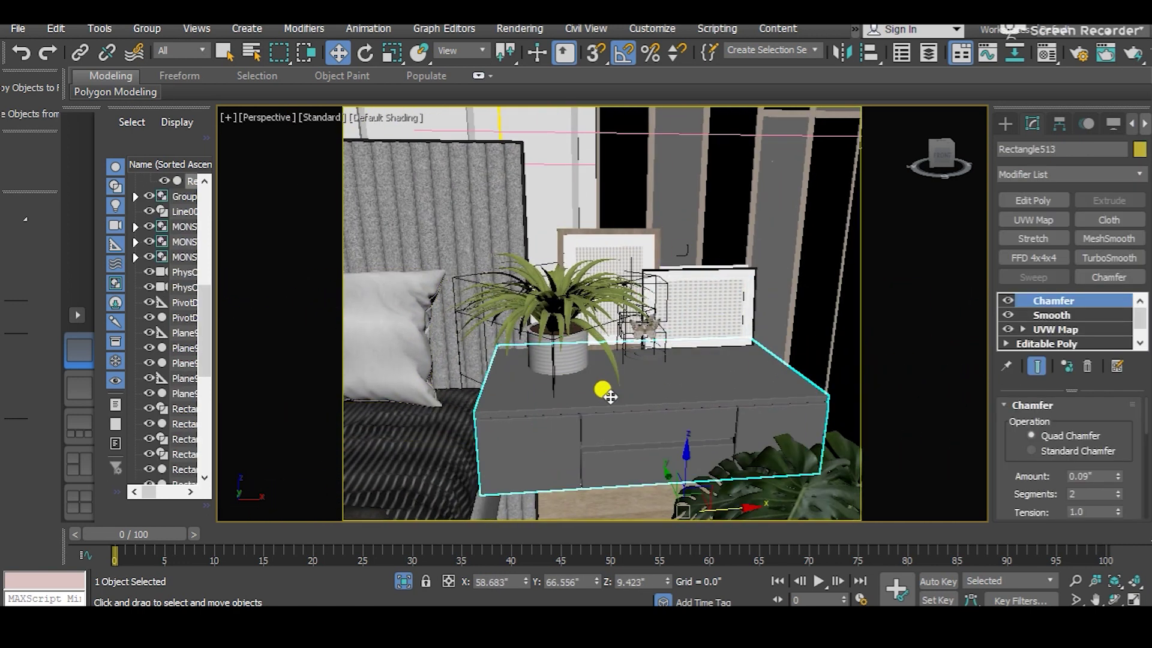
{"action": "key", "text": "ctrl+d"}
{"action": "left_click", "coordinate": [578, 308]}
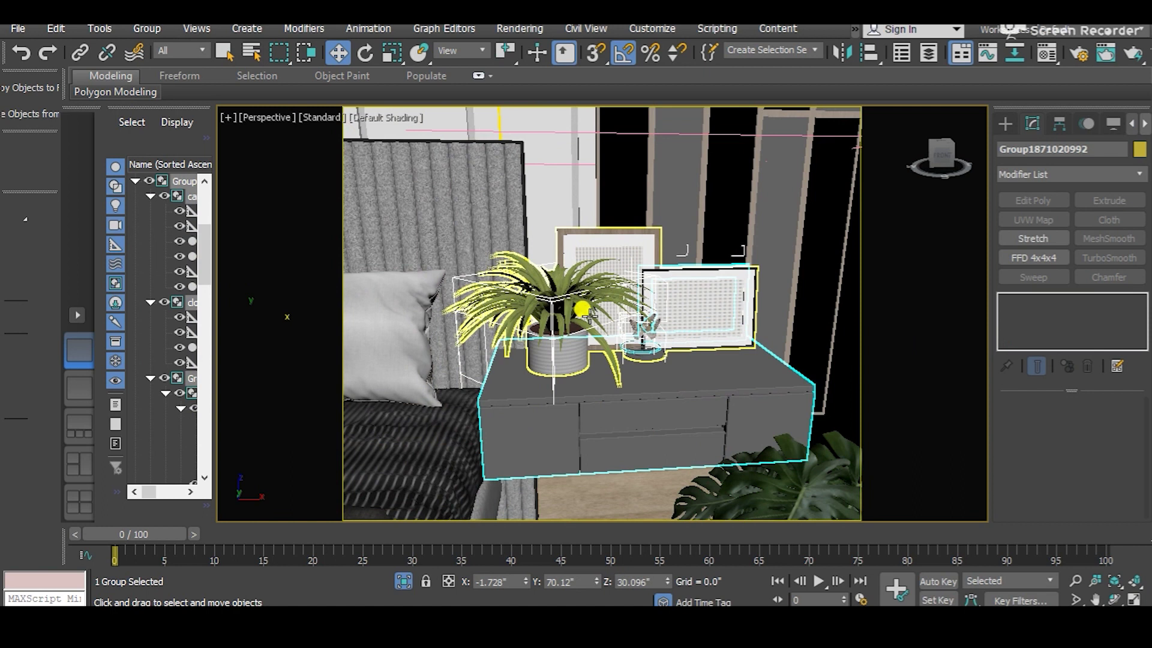
{"action": "key", "text": "Delete"}
{"action": "key", "text": "ctrl+z"}
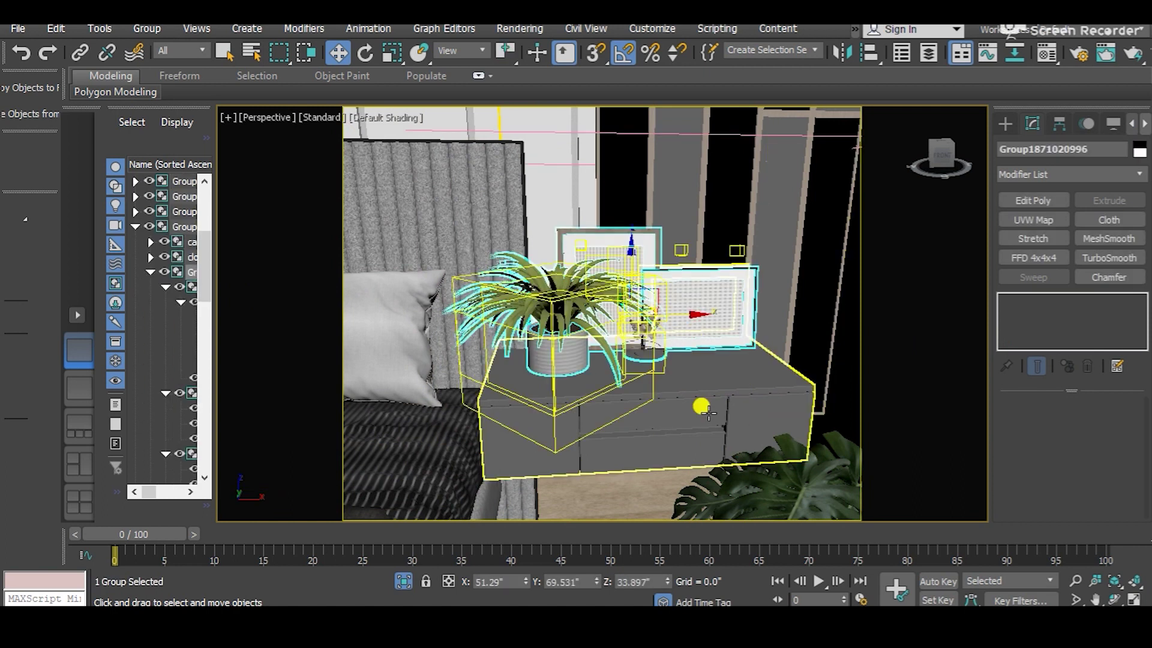
Step: Select the surrounding nightstand group and examine how the plant, frames and butterfly decor sit on it
{"action": "left_click", "coordinate": [635, 363]}
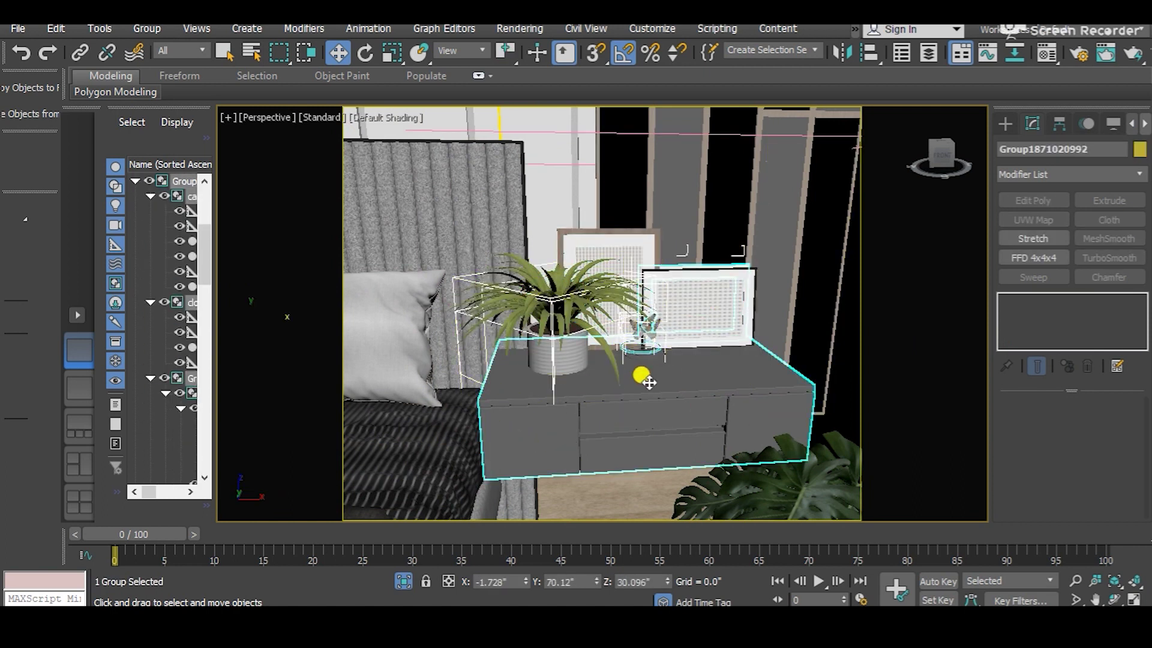
{"action": "scroll", "coordinate": [630, 360], "scroll_direction": "up", "scroll_amount": 8}
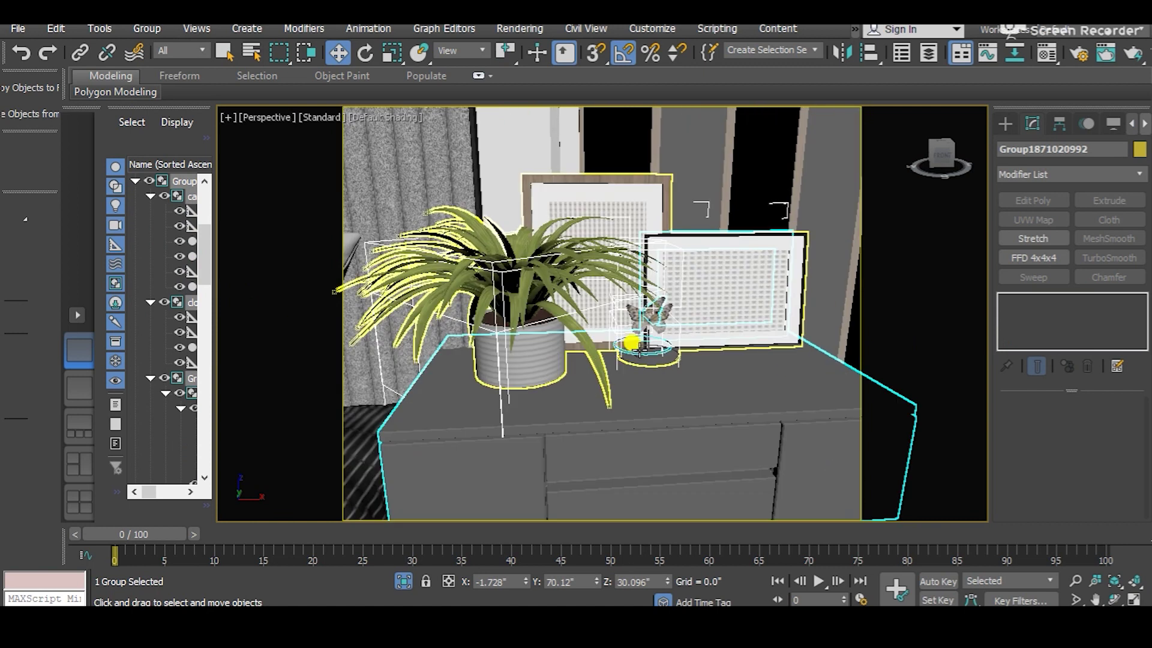
{"action": "left_click", "coordinate": [655, 344]}
{"action": "scroll", "coordinate": [658, 354], "scroll_direction": "down", "scroll_amount": 5}
{"action": "middle_click_drag", "start_coordinate": [665, 357], "coordinate": [653, 417], "text": "alt"}
{"action": "left_click", "coordinate": [653, 414]}
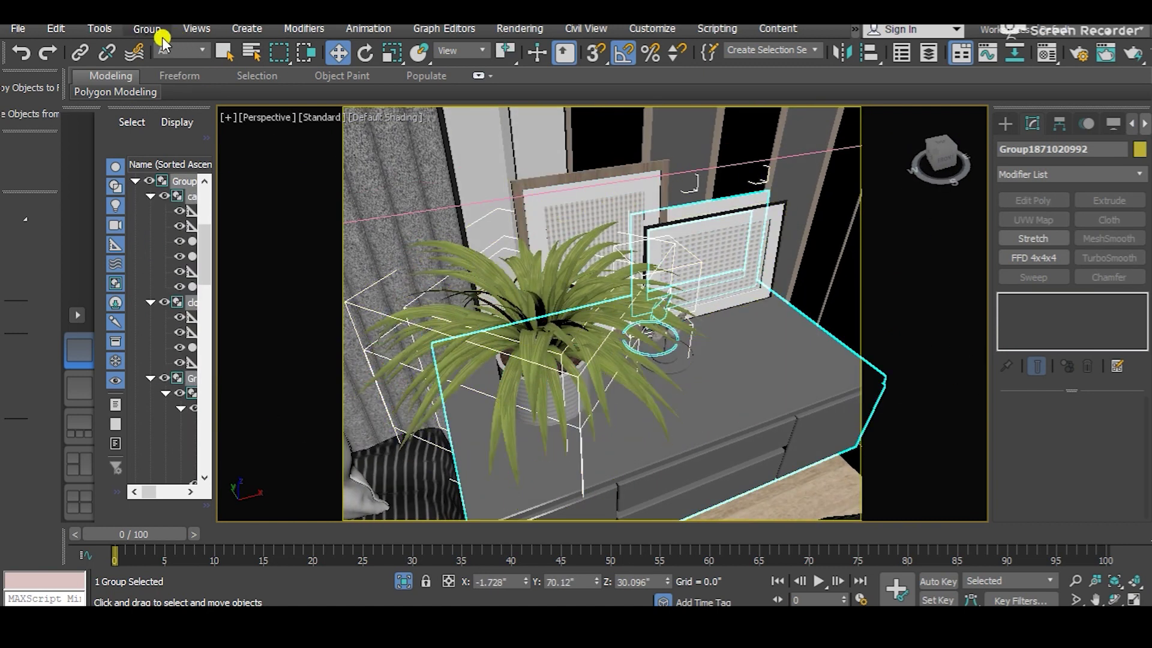
{"action": "left_click", "coordinate": [147, 28]}
{"action": "left_click", "coordinate": [827, 420]}
Step: Select the potted-plant decor group together with the nightstand group and shift both along the X axis
{"action": "scroll", "coordinate": [797, 410], "scroll_direction": "down", "scroll_amount": 4}
{"action": "scroll", "coordinate": [754, 403], "scroll_direction": "up", "scroll_amount": 3}
{"action": "middle_click_drag", "start_coordinate": [796, 411], "coordinate": [577, 241], "text": "alt"}
{"action": "left_click", "coordinate": [570, 220]}
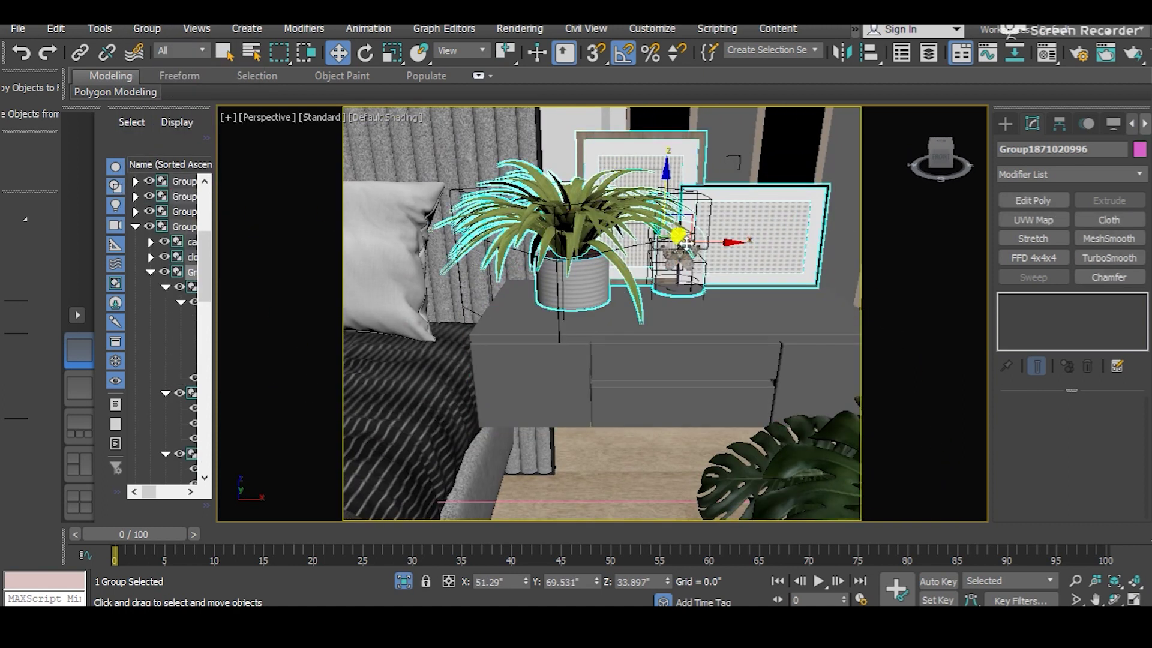
{"action": "left_click", "coordinate": [706, 354], "text": "ctrl"}
{"action": "left_click_drag", "start_coordinate": [390, 226], "coordinate": [483, 246]}
{"action": "middle_click_drag", "start_coordinate": [520, 263], "coordinate": [836, 295]}
{"action": "scroll", "coordinate": [643, 285], "scroll_direction": "down", "scroll_amount": 4}
{"action": "middle_click_drag", "start_coordinate": [546, 309], "coordinate": [619, 315]}
{"action": "scroll", "coordinate": [535, 291], "scroll_direction": "up", "scroll_amount": 3}
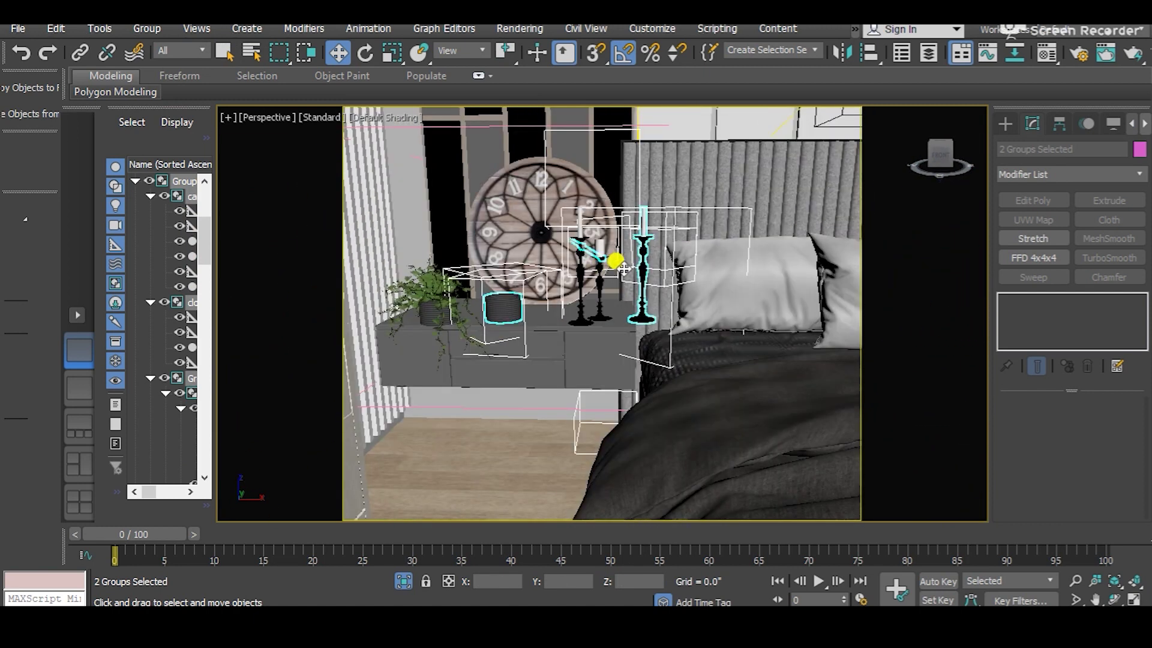
Step: Select the nightstand group with the candle holders and the potted-plant decor group, and open both groups
{"action": "left_click", "coordinate": [601, 259]}
{"action": "middle_click_drag", "start_coordinate": [603, 264], "coordinate": [324, 344]}
{"action": "left_click", "coordinate": [564, 309], "text": "ctrl"}
{"action": "scroll", "coordinate": [555, 305], "scroll_direction": "down", "scroll_amount": 3}
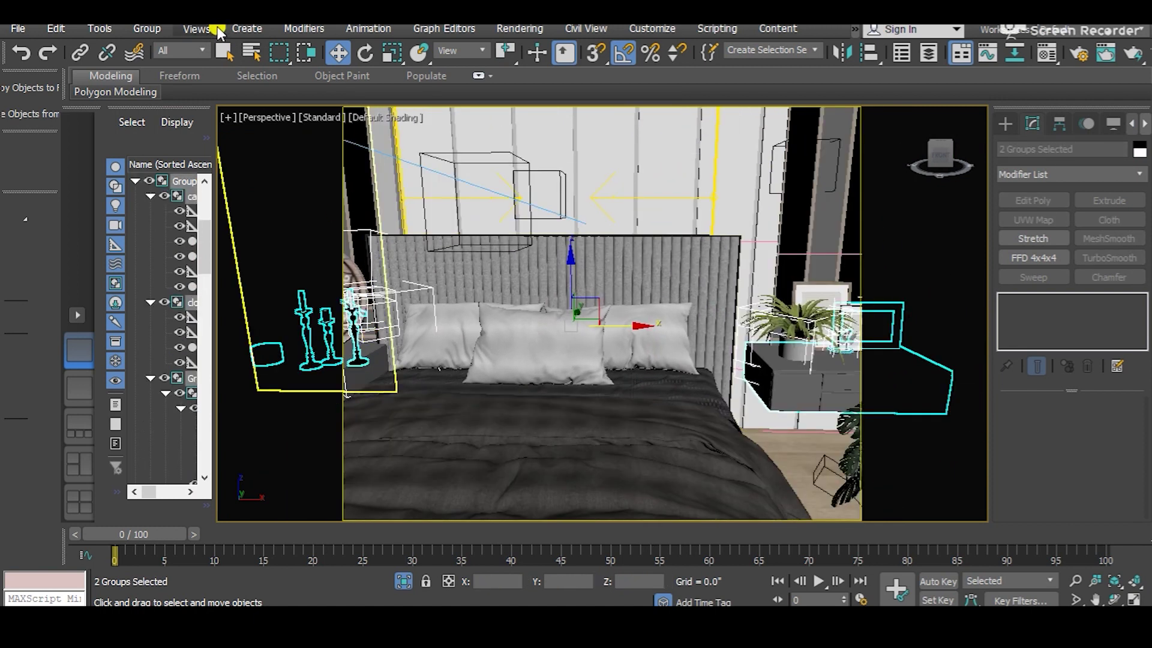
{"action": "left_click", "coordinate": [144, 29]}
{"action": "left_click", "coordinate": [192, 98]}
{"action": "scroll", "coordinate": [458, 329], "scroll_direction": "up", "scroll_amount": 5}
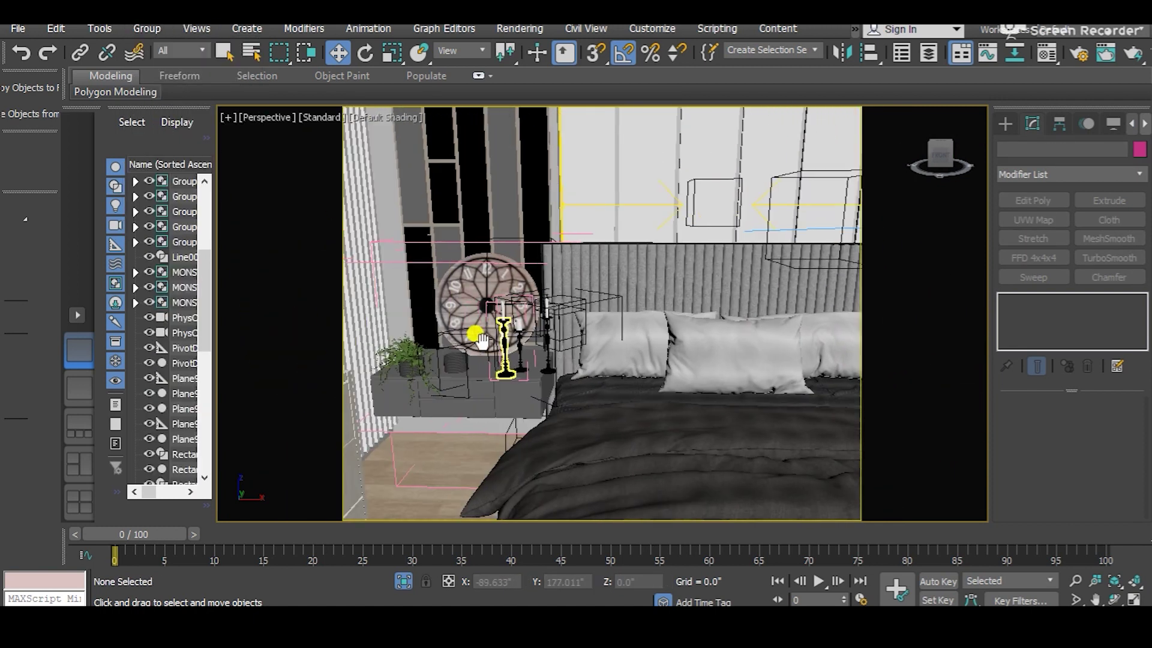
Step: Select the three black candle holders on the nightstand and shift them along the X axis
{"action": "left_click", "coordinate": [613, 331]}
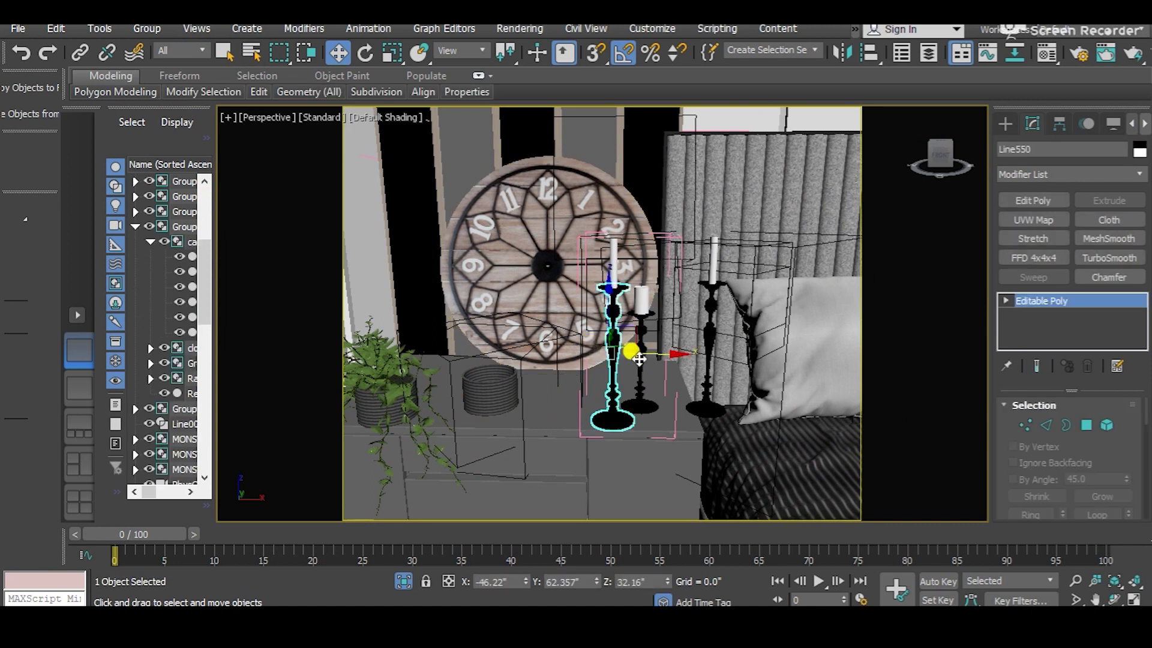
{"action": "left_click", "coordinate": [645, 381], "text": "ctrl"}
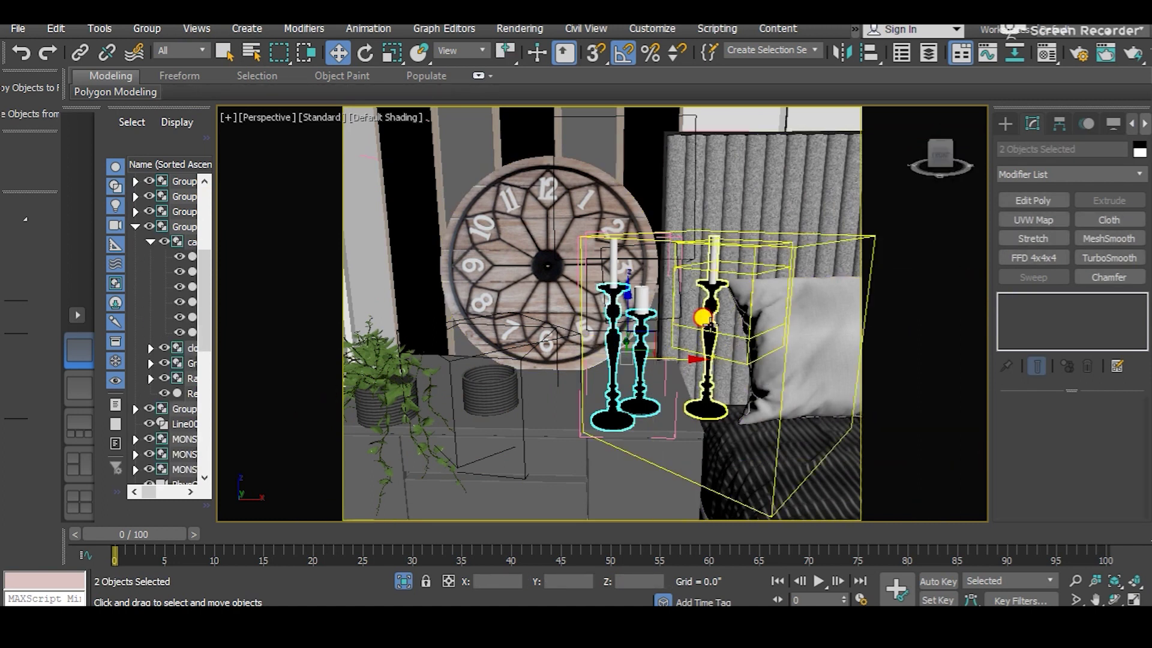
{"action": "left_click", "coordinate": [703, 336], "text": "ctrl"}
{"action": "left_click_drag", "start_coordinate": [735, 305], "coordinate": [683, 294]}
{"action": "middle_click_drag", "start_coordinate": [683, 294], "coordinate": [654, 318], "text": "alt"}
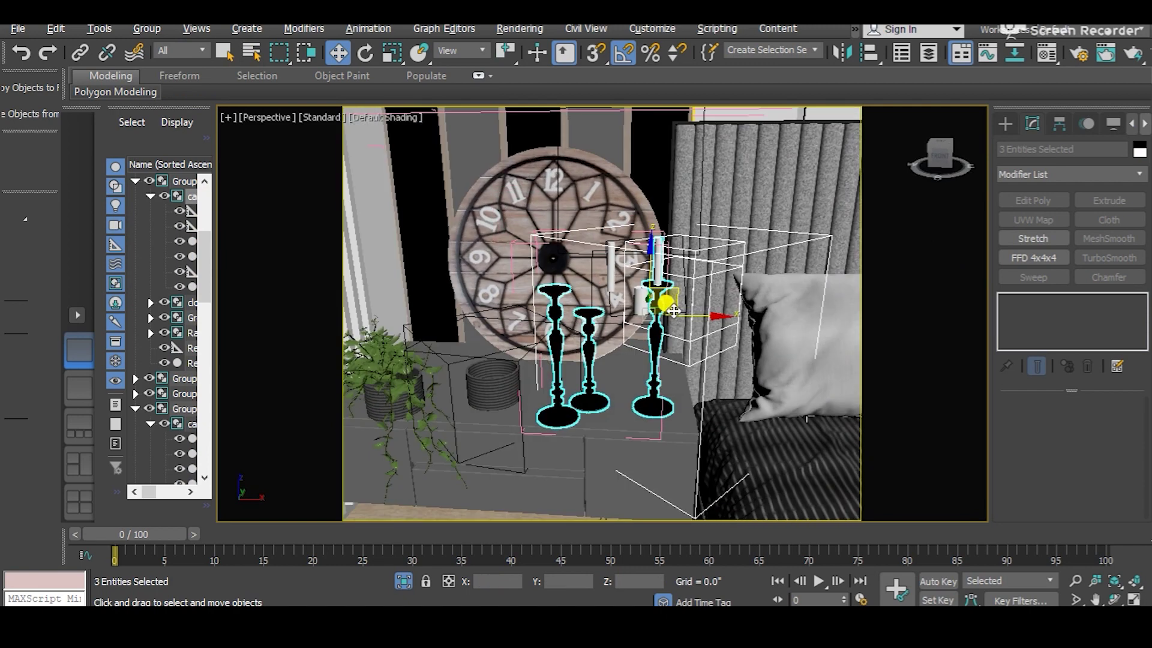
Step: Shift the candle holders back under their candles, add the candles to the selection and move the whole set along the X axis
{"action": "scroll", "coordinate": [658, 327], "scroll_direction": "up", "scroll_amount": 3}
{"action": "left_click_drag", "start_coordinate": [686, 313], "coordinate": [763, 321]}
{"action": "left_click", "coordinate": [638, 296], "text": "ctrl"}
{"action": "left_click", "coordinate": [579, 258], "text": "ctrl"}
{"action": "left_click_drag", "start_coordinate": [745, 304], "coordinate": [647, 303]}
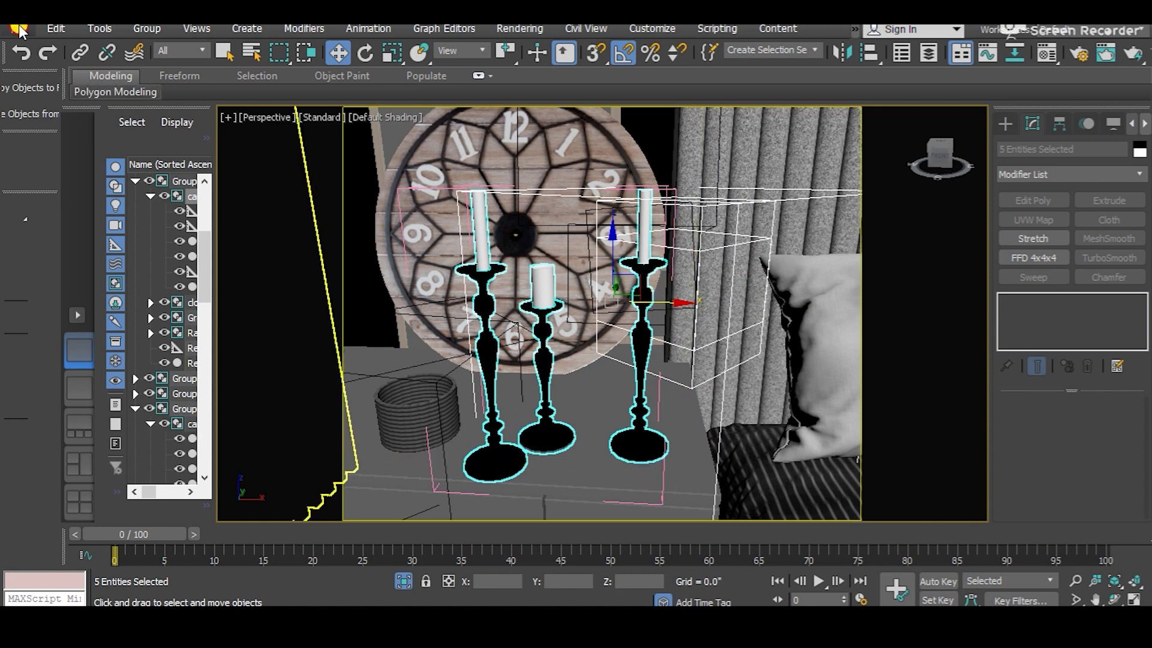
Step: Open the Save Selected dialog for the candle holders and candles, and close it without saving
{"action": "left_click", "coordinate": [19, 29]}
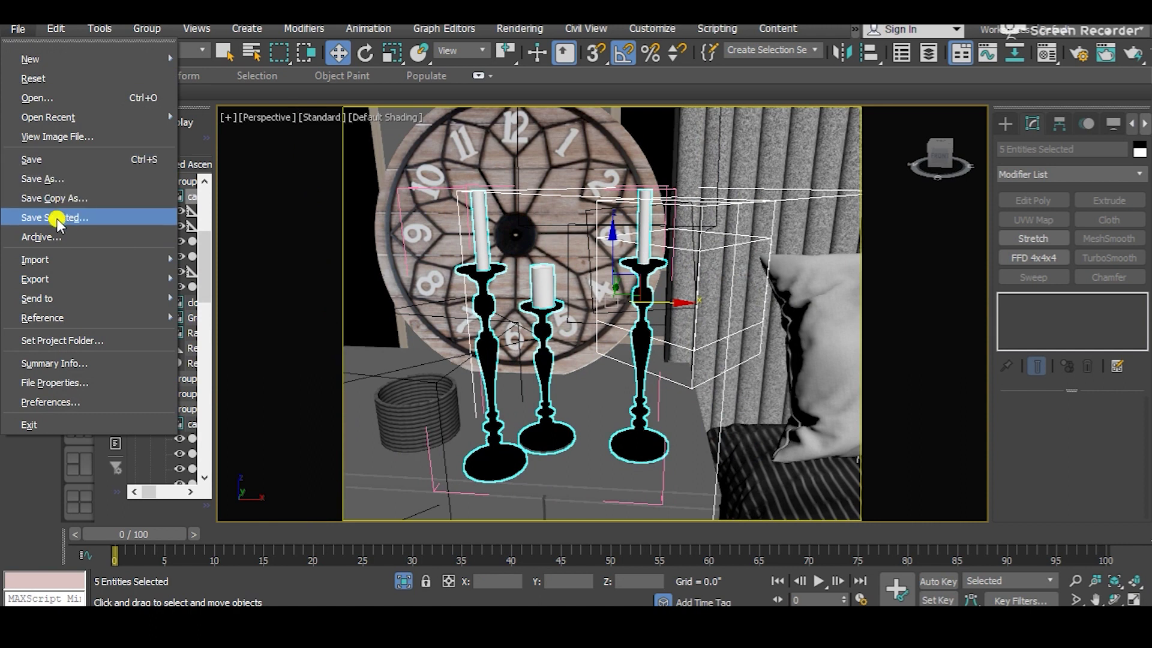
{"action": "left_click", "coordinate": [57, 220]}
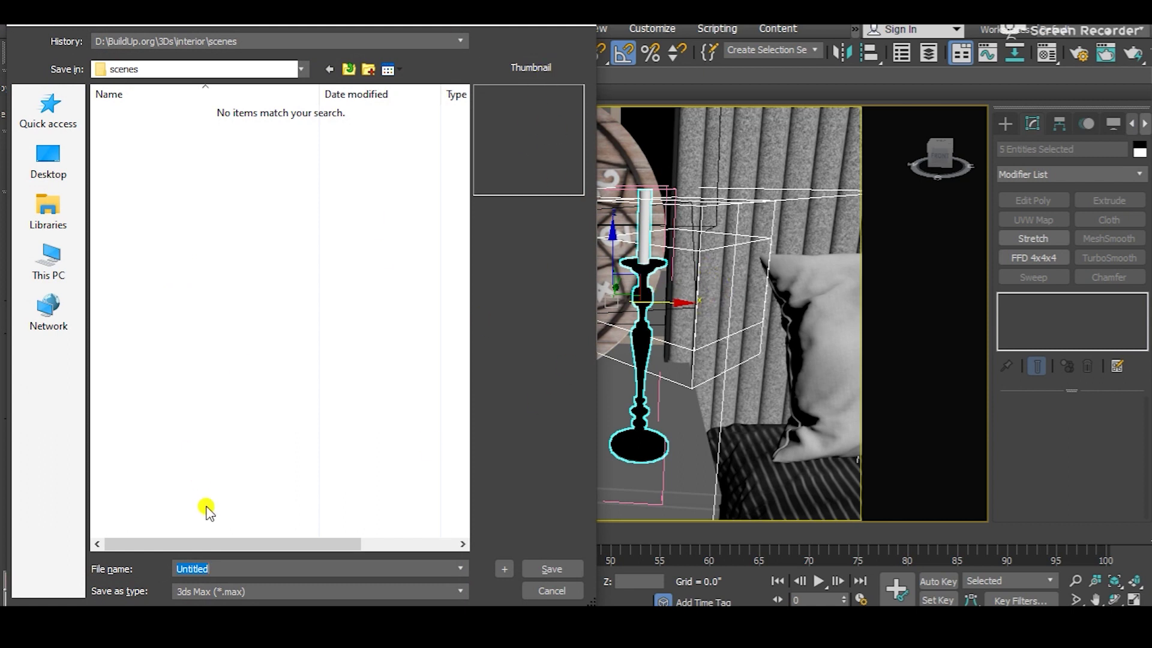
{"action": "left_click_drag", "start_coordinate": [398, 13], "coordinate": [448, 85]}
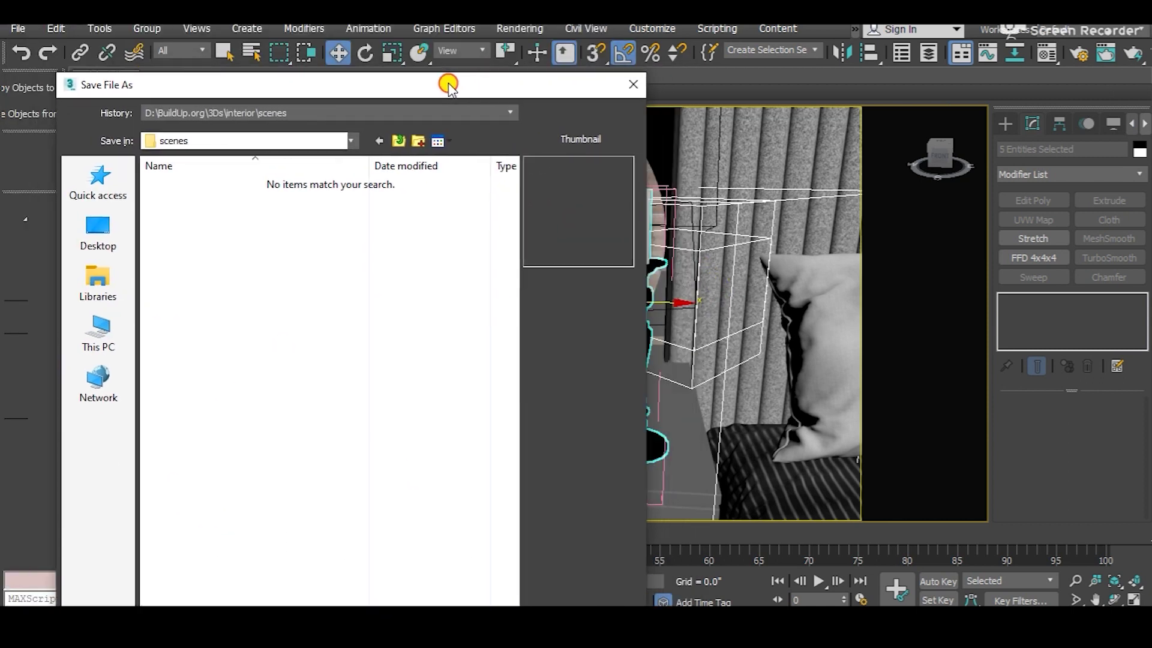
{"action": "left_click", "coordinate": [633, 84]}
Step: Open the Archive dialog for the bedroom scene to view its save options, and close it without saving
{"action": "scroll", "coordinate": [619, 346], "scroll_direction": "up", "scroll_amount": 3}
{"action": "scroll", "coordinate": [636, 354], "scroll_direction": "down", "scroll_amount": 4}
{"action": "scroll", "coordinate": [658, 375], "scroll_direction": "down", "scroll_amount": 8}
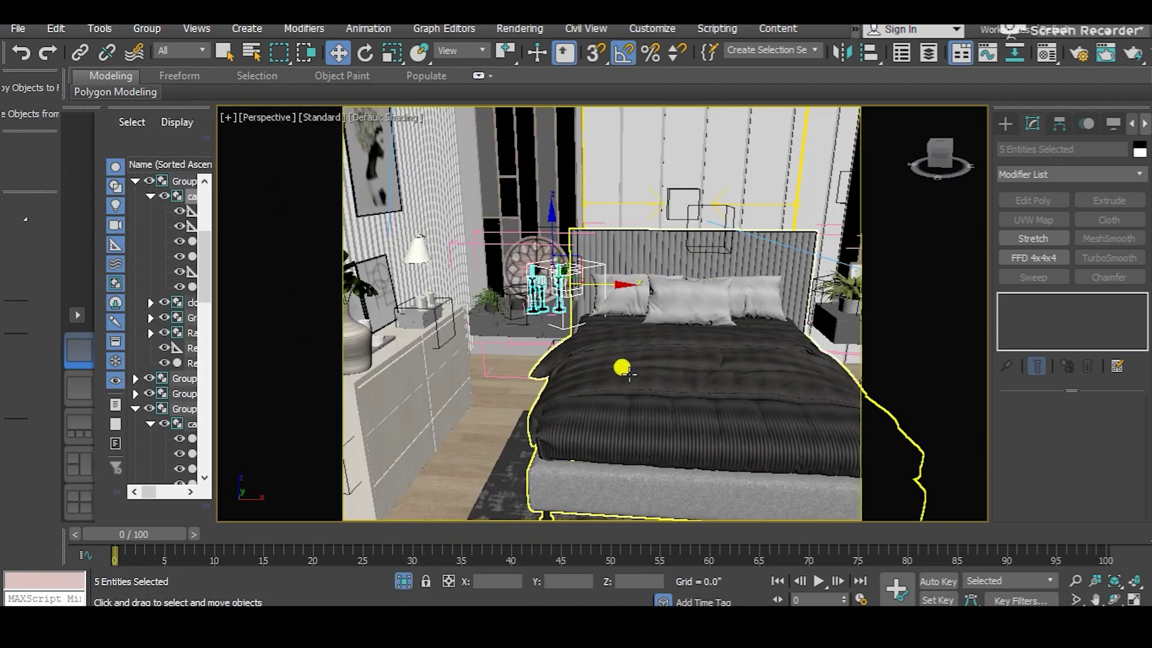
{"action": "scroll", "coordinate": [594, 353], "scroll_direction": "down", "scroll_amount": 4}
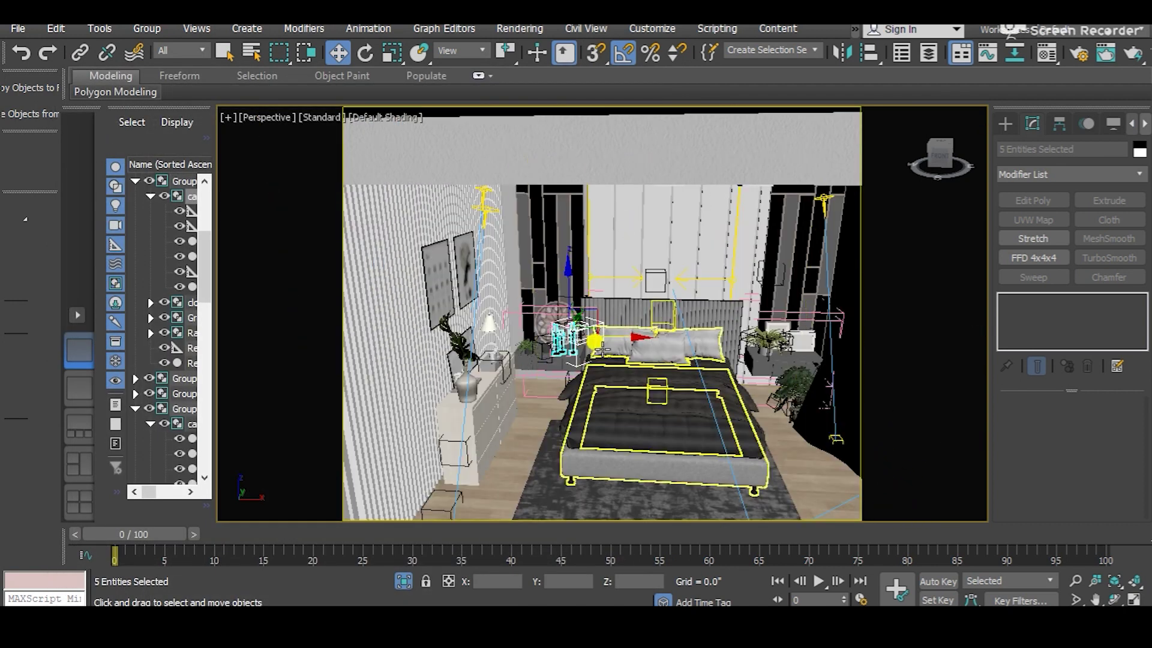
{"action": "left_click", "coordinate": [8, 30]}
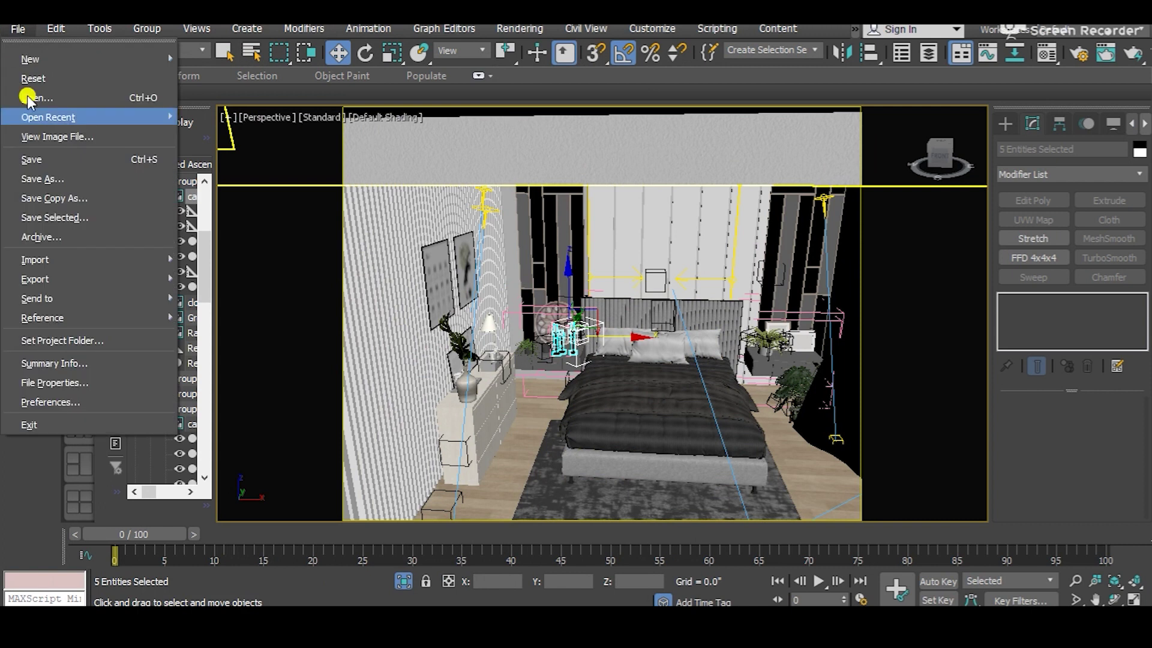
{"action": "left_click", "coordinate": [48, 239]}
{"action": "left_click", "coordinate": [344, 590]}
{"action": "left_click", "coordinate": [635, 20]}
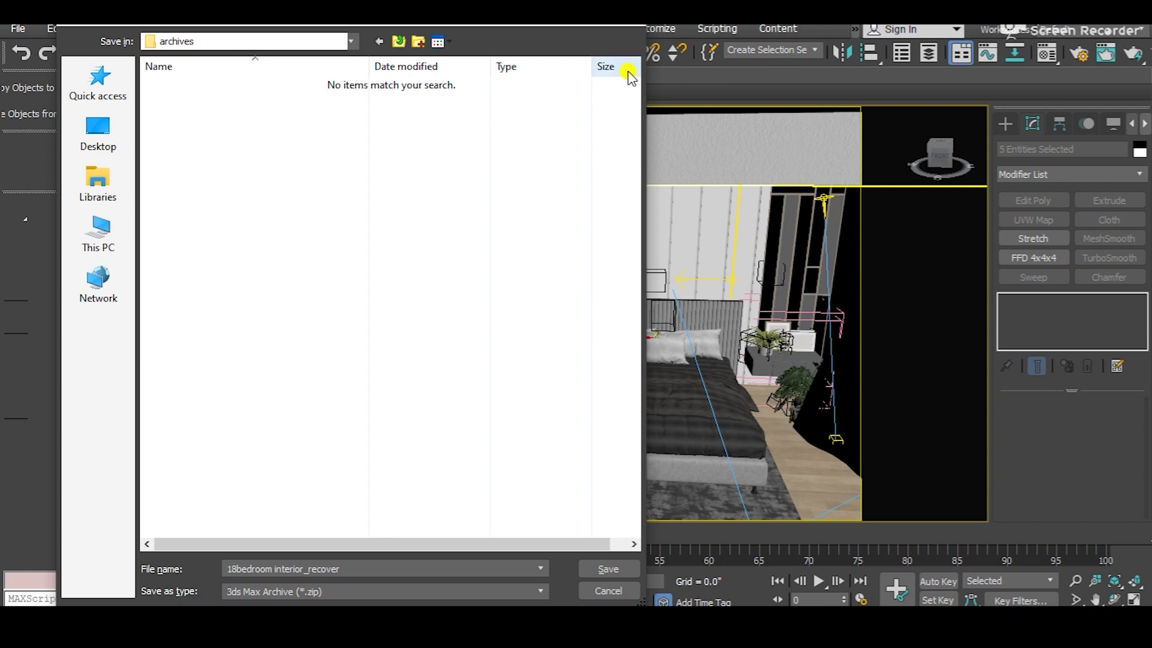
{"action": "left_click", "coordinate": [630, 21]}
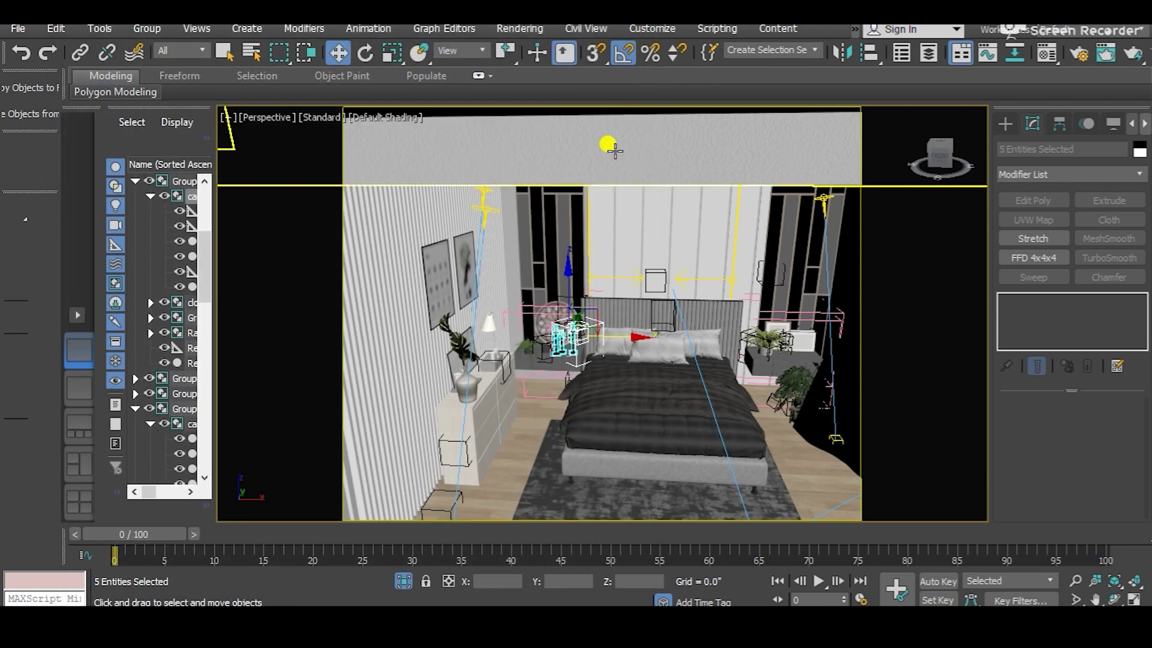
Step: Select the group with the dark curtains by the window and shift it slightly along the X and Y axes
{"action": "scroll", "coordinate": [635, 340], "scroll_direction": "down", "scroll_amount": 4}
{"action": "middle_click_drag", "start_coordinate": [635, 339], "coordinate": [691, 336], "text": "alt"}
{"action": "scroll", "coordinate": [691, 336], "scroll_direction": "up", "scroll_amount": 3}
{"action": "scroll", "coordinate": [766, 290], "scroll_direction": "up", "scroll_amount": 4}
{"action": "middle_click_drag", "start_coordinate": [766, 290], "coordinate": [738, 400]}
{"action": "left_click", "coordinate": [737, 401]}
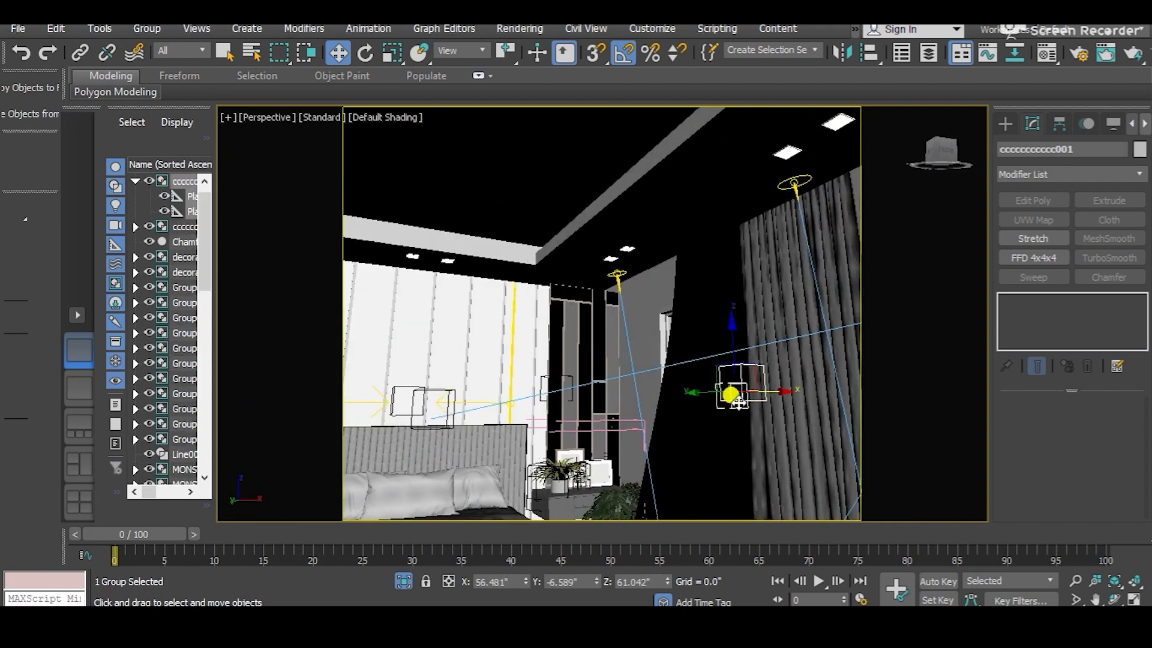
{"action": "left_click", "coordinate": [680, 439]}
{"action": "middle_click_drag", "start_coordinate": [672, 433], "coordinate": [504, 321]}
{"action": "middle_click_drag", "start_coordinate": [504, 321], "coordinate": [595, 259], "text": "alt"}
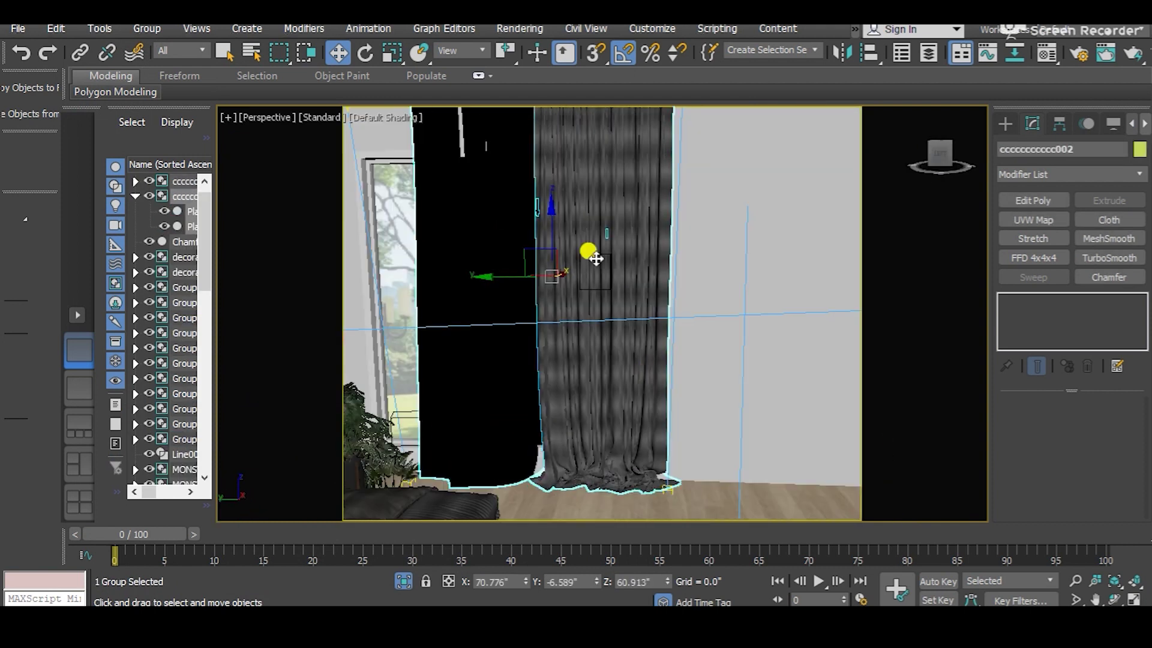
{"action": "middle_click_drag", "start_coordinate": [516, 278], "coordinate": [585, 268], "text": "alt"}
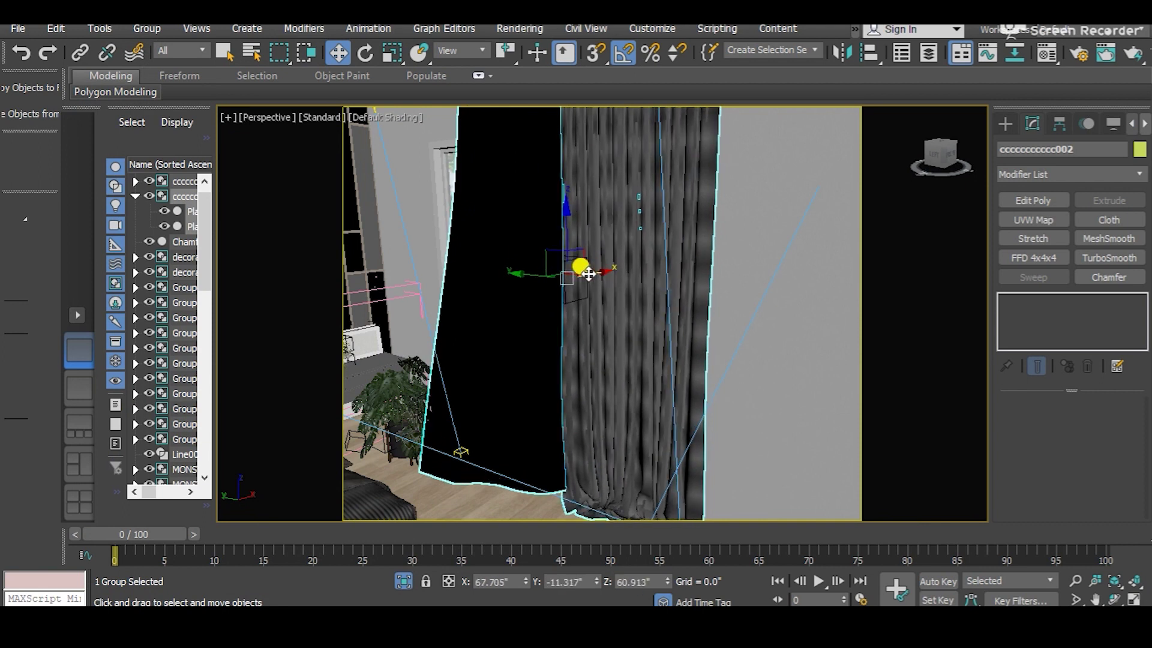
Step: Switch to the PhysCamera001 view and select the bed, curtain, dresser and rug one after another to check them
{"action": "key", "text": "c"}
{"action": "left_click", "coordinate": [612, 425]}
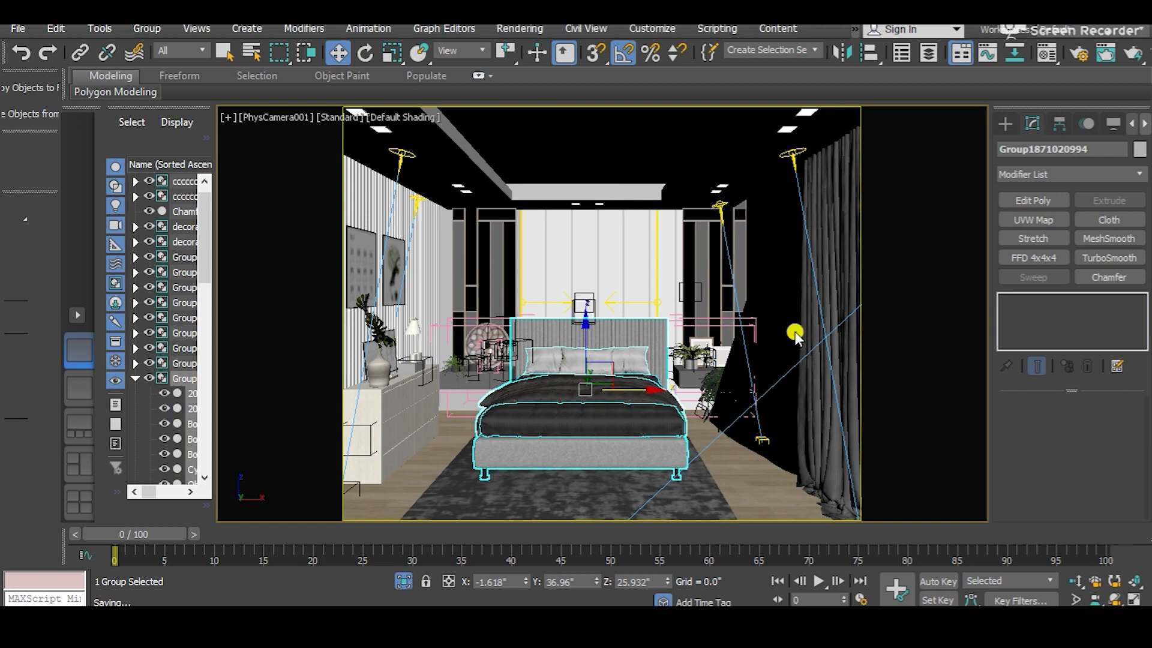
{"action": "left_click", "coordinate": [794, 306]}
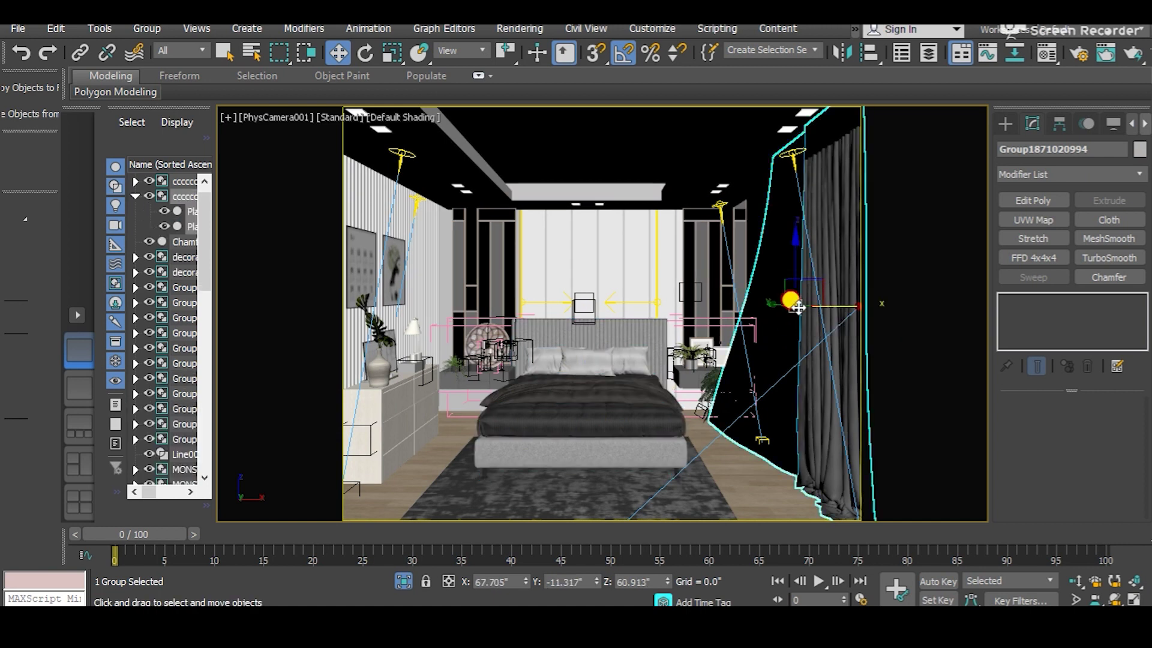
{"action": "left_click", "coordinate": [378, 359]}
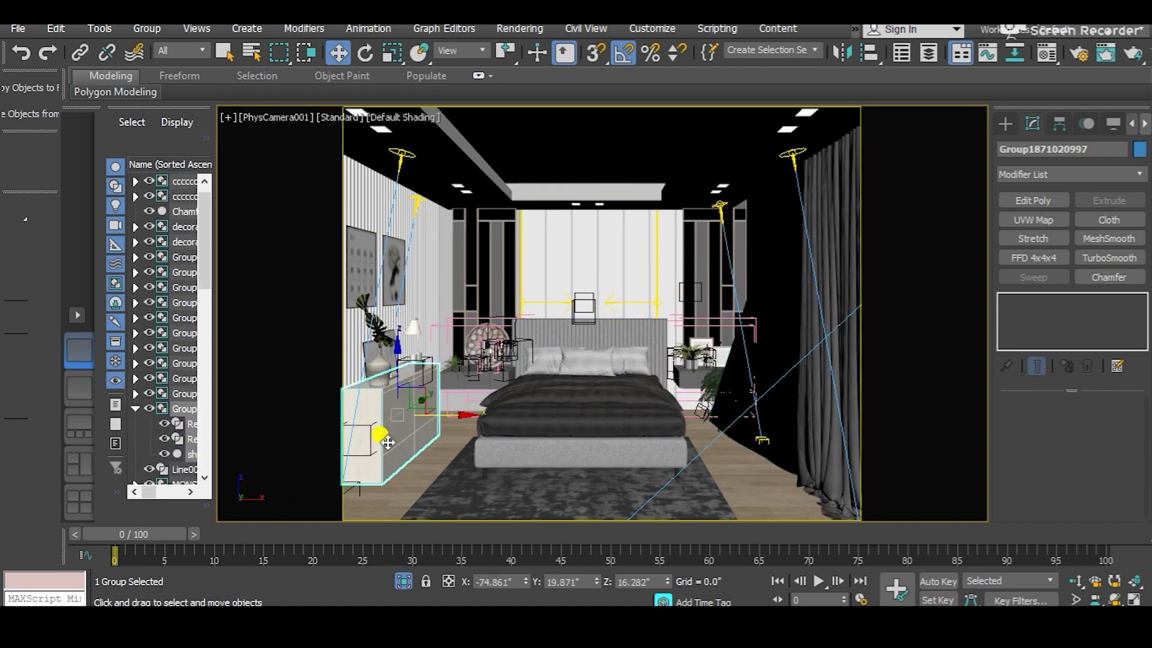
{"action": "left_click", "coordinate": [490, 497]}
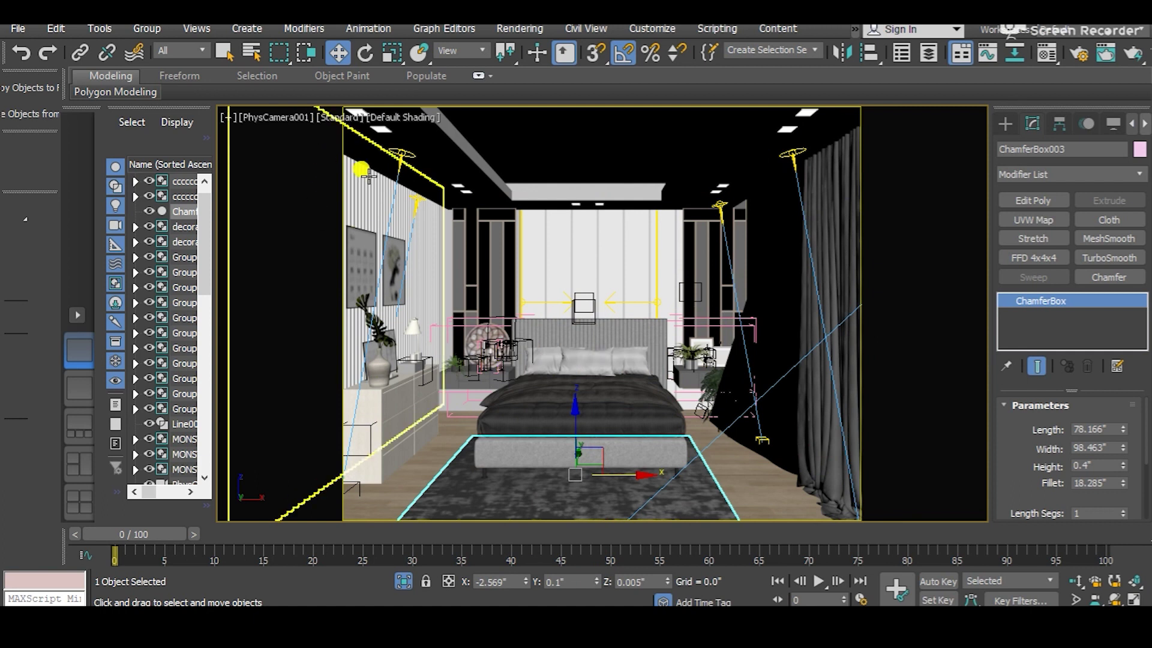
Step: Shift the ceiling slightly along the X axis and open the spotlight group Group007 in wireframe display
{"action": "left_click", "coordinate": [405, 153]}
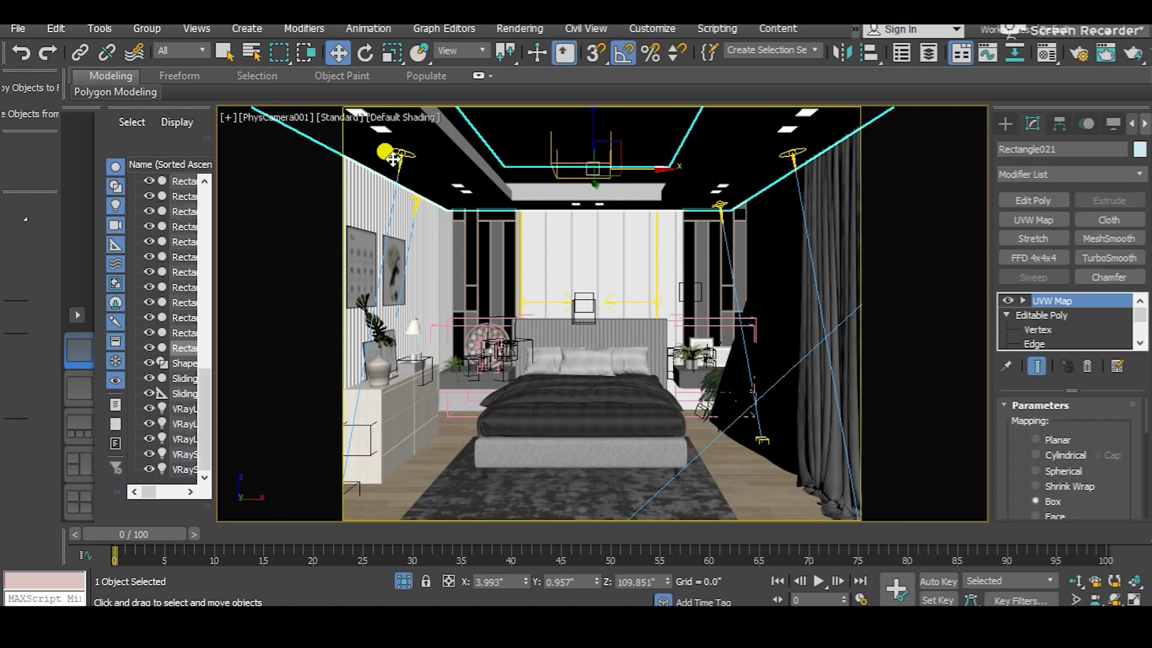
{"action": "left_click_drag", "start_coordinate": [392, 169], "coordinate": [401, 168]}
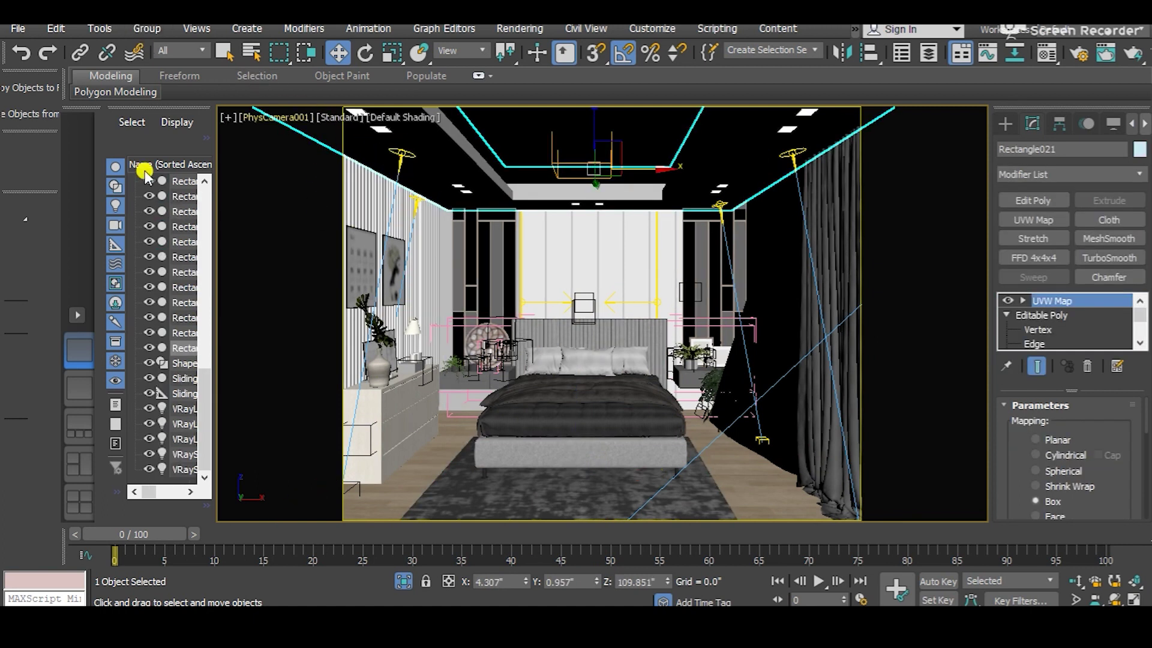
{"action": "key", "text": "F3"}
{"action": "left_click", "coordinate": [404, 156]}
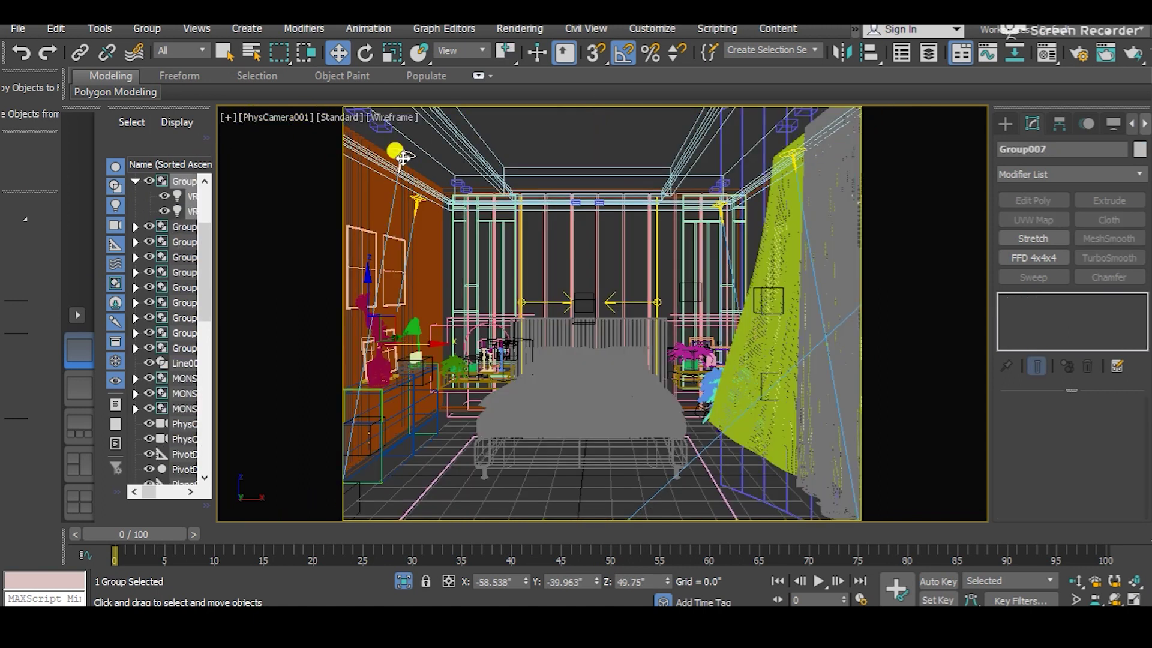
{"action": "left_click", "coordinate": [147, 28]}
{"action": "left_click", "coordinate": [161, 120]}
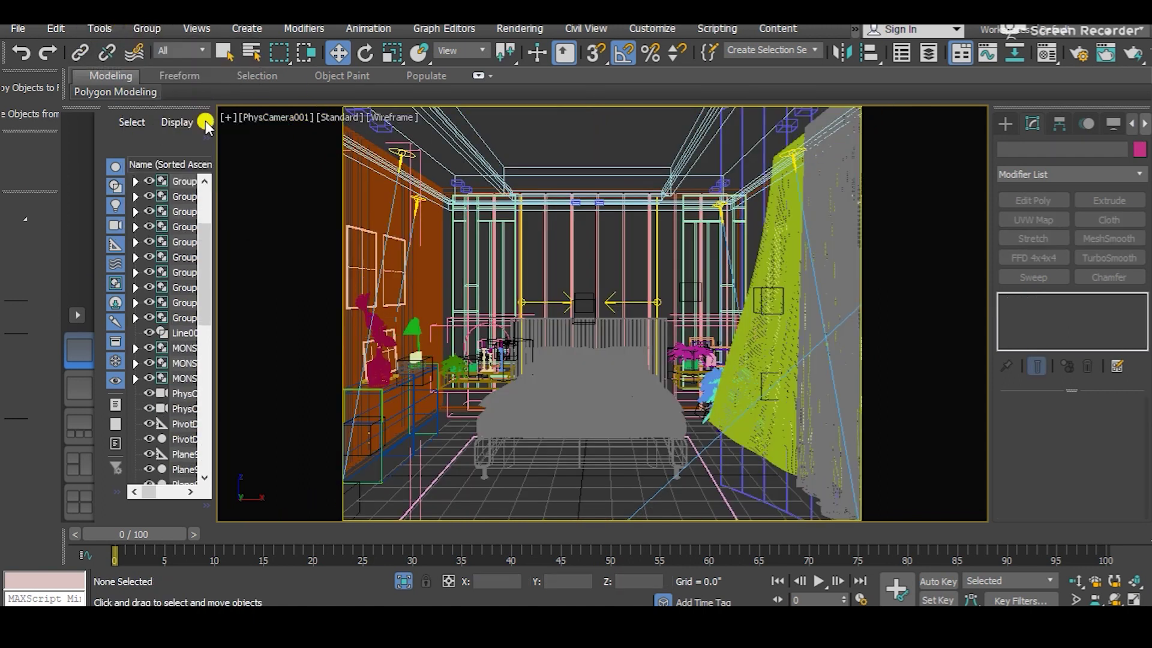
Step: Select the VRayIES001 spotlight inside the open group and shift it along the X axis to about -49.9"
{"action": "key", "text": "F3"}
{"action": "left_click", "coordinate": [395, 147]}
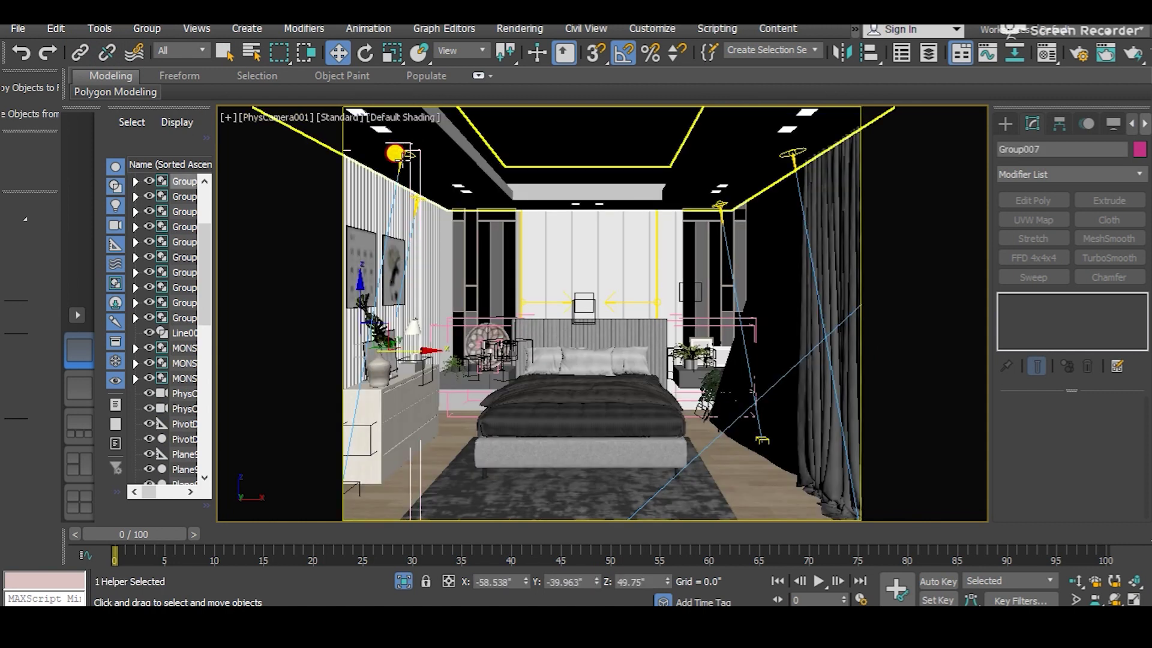
{"action": "left_click_drag", "start_coordinate": [1098, 480], "coordinate": [1142, 111]}
{"action": "scroll", "coordinate": [1142, 111], "scroll_direction": "up", "scroll_amount": 3}
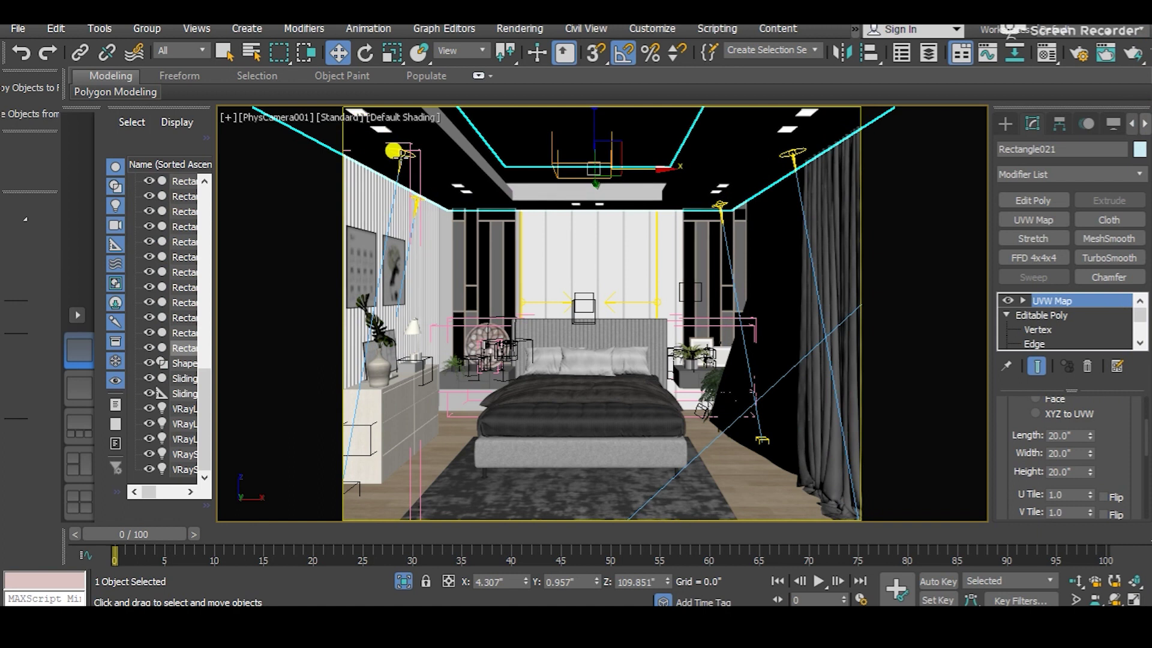
{"action": "left_click", "coordinate": [403, 154]}
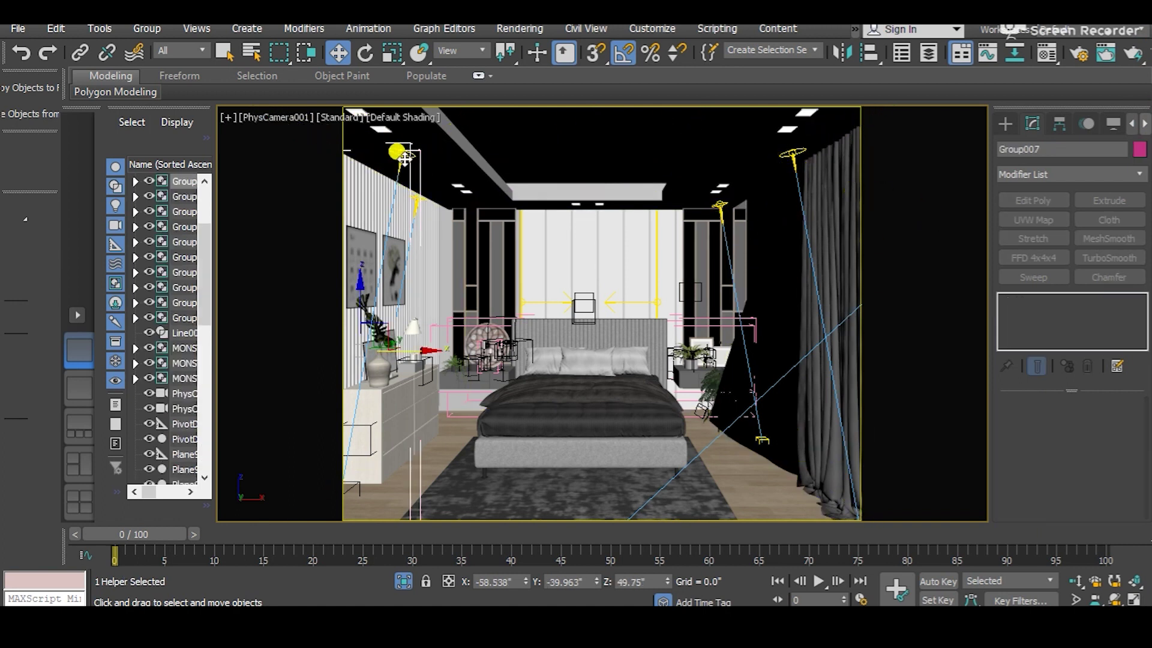
{"action": "key", "text": "F3"}
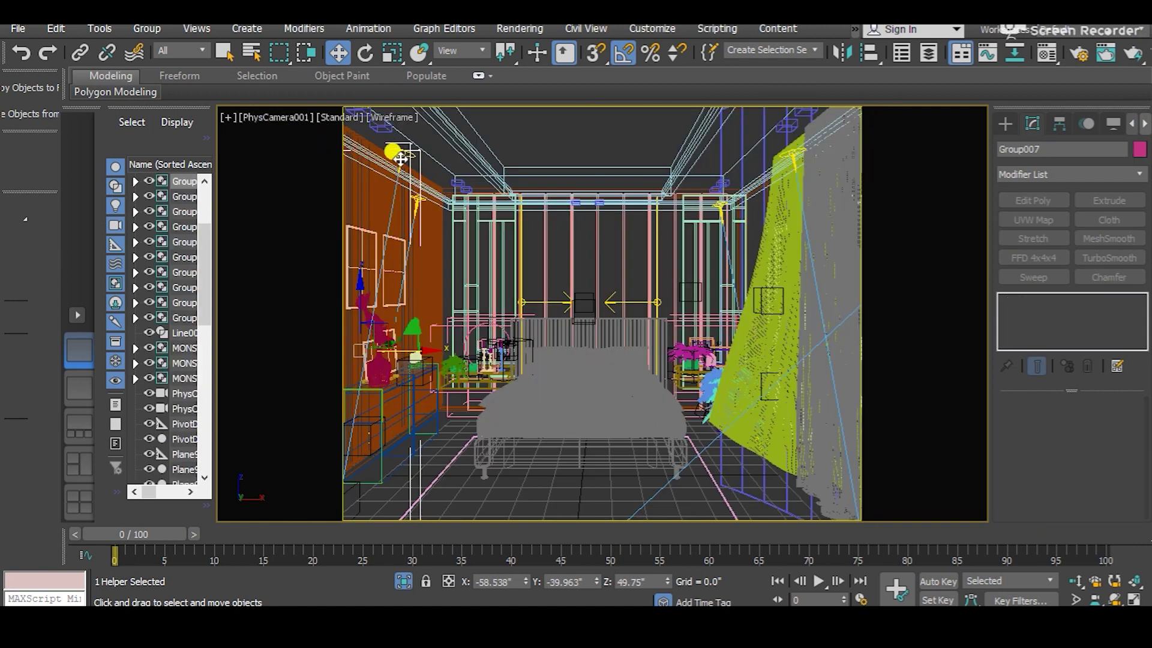
{"action": "left_click", "coordinate": [401, 157]}
{"action": "key", "text": "F3"}
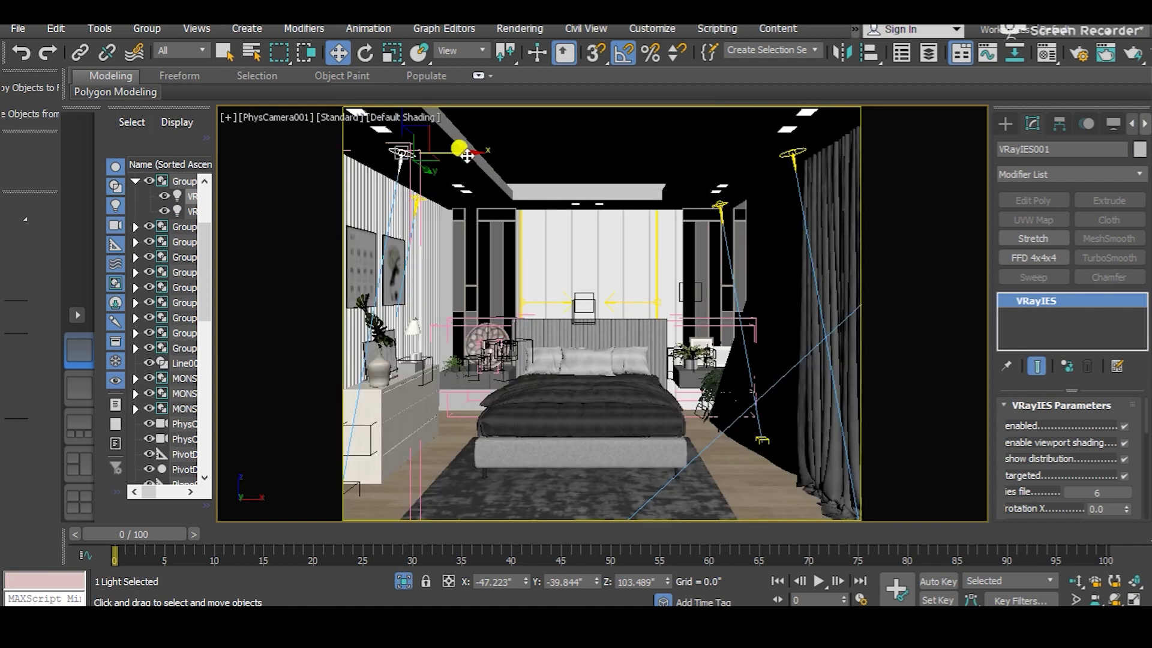
{"action": "left_click_drag", "start_coordinate": [427, 157], "coordinate": [416, 156]}
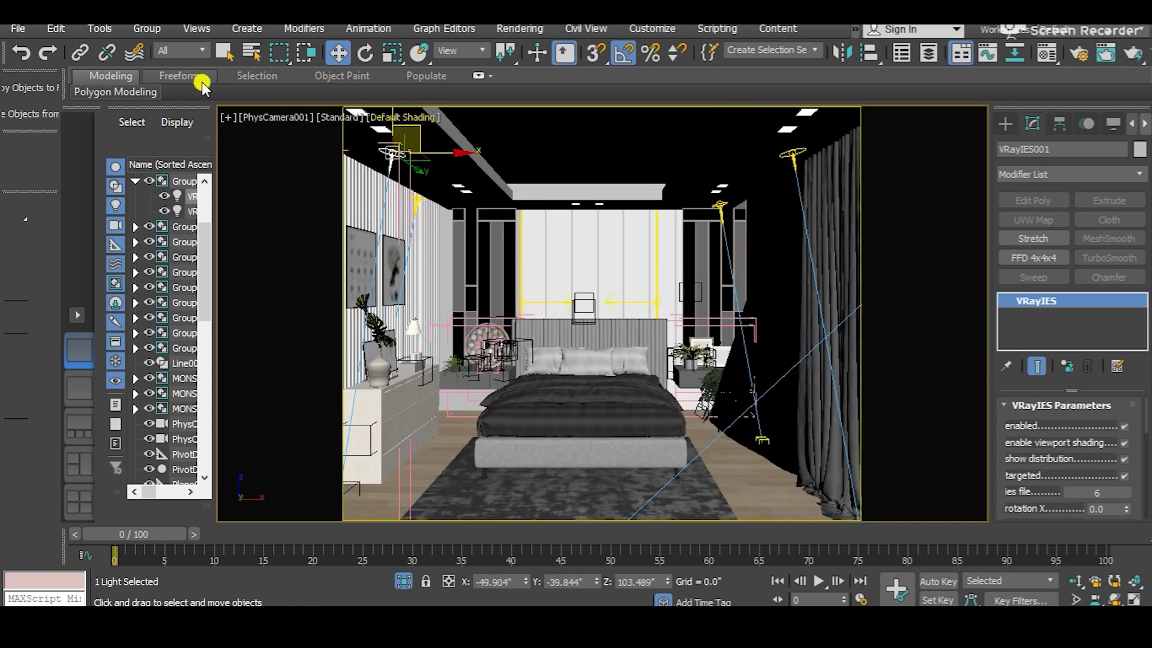
Step: Restrict the selection filter to Lights and region-select the spotlights beside the dresser wall
{"action": "left_click", "coordinate": [179, 51]}
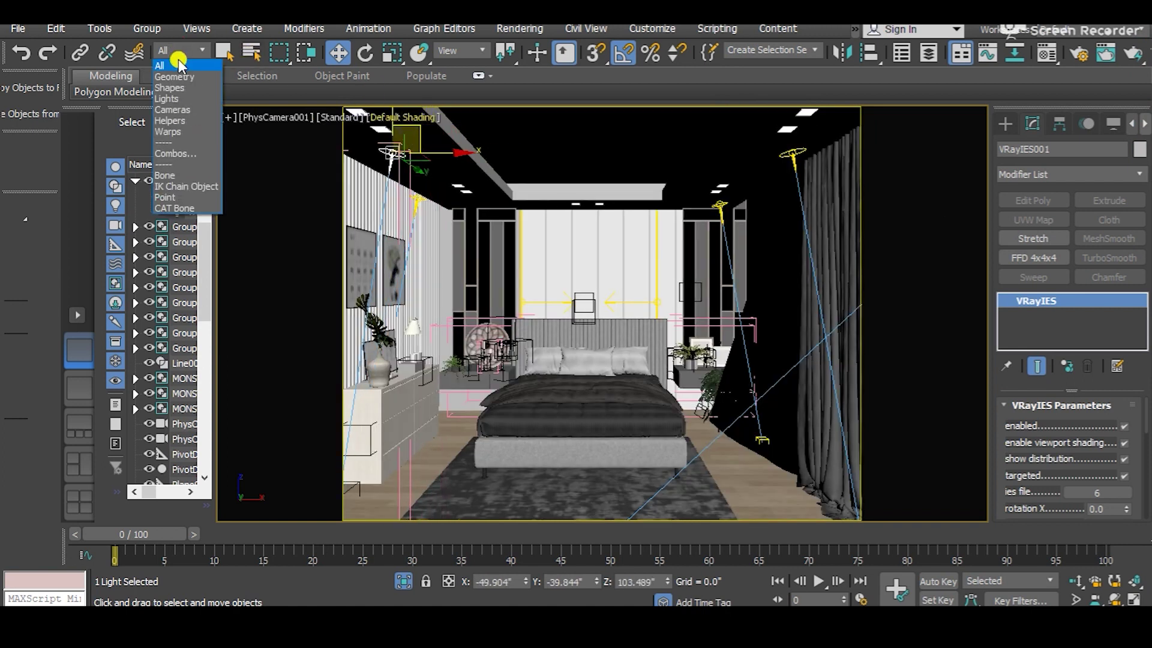
{"action": "left_click", "coordinate": [166, 100]}
{"action": "left_click_drag", "start_coordinate": [1, 537], "coordinate": [0, 540]}
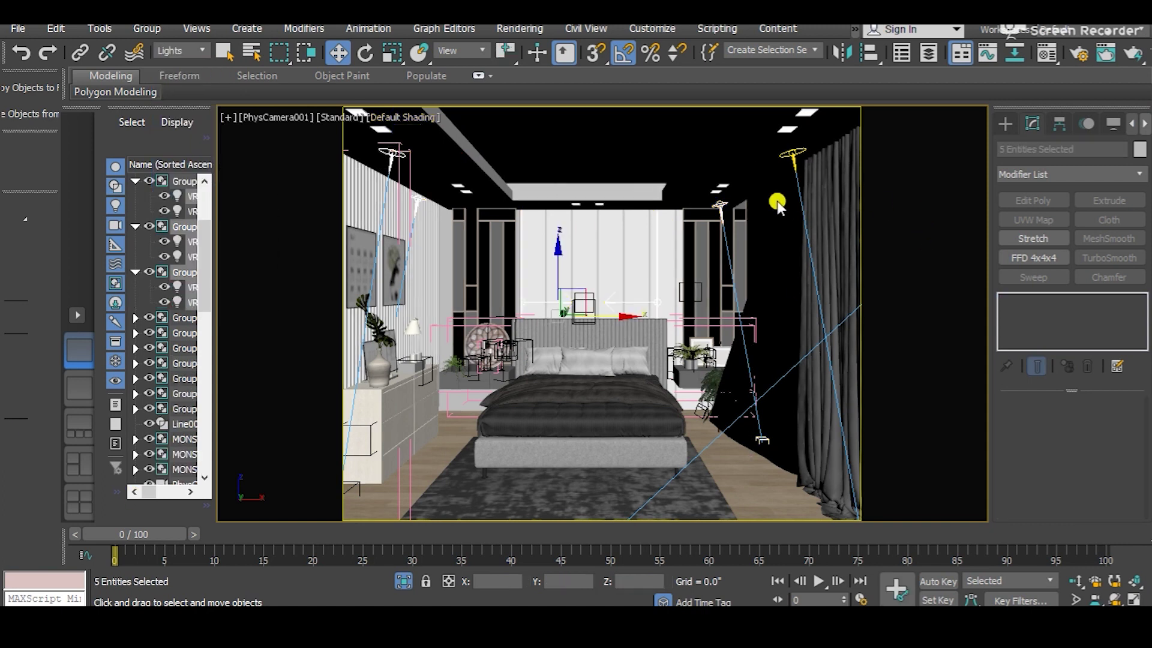
{"action": "left_click", "coordinate": [402, 186]}
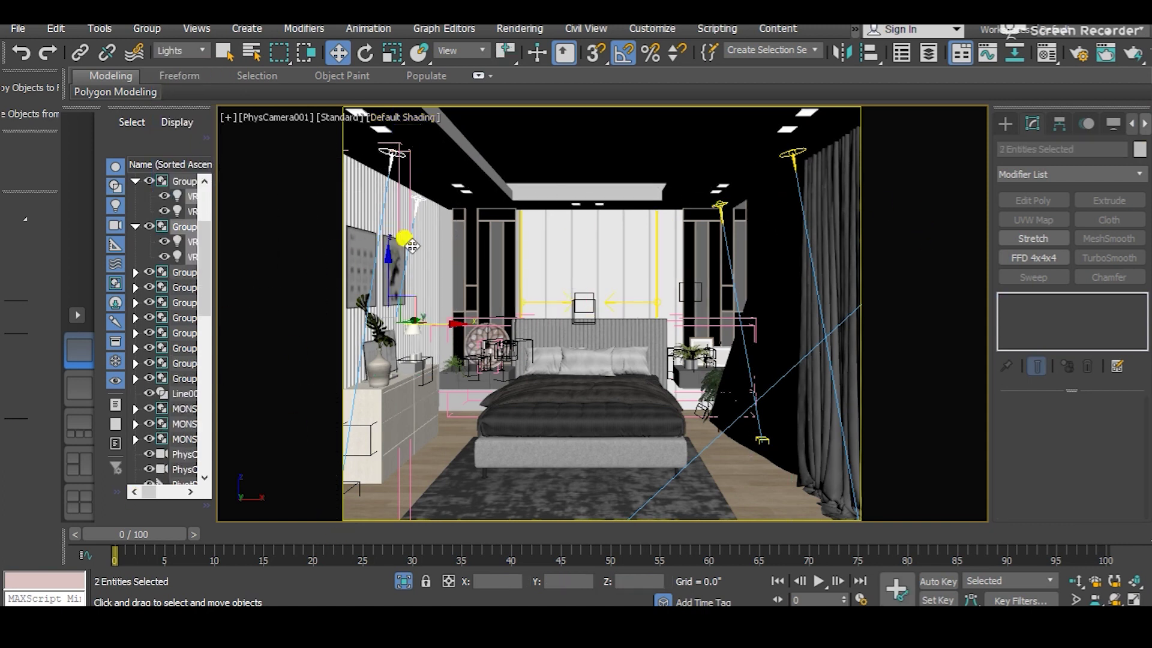
Step: Restrict the selection filter to Cameras and try region-selecting objects across the bedroom view
{"action": "left_click", "coordinate": [180, 52]}
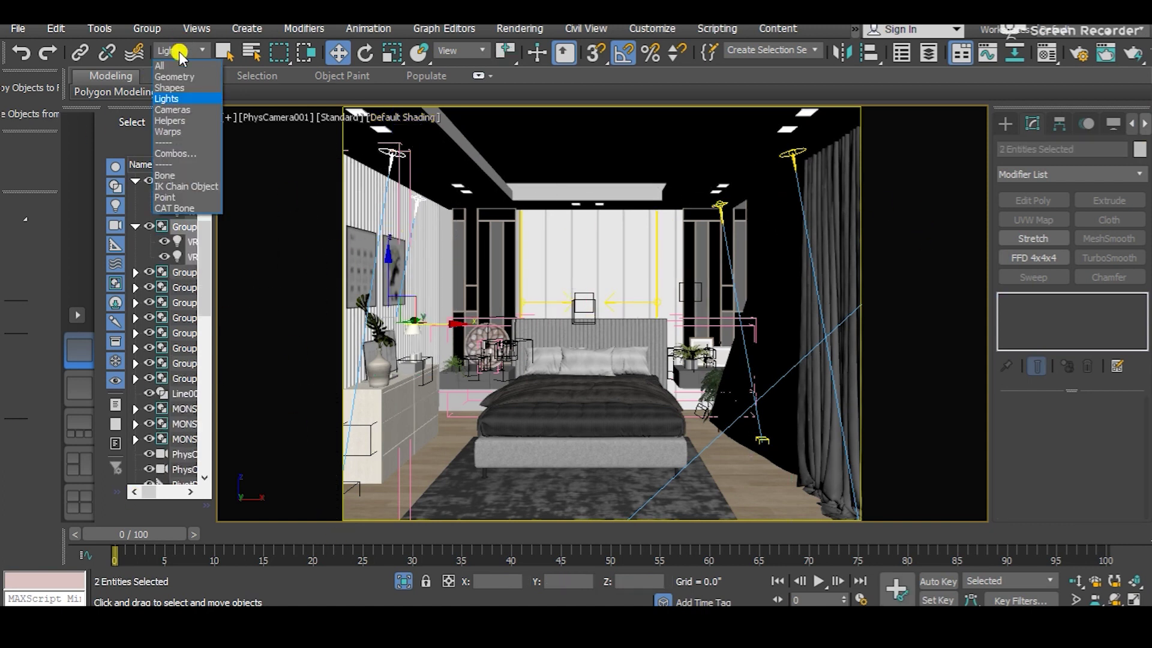
{"action": "left_click", "coordinate": [178, 113]}
{"action": "left_click", "coordinate": [324, 262]}
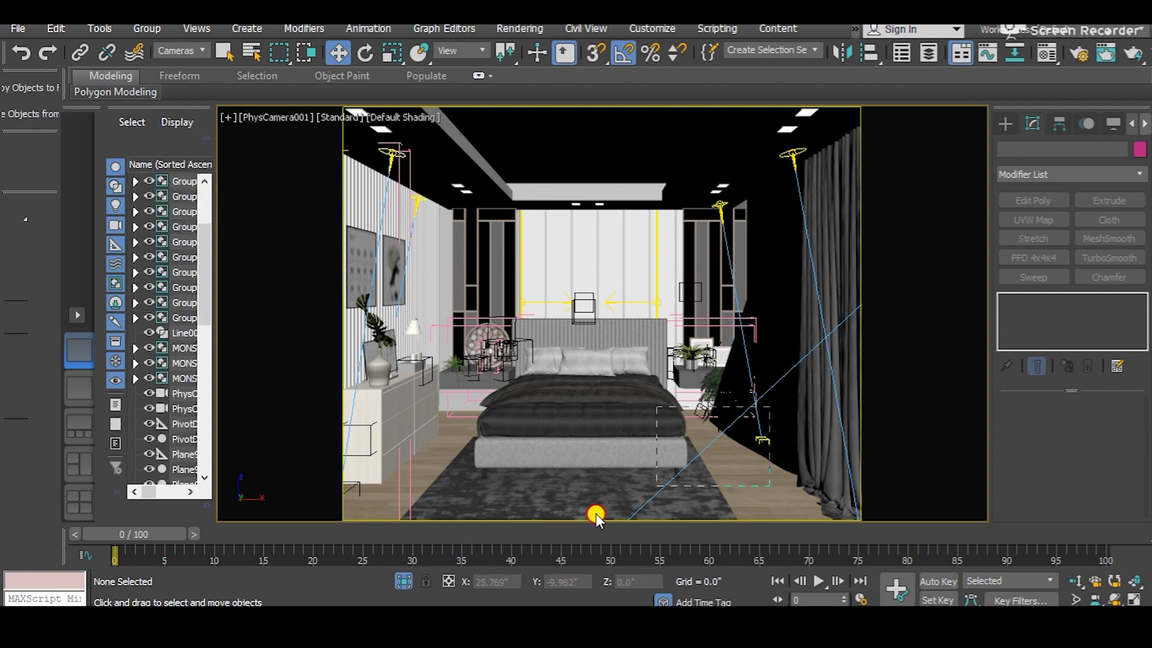
Step: Reset the selection filter to All and select the spotlight group beside the dresser wall, followed by the ceiling
{"action": "left_click", "coordinate": [190, 54]}
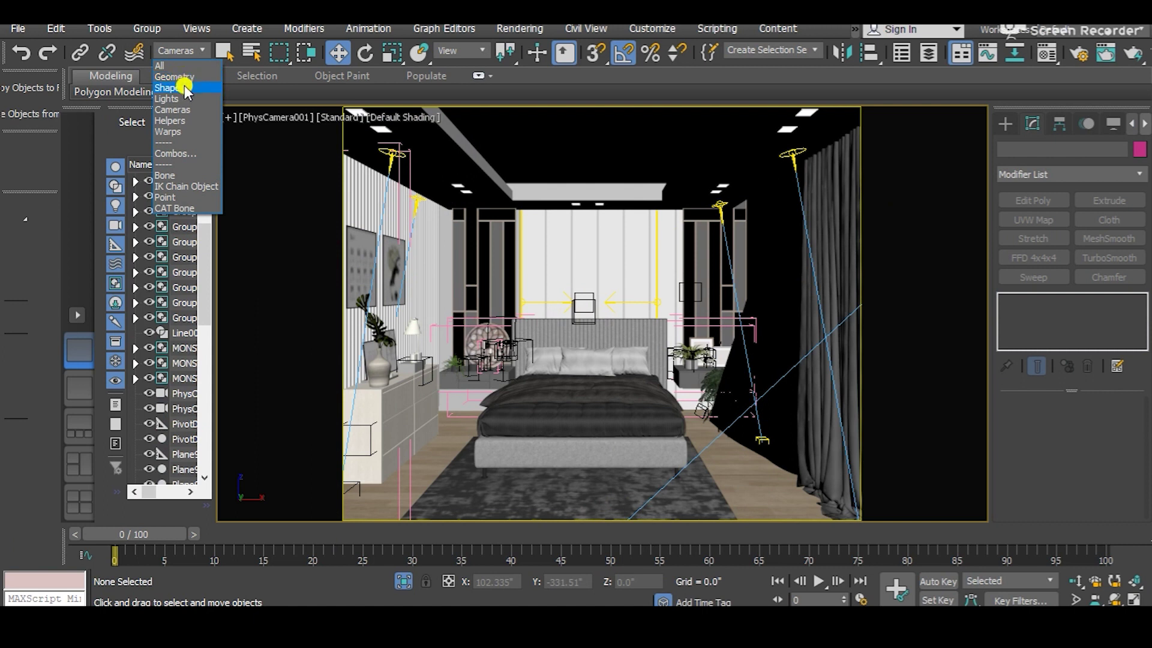
{"action": "left_click", "coordinate": [159, 66]}
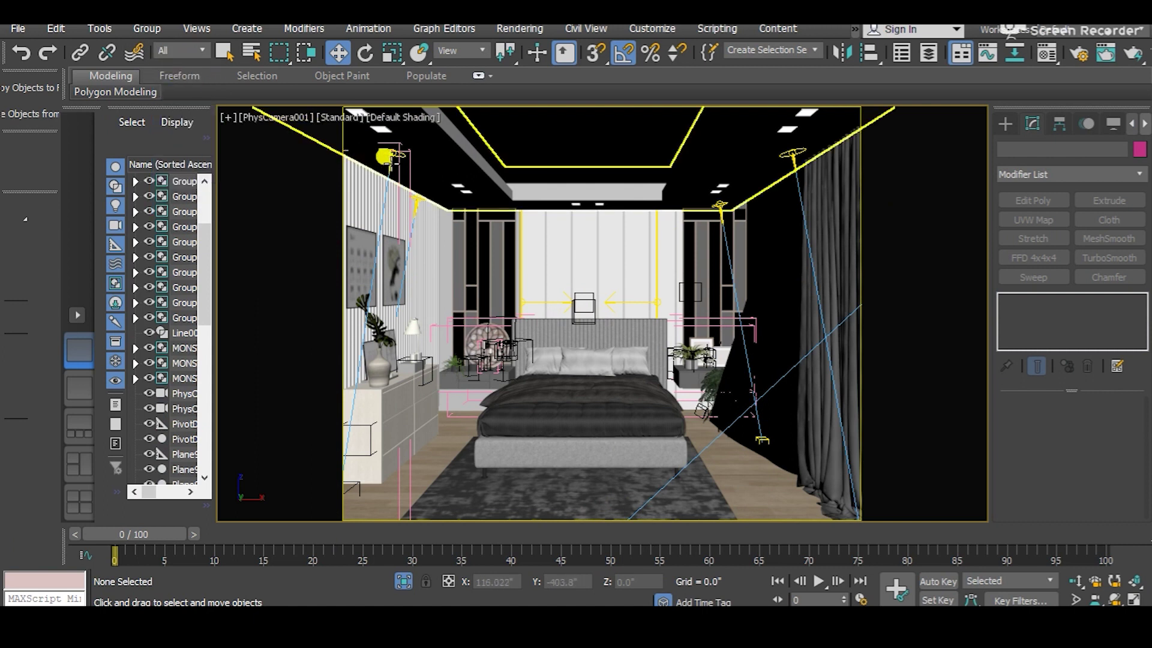
{"action": "left_click", "coordinate": [391, 153]}
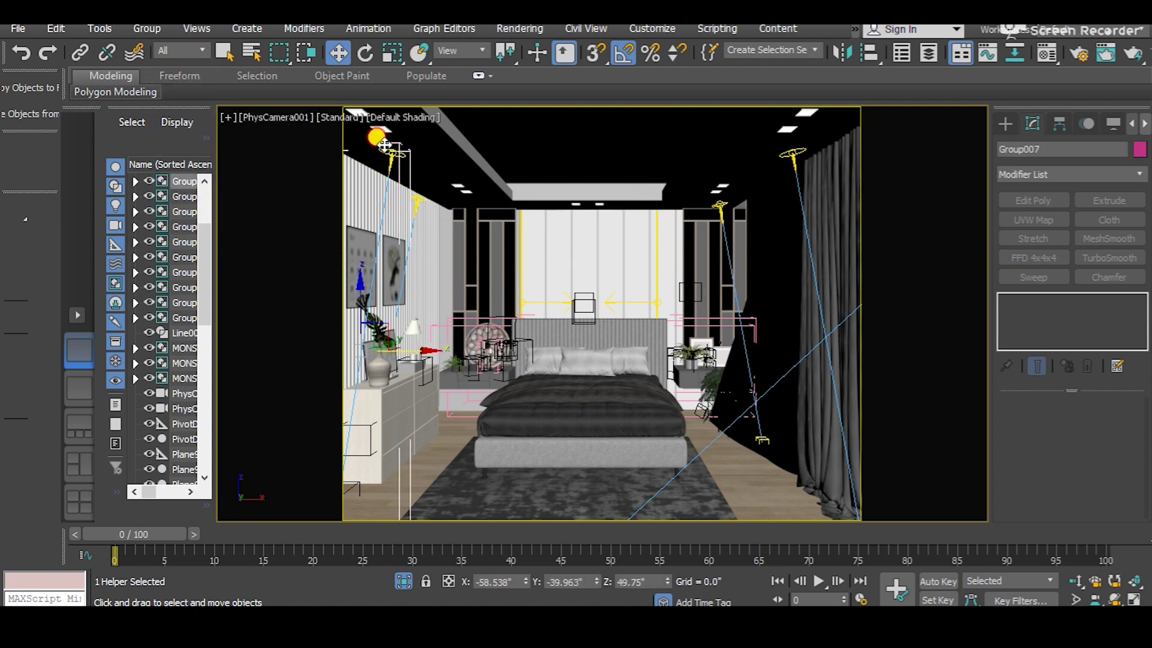
{"action": "left_click", "coordinate": [384, 144]}
Step: Set the selection filter back to Lights and select the dresser-wall spotlights, both individually and by region
{"action": "left_click", "coordinate": [174, 53]}
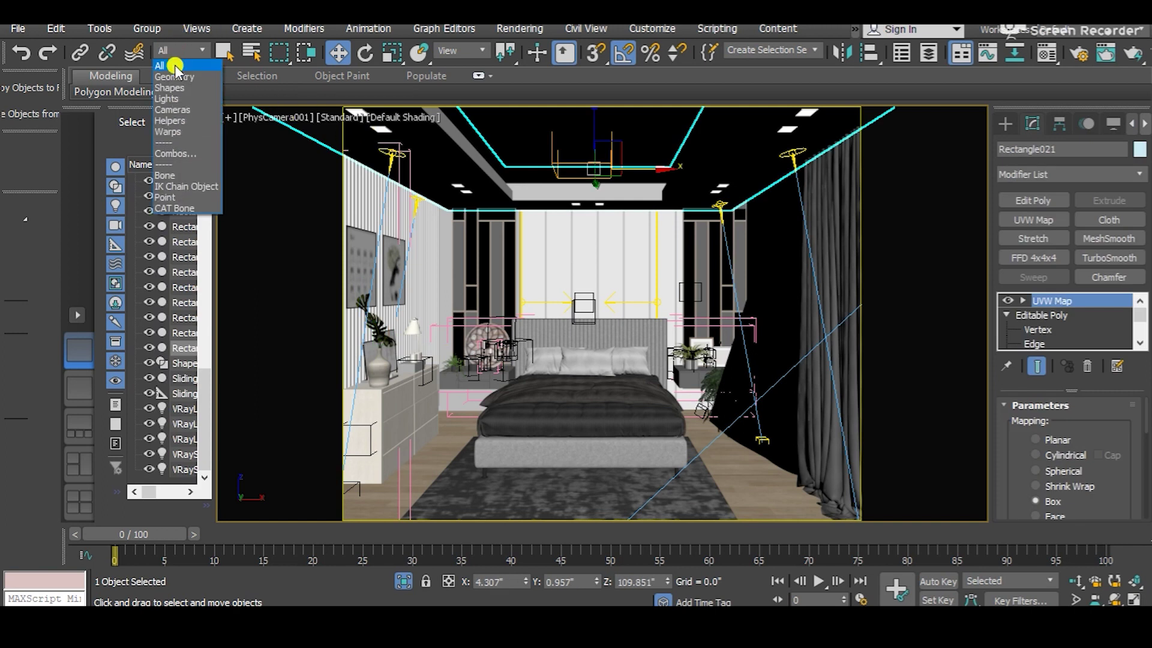
{"action": "left_click", "coordinate": [173, 99]}
{"action": "left_click_drag", "start_coordinate": [427, 142], "coordinate": [356, 192]}
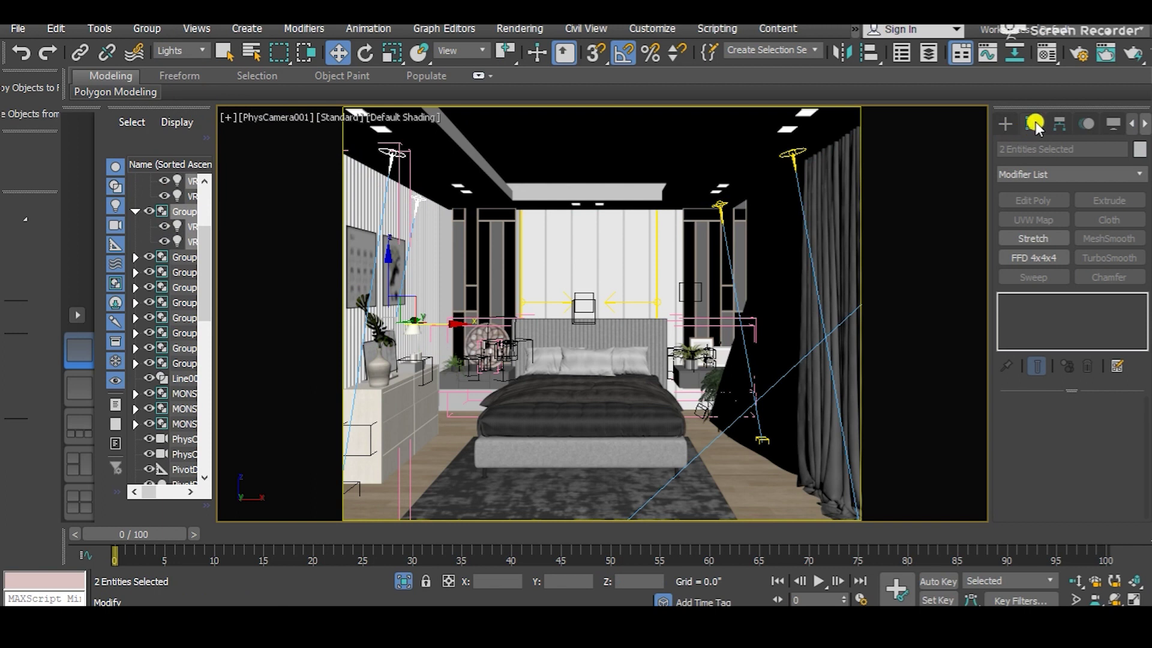
{"action": "left_click", "coordinate": [395, 154]}
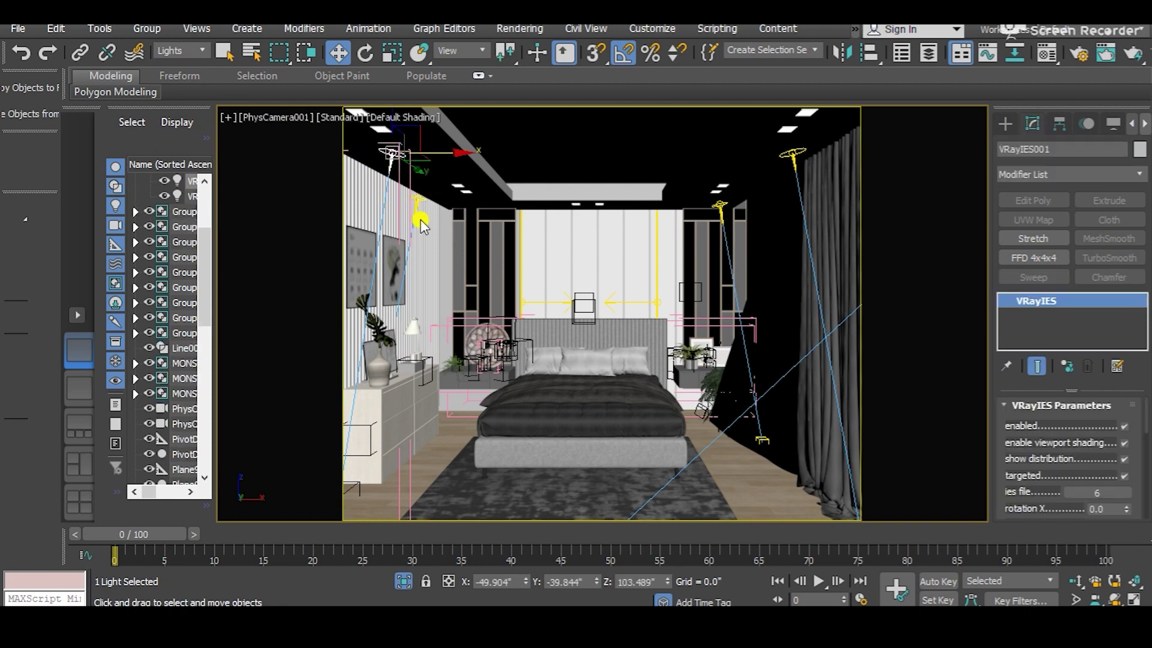
{"action": "left_click", "coordinate": [427, 198]}
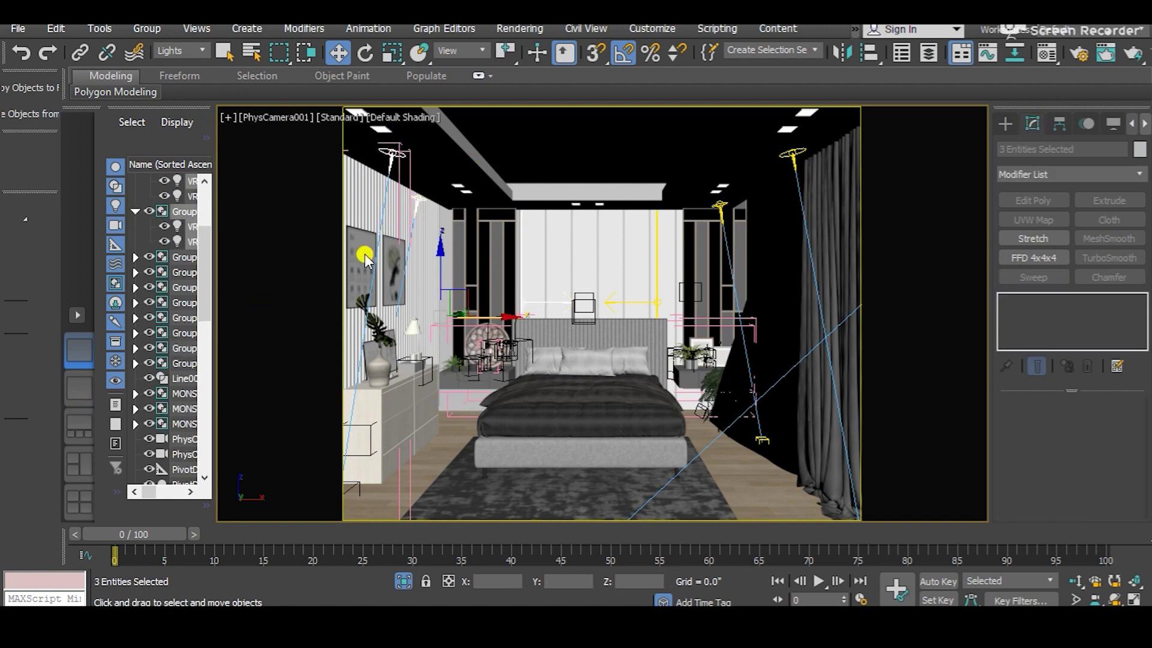
{"action": "left_click", "coordinate": [374, 228]}
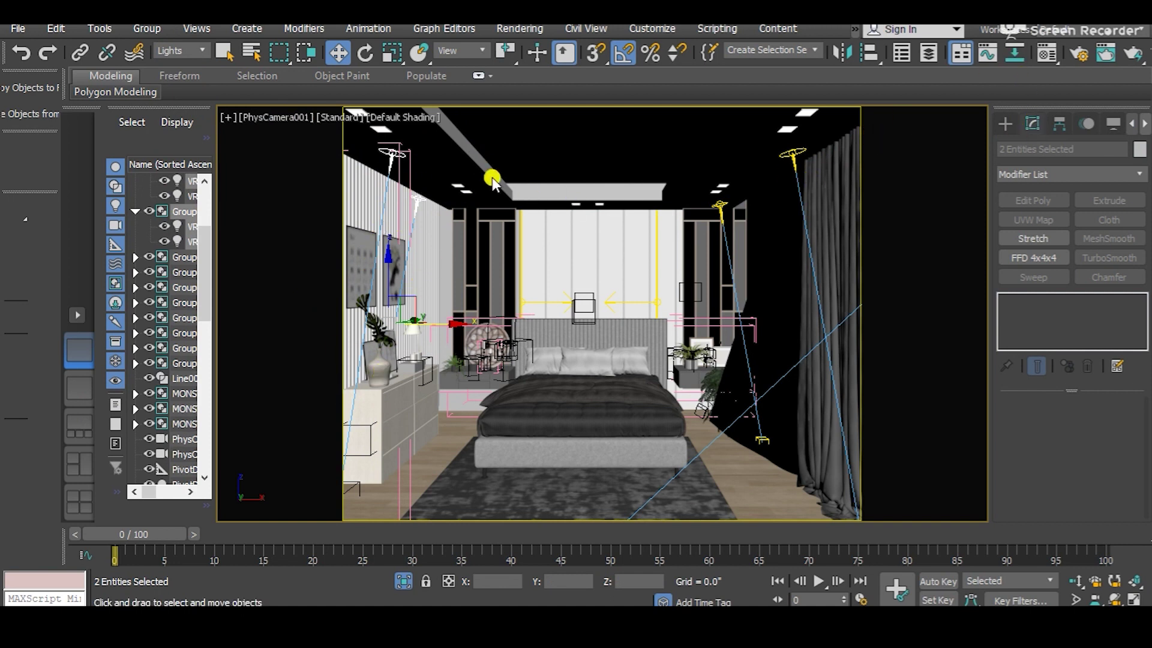
Step: Shift the VRayIES001 spotlight along the X axis to about -51.4" and set its light color to pale orange, RGB 247, 175, 111
{"action": "left_click", "coordinate": [390, 155]}
{"action": "left_click_drag", "start_coordinate": [407, 156], "coordinate": [425, 172]}
{"action": "left_click_drag", "start_coordinate": [1051, 462], "coordinate": [1050, 75]}
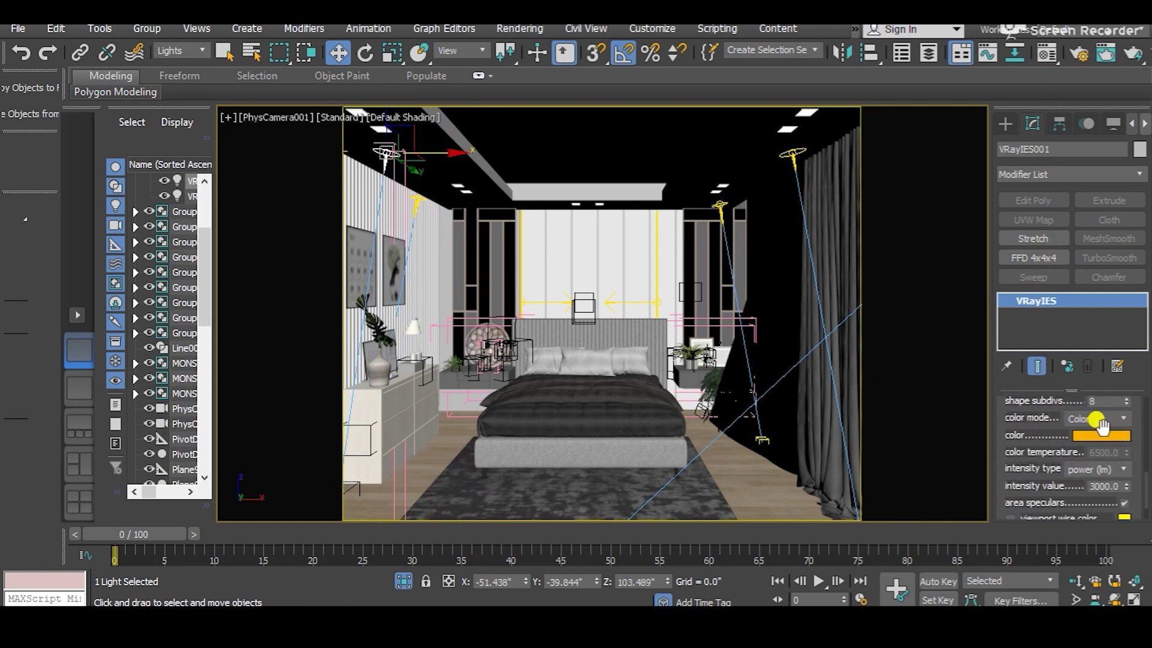
{"action": "left_click", "coordinate": [1092, 436]}
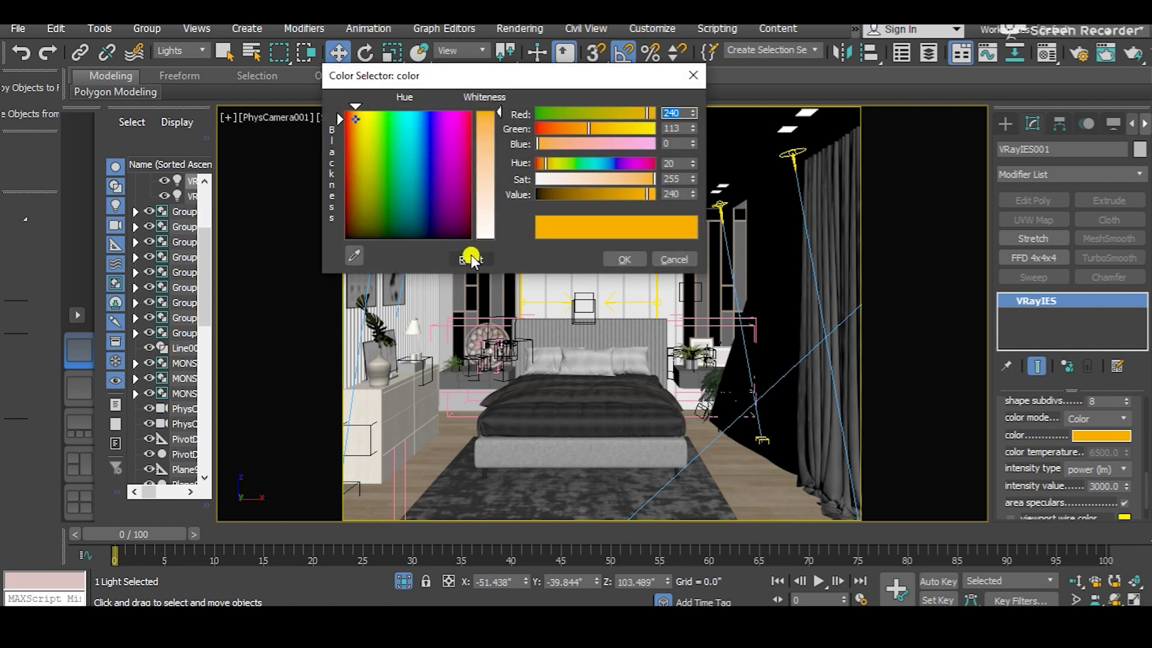
{"action": "left_click_drag", "start_coordinate": [489, 188], "coordinate": [485, 174]}
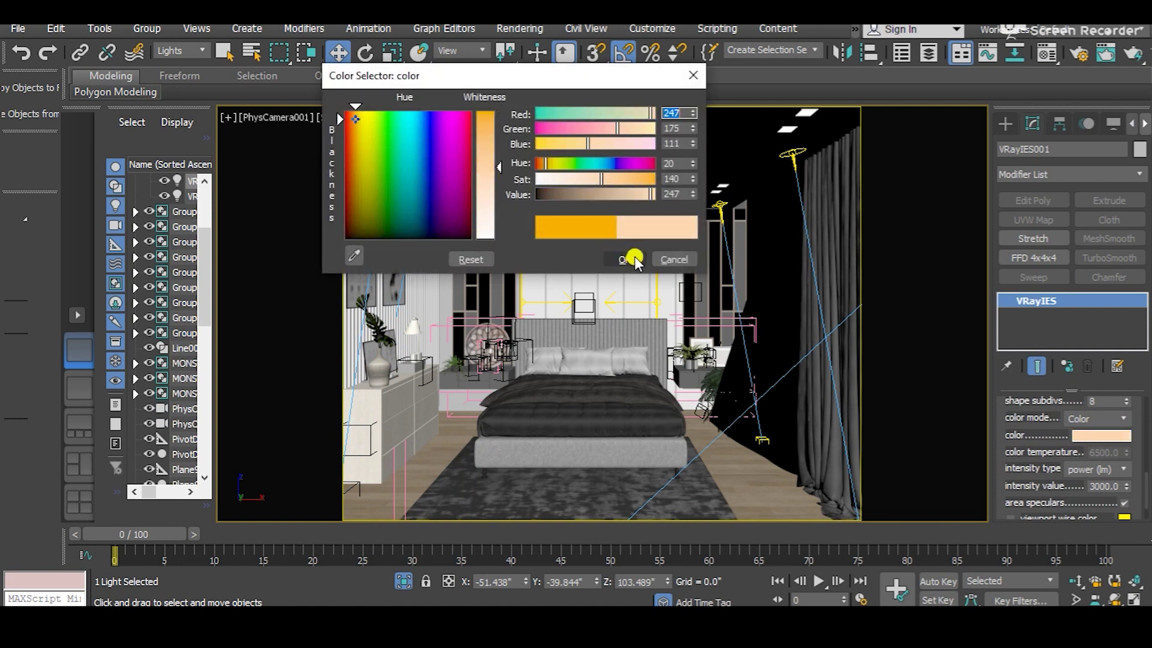
{"action": "left_click", "coordinate": [634, 257]}
Step: Clear the selection and render the PhysCamera001 view with V-Ray
{"action": "left_click", "coordinate": [710, 459]}
{"action": "key", "text": "shift+q"}
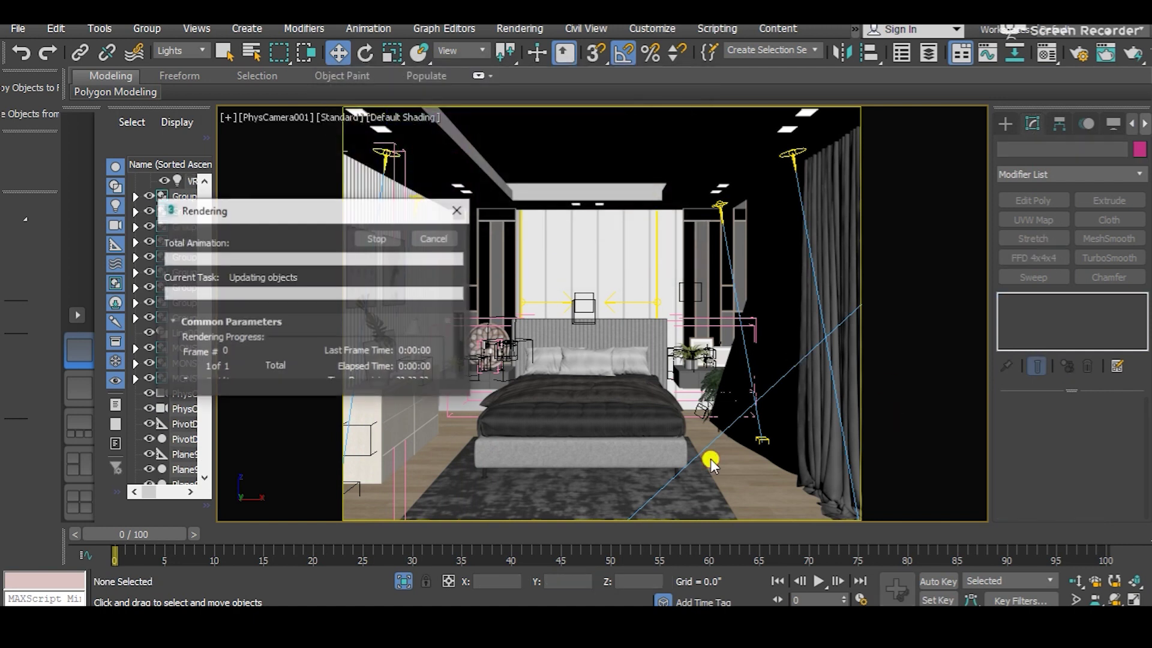
{"action": "scroll", "coordinate": [658, 354], "scroll_direction": "up", "scroll_amount": 1}
{"action": "scroll", "coordinate": [701, 450], "scroll_direction": "down", "scroll_amount": 1}
{"action": "scroll", "coordinate": [720, 390], "scroll_direction": "up", "scroll_amount": 1}
{"action": "scroll", "coordinate": [724, 400], "scroll_direction": "down", "scroll_amount": 1}
{"action": "scroll", "coordinate": [830, 466], "scroll_direction": "up", "scroll_amount": 1}
{"action": "scroll", "coordinate": [833, 441], "scroll_direction": "down", "scroll_amount": 1}
{"action": "scroll", "coordinate": [595, 336], "scroll_direction": "up", "scroll_amount": 1}
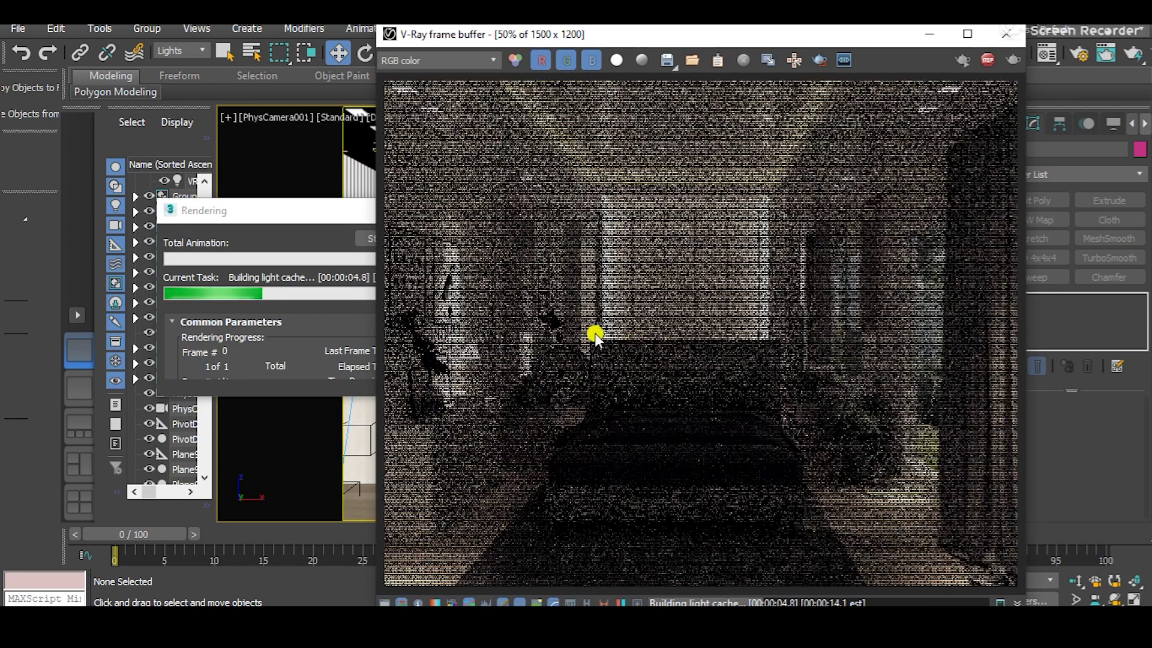
{"action": "scroll", "coordinate": [469, 304], "scroll_direction": "down", "scroll_amount": 1}
{"action": "scroll", "coordinate": [547, 336], "scroll_direction": "up", "scroll_amount": 1}
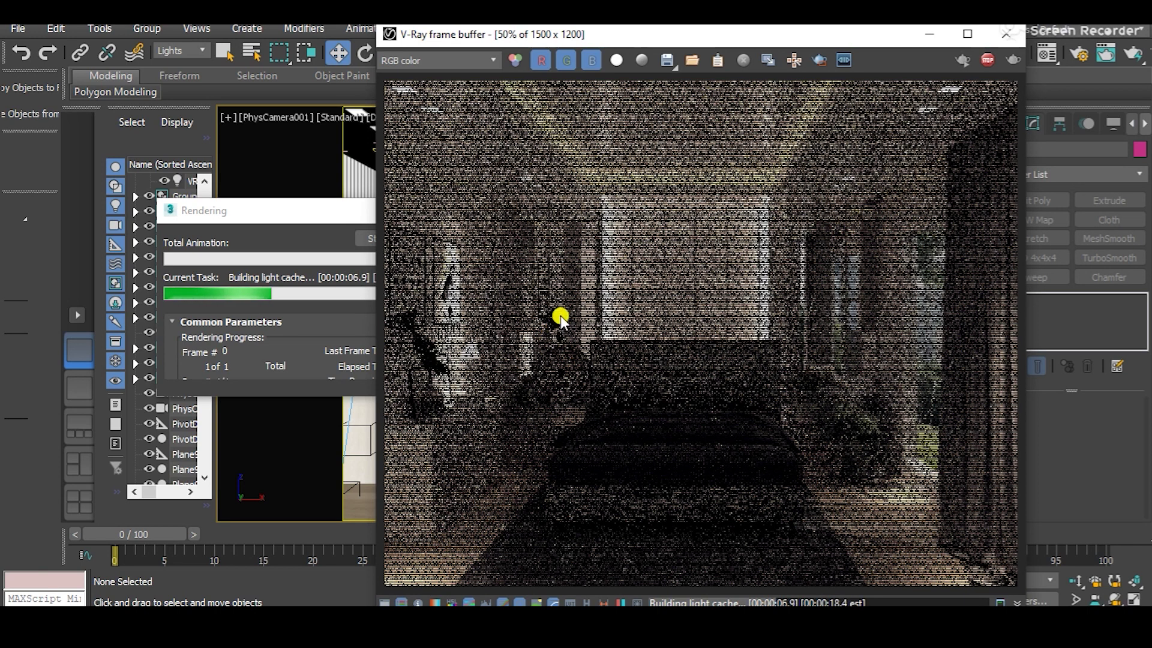
{"action": "scroll", "coordinate": [764, 412], "scroll_direction": "down", "scroll_amount": 1}
{"action": "scroll", "coordinate": [765, 423], "scroll_direction": "up", "scroll_amount": 1}
{"action": "scroll", "coordinate": [769, 414], "scroll_direction": "down", "scroll_amount": 1}
{"action": "scroll", "coordinate": [772, 397], "scroll_direction": "up", "scroll_amount": 1}
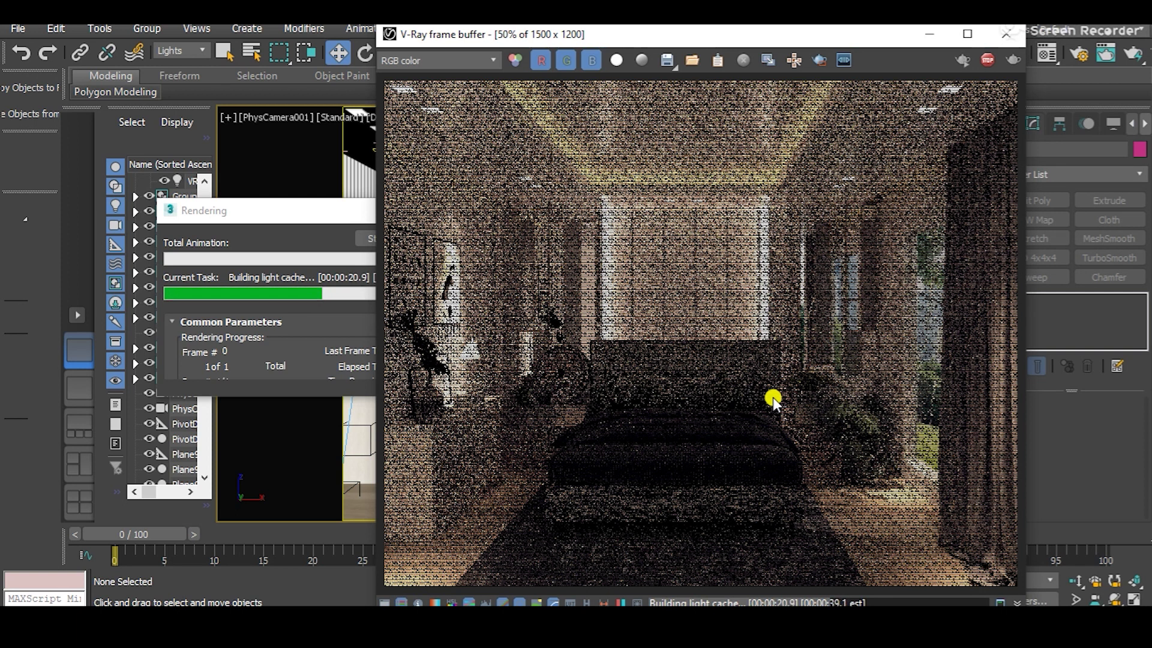
Step: Examine the spotlit wall art and dresser area of the running render at 100%, then return to the full image
{"action": "scroll", "coordinate": [527, 344], "scroll_direction": "up", "scroll_amount": 1}
{"action": "scroll", "coordinate": [466, 278], "scroll_direction": "down", "scroll_amount": 1}
{"action": "scroll", "coordinate": [468, 288], "scroll_direction": "up", "scroll_amount": 1}
{"action": "middle_click_drag", "start_coordinate": [467, 288], "coordinate": [750, 279]}
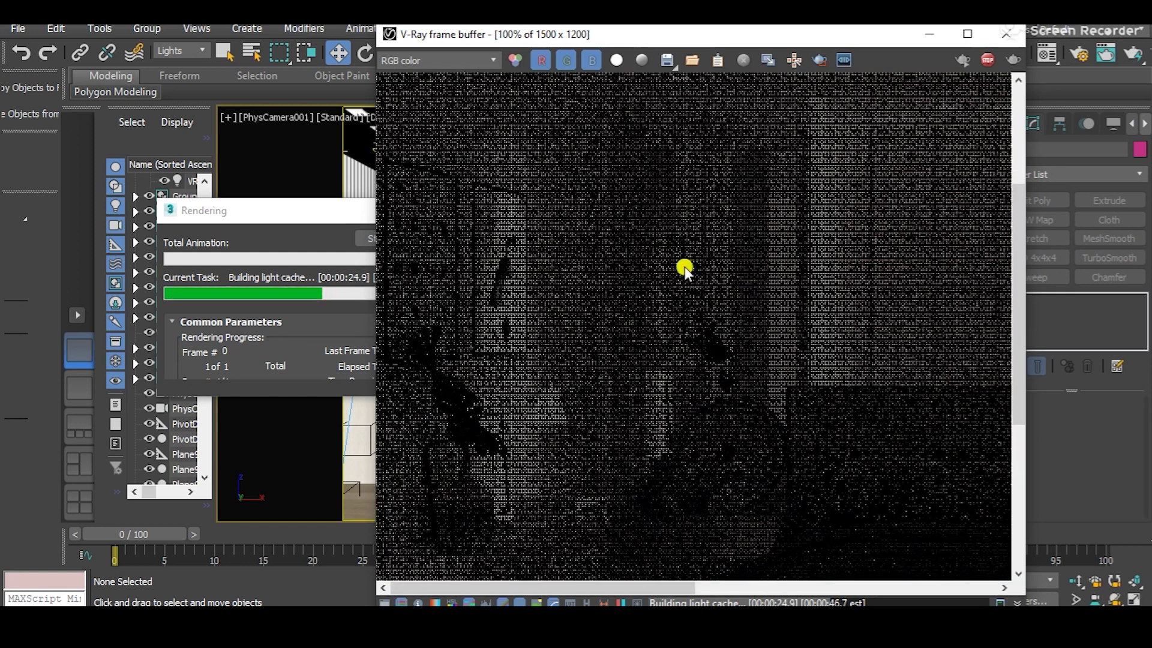
{"action": "scroll", "coordinate": [586, 227], "scroll_direction": "down", "scroll_amount": 1}
{"action": "scroll", "coordinate": [440, 266], "scroll_direction": "up", "scroll_amount": 1}
{"action": "scroll", "coordinate": [455, 312], "scroll_direction": "down", "scroll_amount": 1}
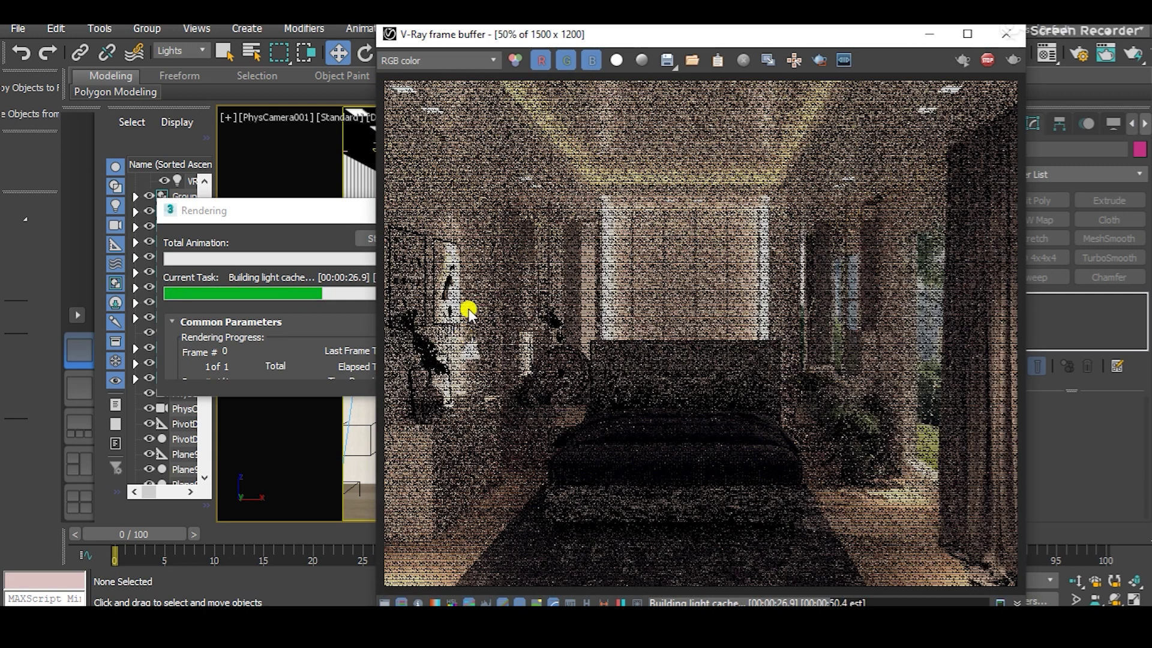
{"action": "scroll", "coordinate": [658, 290], "scroll_direction": "down", "scroll_amount": 1}
{"action": "scroll", "coordinate": [710, 305], "scroll_direction": "up", "scroll_amount": 1}
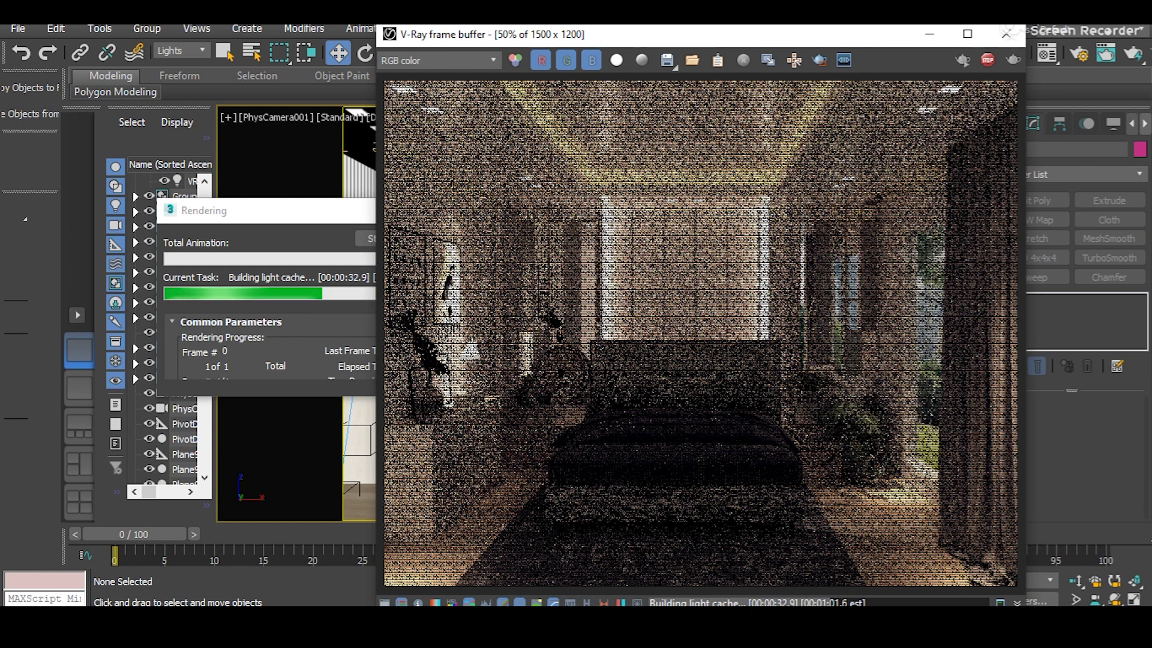
{"action": "scroll", "coordinate": [617, 314], "scroll_direction": "down", "scroll_amount": 1}
{"action": "scroll", "coordinate": [586, 360], "scroll_direction": "up", "scroll_amount": 1}
{"action": "scroll", "coordinate": [591, 348], "scroll_direction": "down", "scroll_amount": 1}
{"action": "scroll", "coordinate": [592, 352], "scroll_direction": "up", "scroll_amount": 1}
{"action": "scroll", "coordinate": [580, 357], "scroll_direction": "down", "scroll_amount": 1}
{"action": "scroll", "coordinate": [581, 357], "scroll_direction": "up", "scroll_amount": 1}
{"action": "scroll", "coordinate": [589, 351], "scroll_direction": "down", "scroll_amount": 1}
{"action": "scroll", "coordinate": [589, 353], "scroll_direction": "up", "scroll_amount": 1}
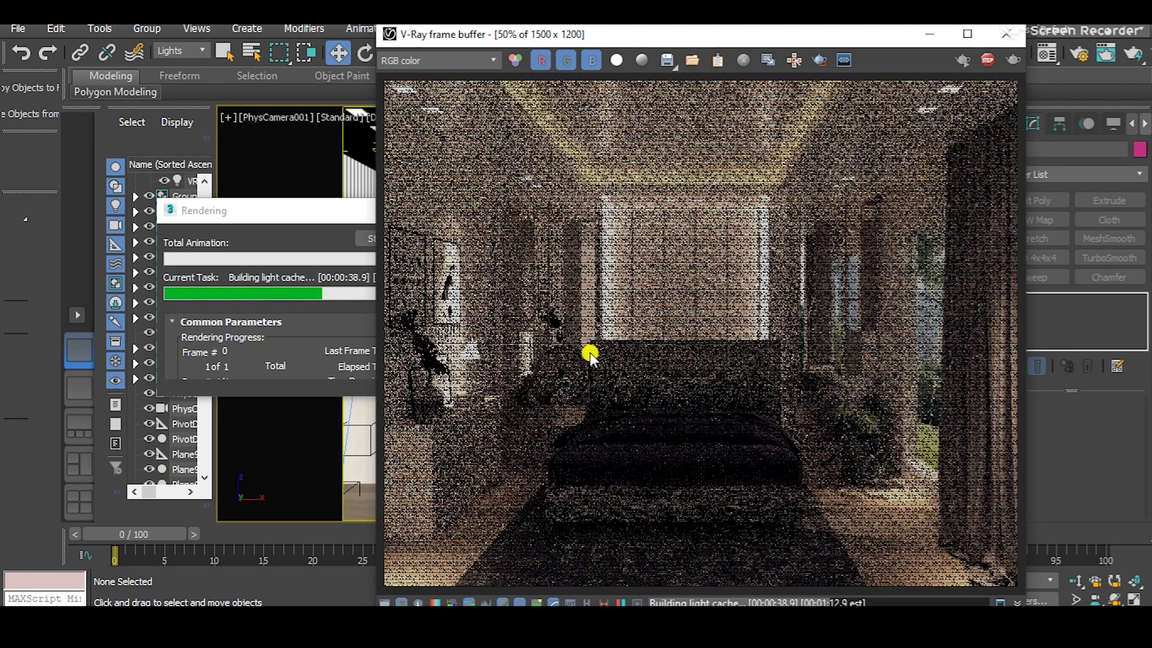
{"action": "scroll", "coordinate": [590, 353], "scroll_direction": "down", "scroll_amount": 1}
{"action": "scroll", "coordinate": [592, 356], "scroll_direction": "up", "scroll_amount": 1}
{"action": "scroll", "coordinate": [596, 355], "scroll_direction": "down", "scroll_amount": 1}
{"action": "scroll", "coordinate": [596, 355], "scroll_direction": "up", "scroll_amount": 1}
{"action": "scroll", "coordinate": [597, 355], "scroll_direction": "down", "scroll_amount": 1}
{"action": "scroll", "coordinate": [596, 355], "scroll_direction": "up", "scroll_amount": 1}
{"action": "scroll", "coordinate": [598, 355], "scroll_direction": "down", "scroll_amount": 1}
{"action": "scroll", "coordinate": [598, 355], "scroll_direction": "up", "scroll_amount": 1}
{"action": "scroll", "coordinate": [599, 352], "scroll_direction": "down", "scroll_amount": 1}
{"action": "scroll", "coordinate": [599, 352], "scroll_direction": "up", "scroll_amount": 1}
{"action": "scroll", "coordinate": [599, 352], "scroll_direction": "down", "scroll_amount": 1}
{"action": "scroll", "coordinate": [599, 352], "scroll_direction": "up", "scroll_amount": 1}
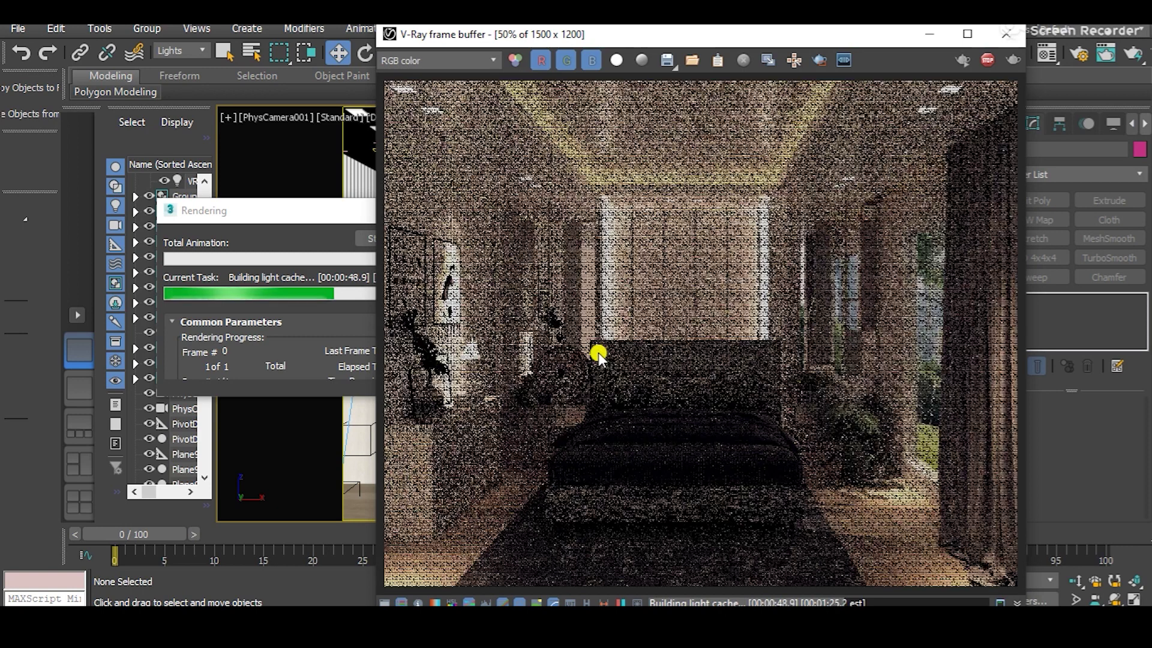
{"action": "scroll", "coordinate": [598, 352], "scroll_direction": "down", "scroll_amount": 1}
{"action": "scroll", "coordinate": [599, 351], "scroll_direction": "up", "scroll_amount": 1}
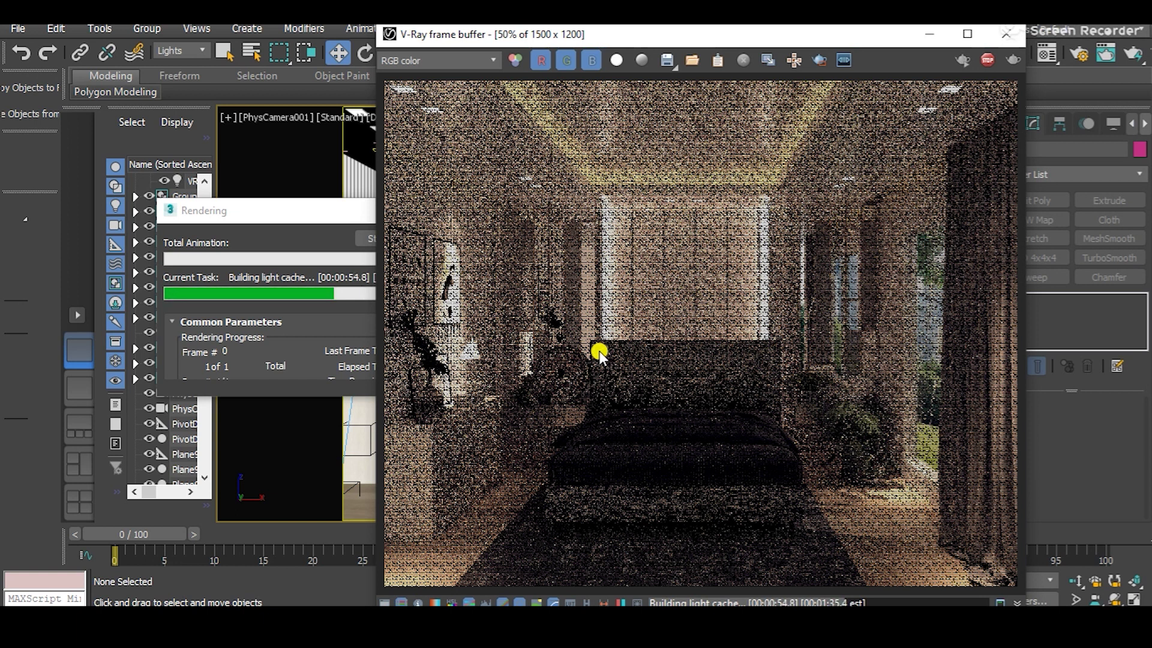
Step: Show the previews of the open scene and V-Ray frame buffer windows
{"action": "left_click", "coordinate": [558, 629]}
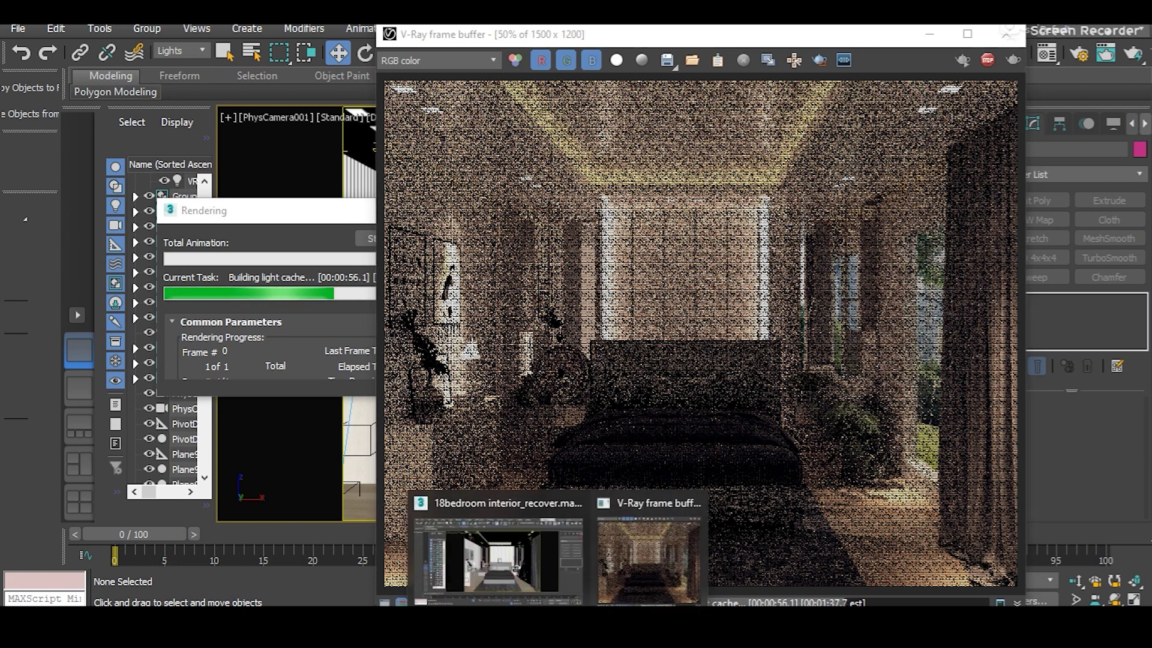